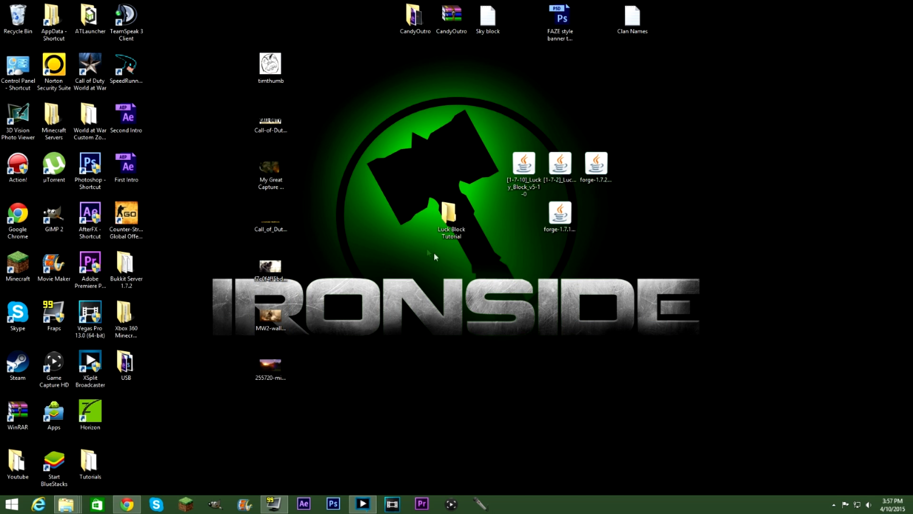
{"action": "left_click_drag", "start_coordinate": [761, 371], "coordinate": [467, 114]}
{"action": "left_click_drag", "start_coordinate": [711, 257], "coordinate": [628, 245]}
{"action": "left_click", "coordinate": [496, 136]}
{"action": "left_click", "coordinate": [628, 245]}
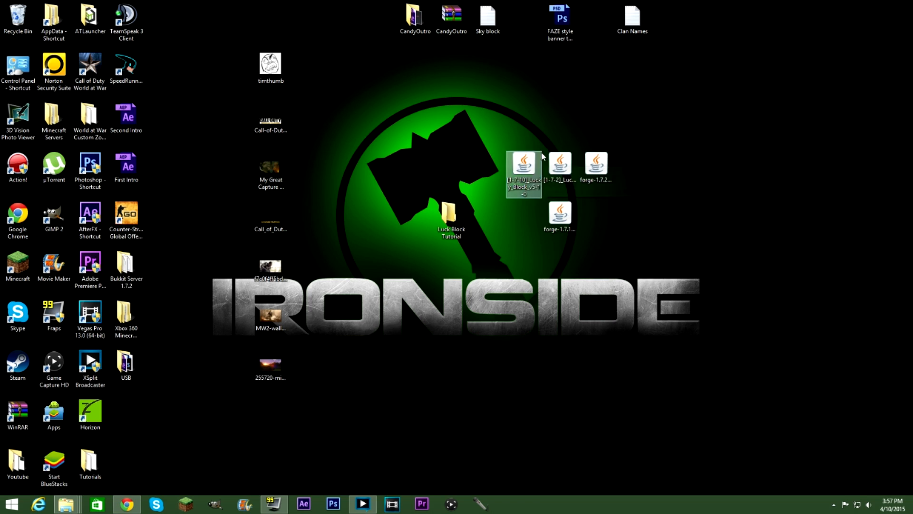
{"action": "left_click", "coordinate": [529, 163]}
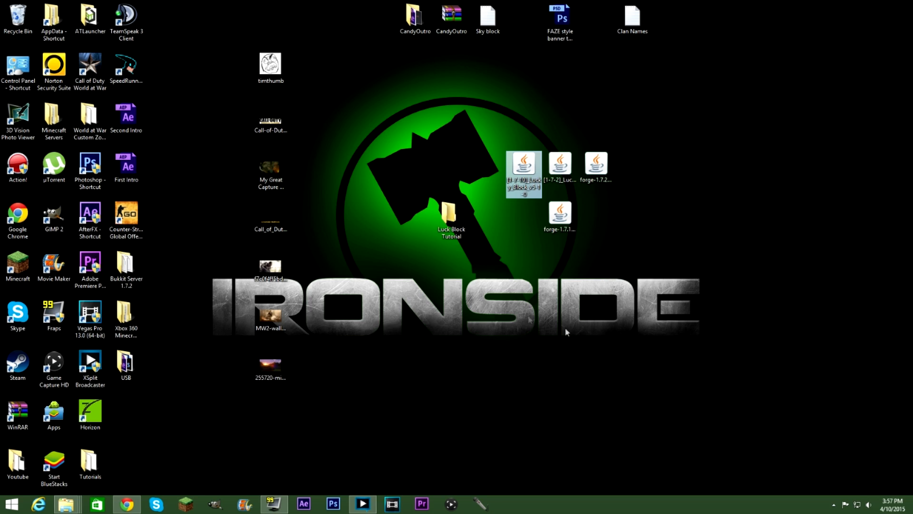
{"action": "left_click", "coordinate": [534, 295]}
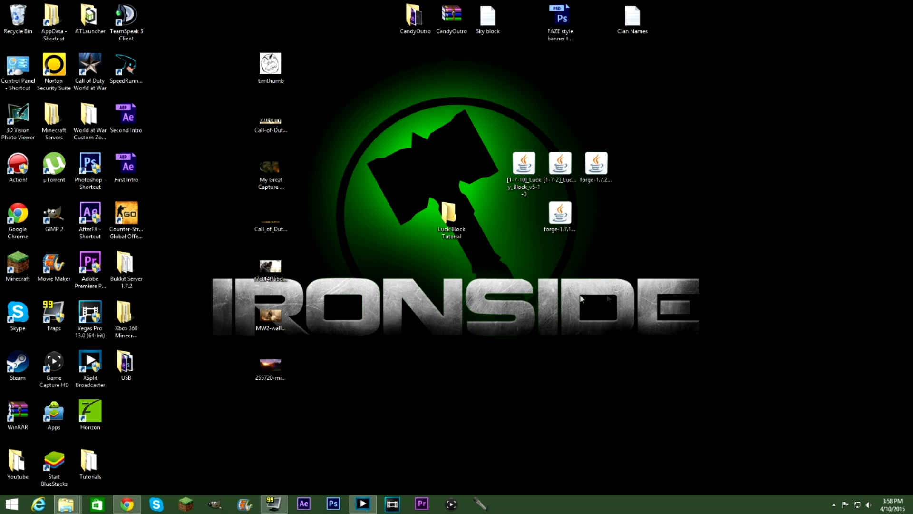
{"action": "left_click_drag", "start_coordinate": [608, 298], "coordinate": [505, 149]}
{"action": "left_click_drag", "start_coordinate": [383, 121], "coordinate": [837, 264]}
{"action": "left_click_drag", "start_coordinate": [652, 238], "coordinate": [429, 150]}
{"action": "left_click", "coordinate": [430, 151]}
Examine the game version folders in .minecraft\versions and its parent folder, and minimize the window.
{"action": "mouse_move", "coordinate": [69, 501]}
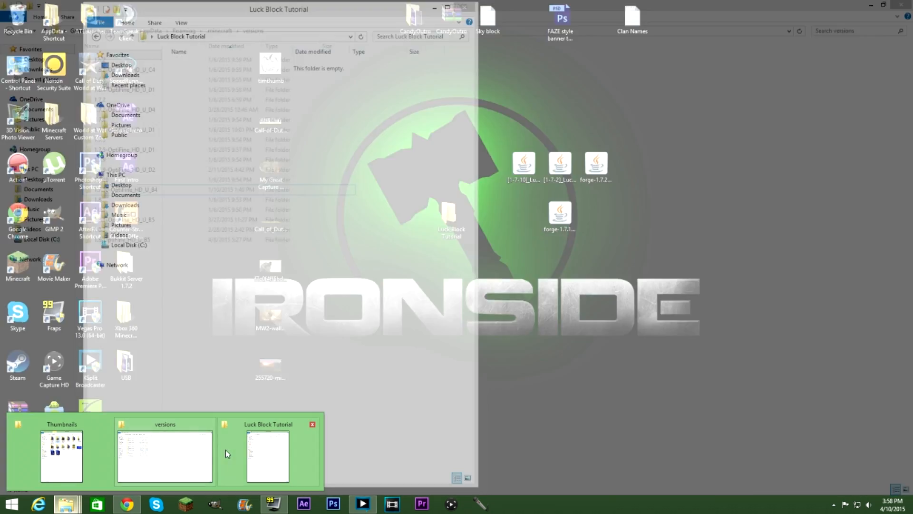
{"action": "left_click", "coordinate": [152, 454]}
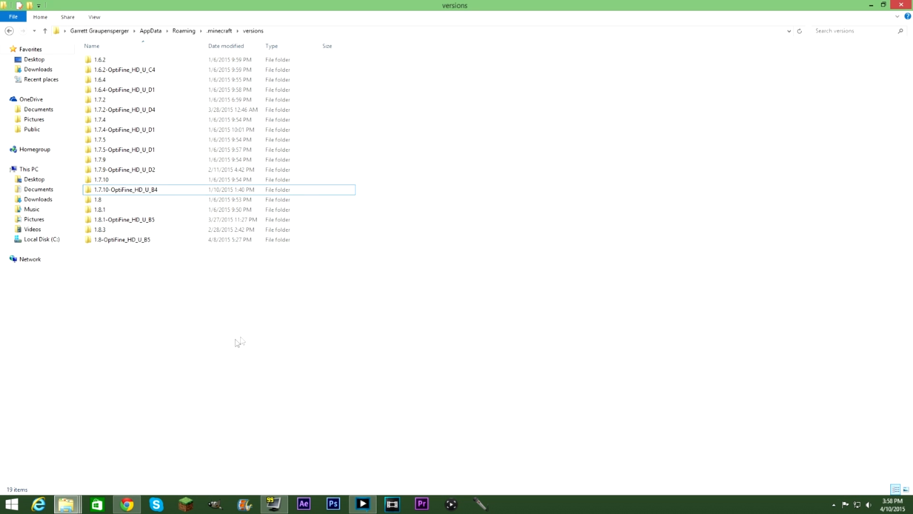
{"action": "left_click_drag", "start_coordinate": [236, 339], "coordinate": [197, 38]}
{"action": "left_click", "coordinate": [236, 293]}
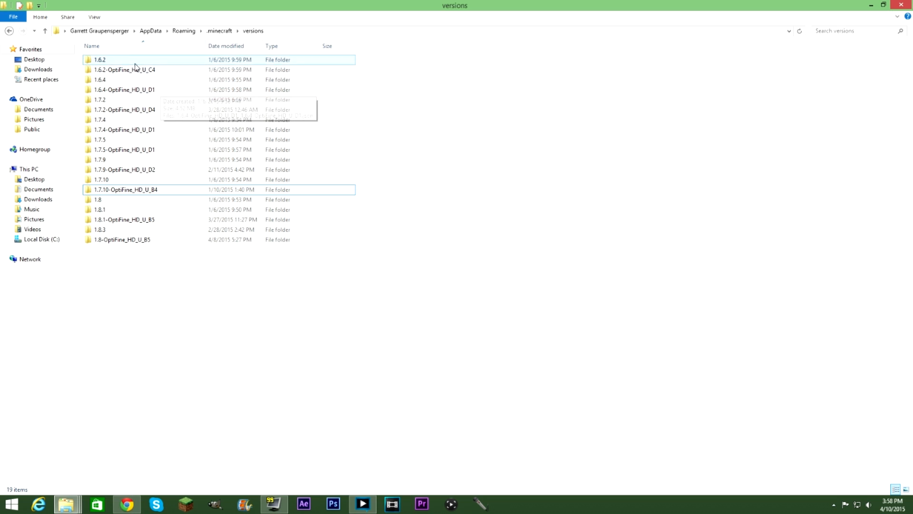
{"action": "left_click_drag", "start_coordinate": [159, 283], "coordinate": [122, 77]}
{"action": "left_click", "coordinate": [150, 349]}
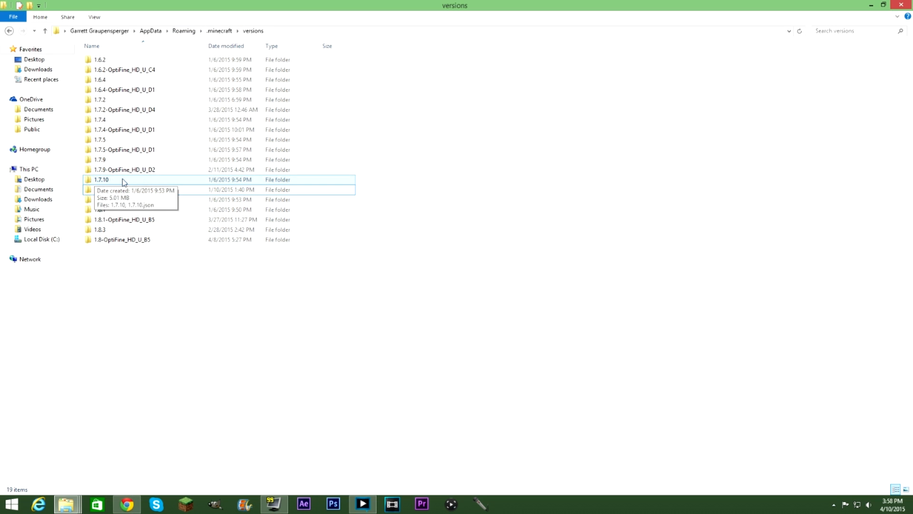
{"action": "left_click", "coordinate": [218, 34]}
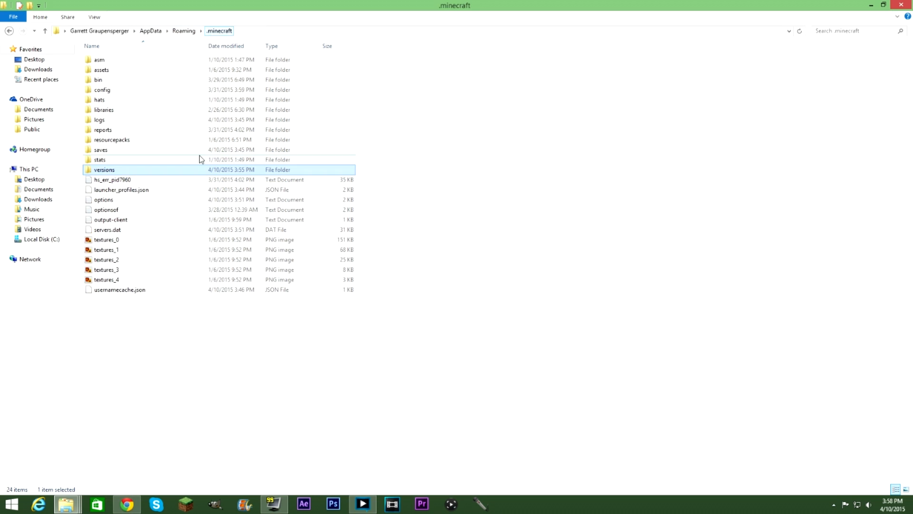
{"action": "left_click_drag", "start_coordinate": [450, 158], "coordinate": [286, 129]}
{"action": "left_click", "coordinate": [469, 111]}
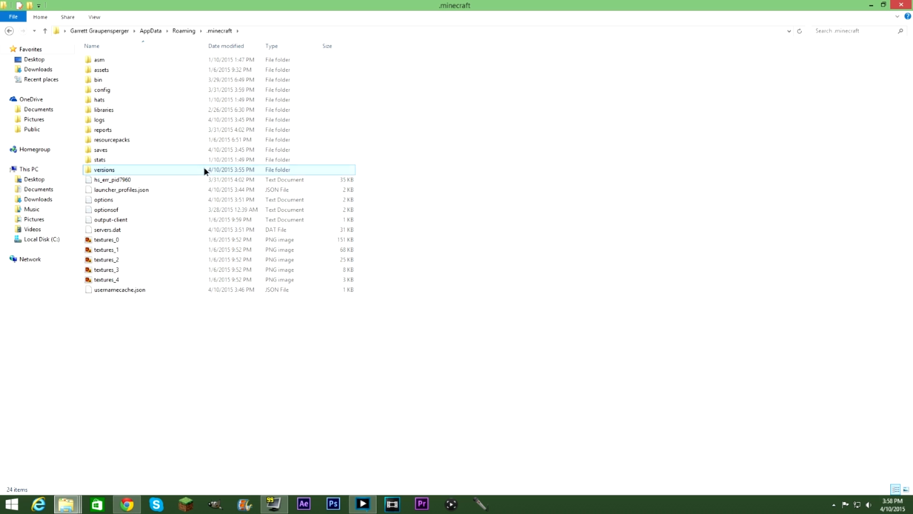
{"action": "double_click", "coordinate": [234, 169]}
{"action": "left_click", "coordinate": [872, 5]}
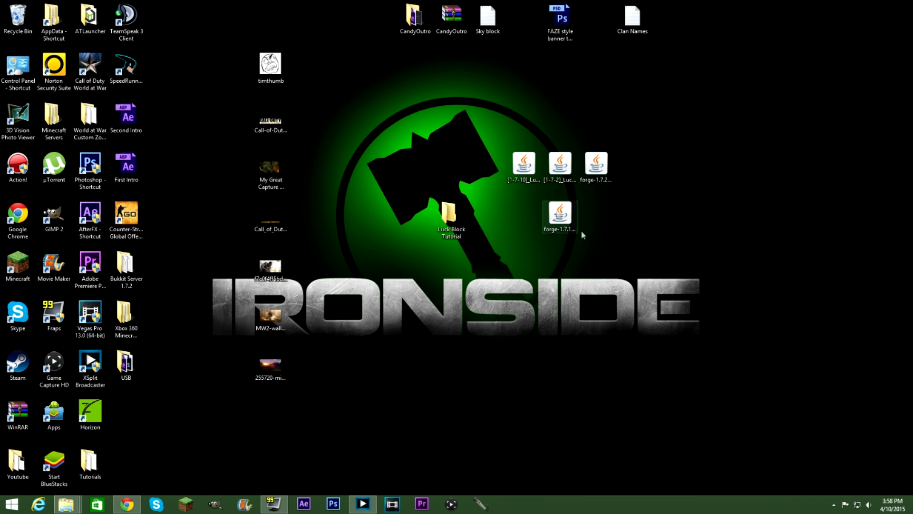
Compare the Lucky Block mod and Forge files for 1.7.2 and 1.7.10 on the desktop.
{"action": "left_click_drag", "start_coordinate": [648, 202], "coordinate": [458, 126]}
{"action": "left_click", "coordinate": [560, 164]}
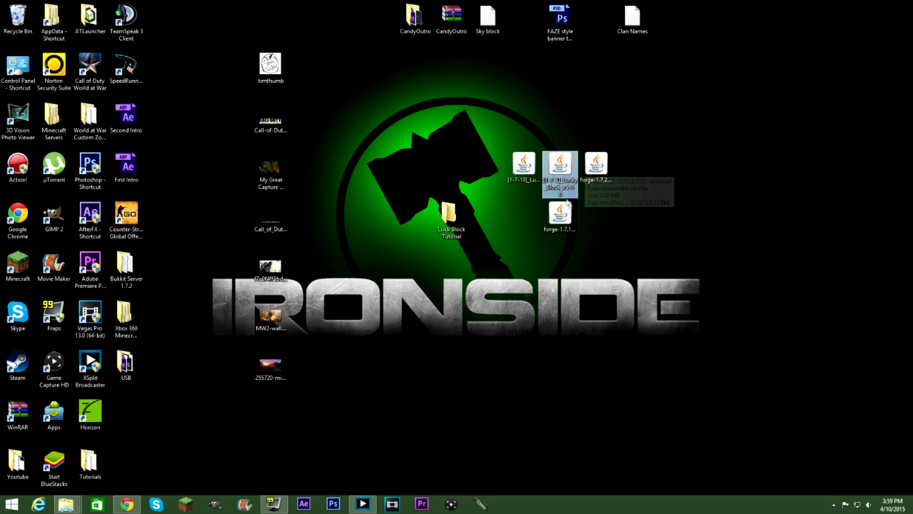
{"action": "left_click", "coordinate": [596, 165]}
{"action": "left_click", "coordinate": [560, 164], "text": "ctrl"}
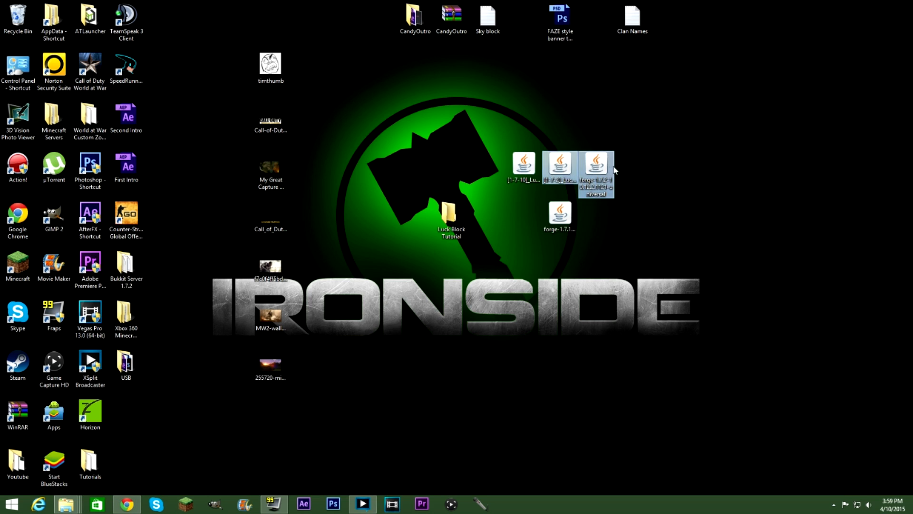
{"action": "left_click", "coordinate": [561, 216]}
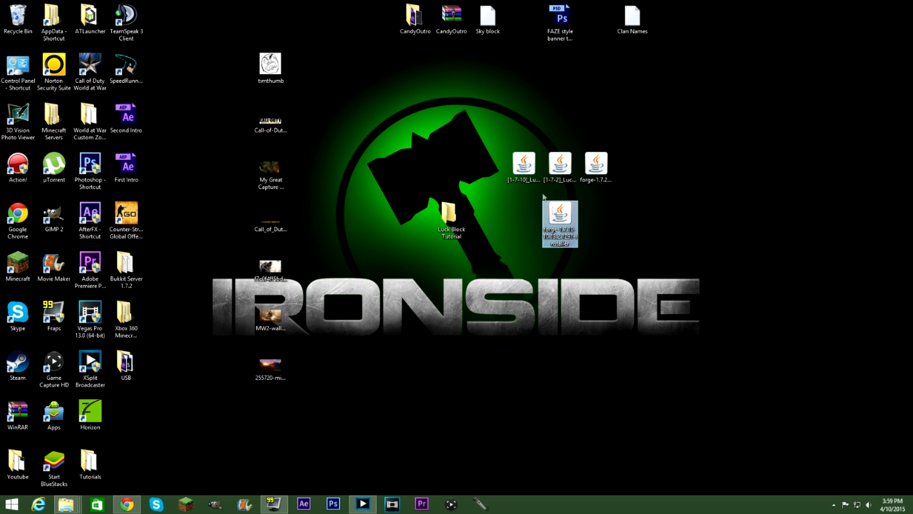
{"action": "left_click", "coordinate": [528, 176]}
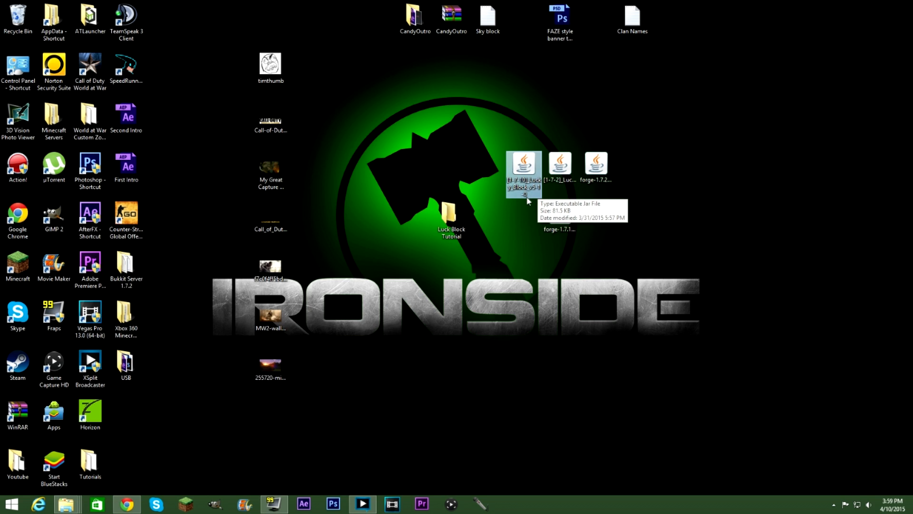
{"action": "left_click", "coordinate": [561, 171]}
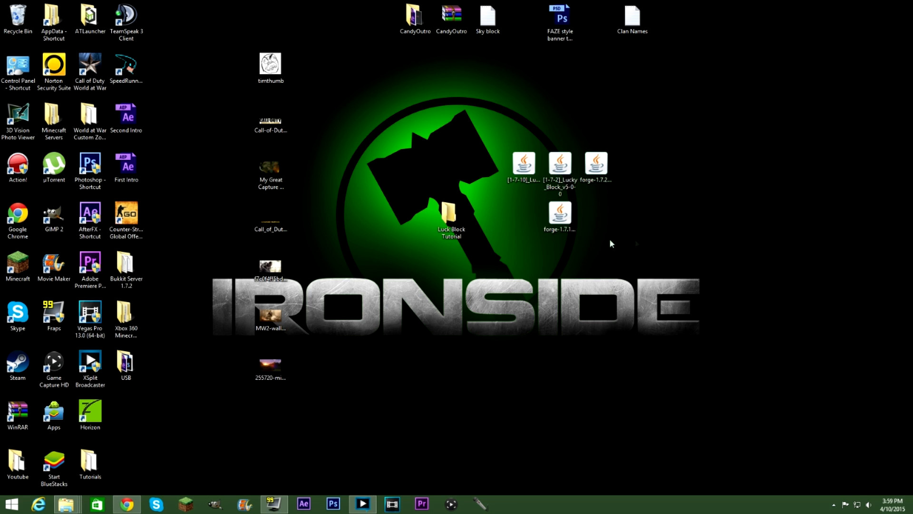
Launch the Forge 1.7.10 installer from the desktop and move its window slightly upward.
{"action": "left_click", "coordinate": [573, 229]}
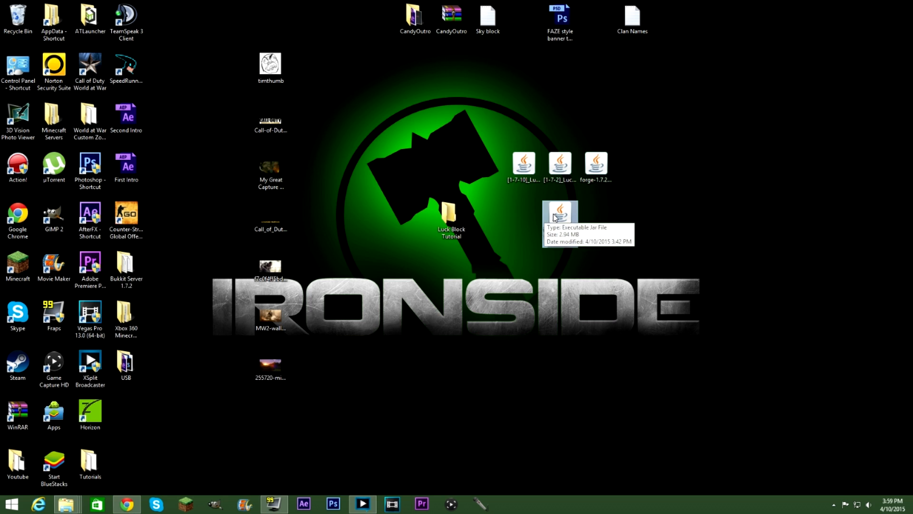
{"action": "left_click", "coordinate": [598, 255]}
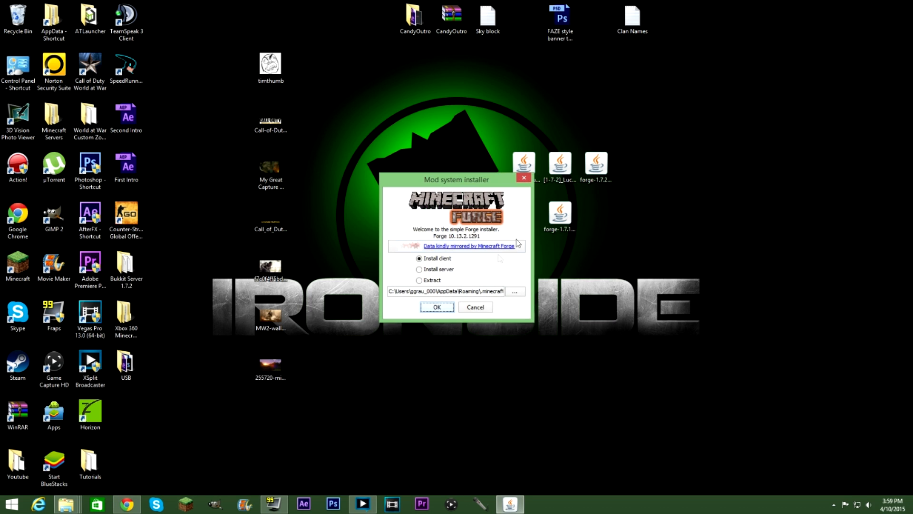
{"action": "mouse_move", "coordinate": [456, 179]}
{"action": "left_mouse_down"}
{"action": "mouse_move", "coordinate": [447, 188]}
{"action": "mouse_move", "coordinate": [457, 171]}
{"action": "left_mouse_up"}
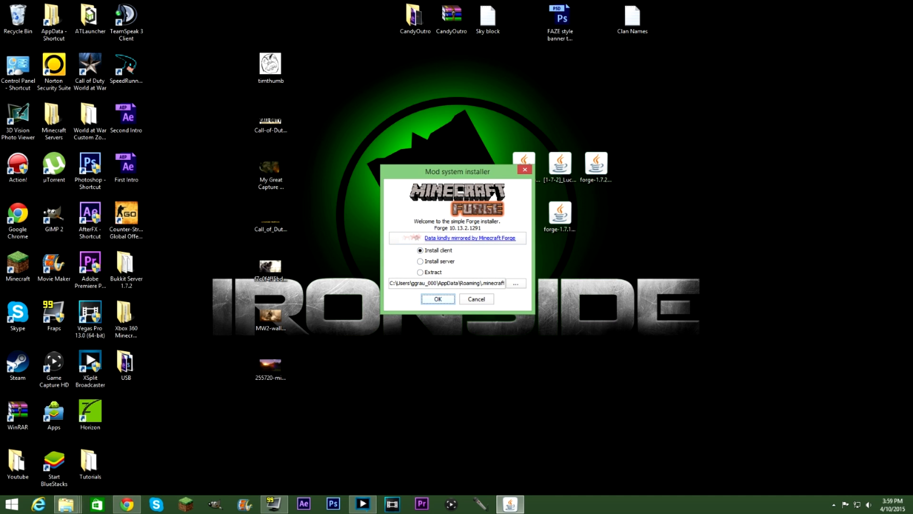
Check the .minecraft versions folder again for the available game versions and return to the Forge installer.
{"action": "left_click", "coordinate": [182, 438]}
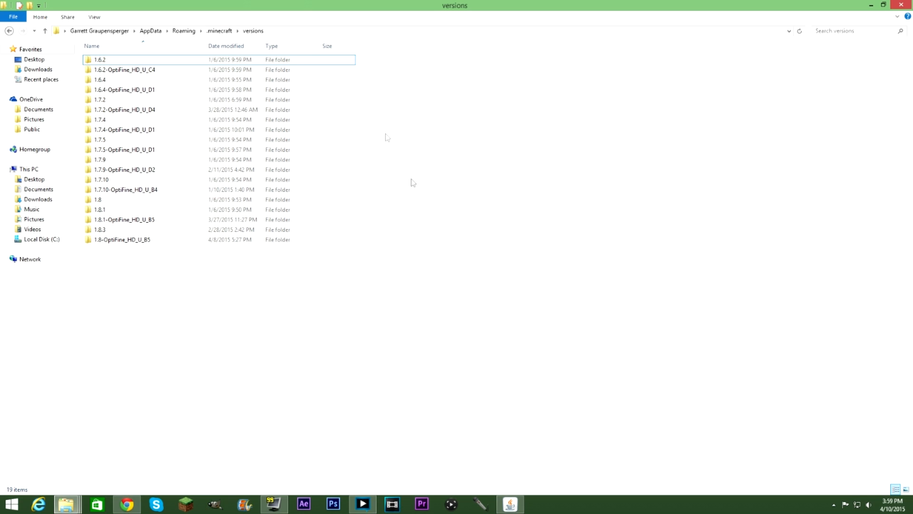
{"action": "left_click_drag", "start_coordinate": [218, 357], "coordinate": [202, 19]}
{"action": "left_click", "coordinate": [269, 285]}
{"action": "left_click_drag", "start_coordinate": [199, 336], "coordinate": [169, 53]}
{"action": "left_click", "coordinate": [227, 278]}
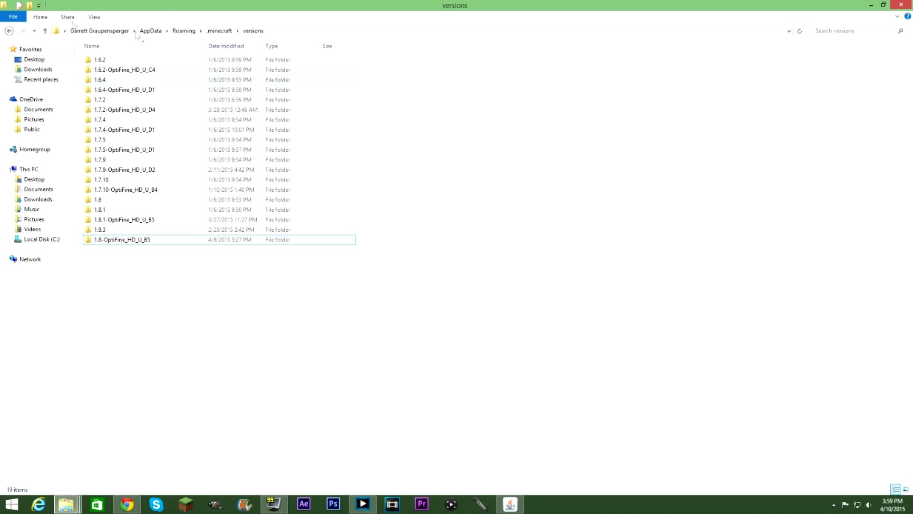
{"action": "left_click", "coordinate": [871, 4]}
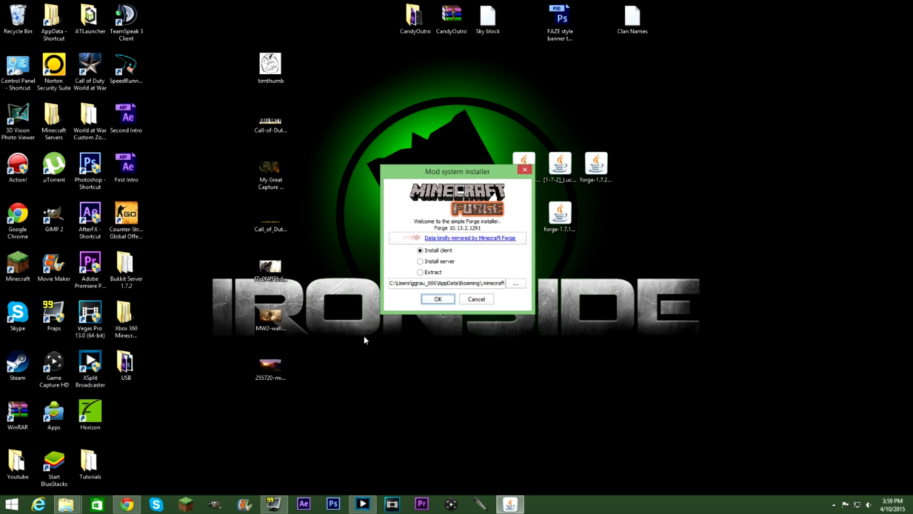
In a new Chrome tab, log in to the router at 192.168.1.1 with the saved credentials, maximize the window and open the advanced settings.
{"action": "left_click", "coordinate": [135, 500]}
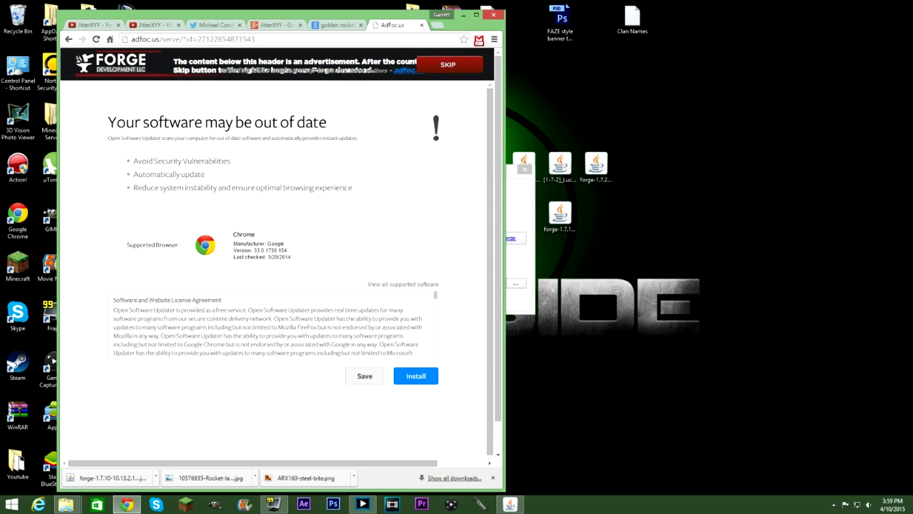
{"action": "left_click", "coordinate": [436, 25]}
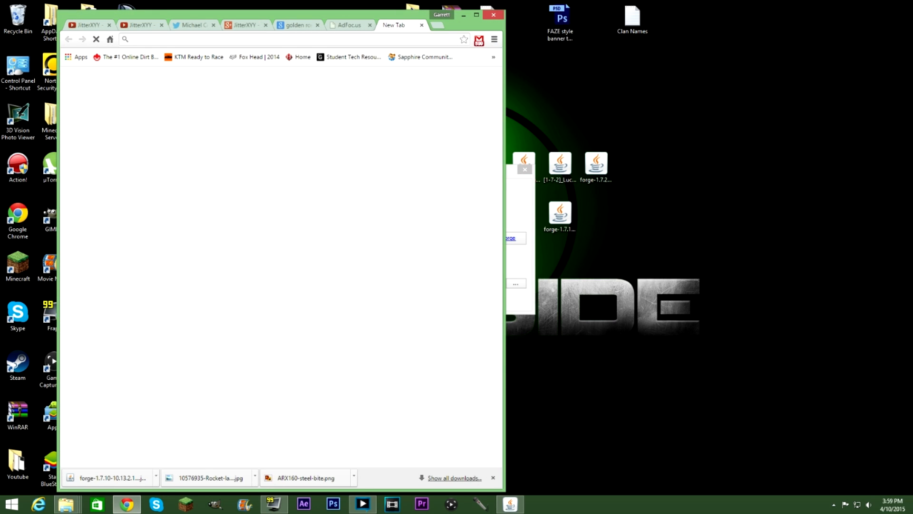
{"action": "type", "text": "192.168.1.1"}
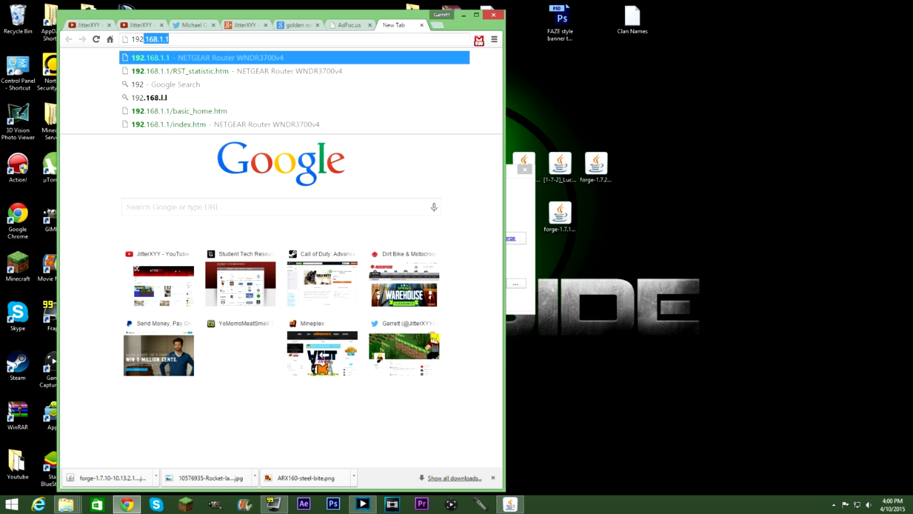
{"action": "key", "text": "Return"}
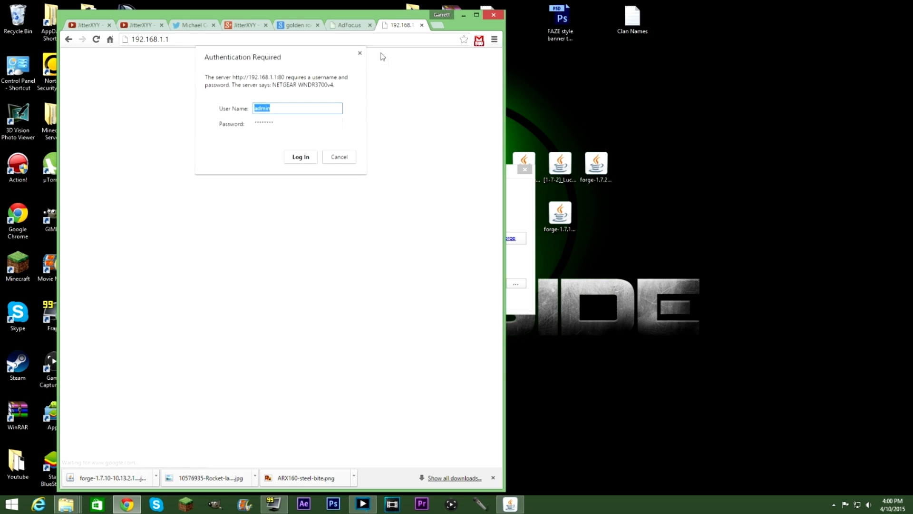
{"action": "left_click", "coordinate": [297, 157]}
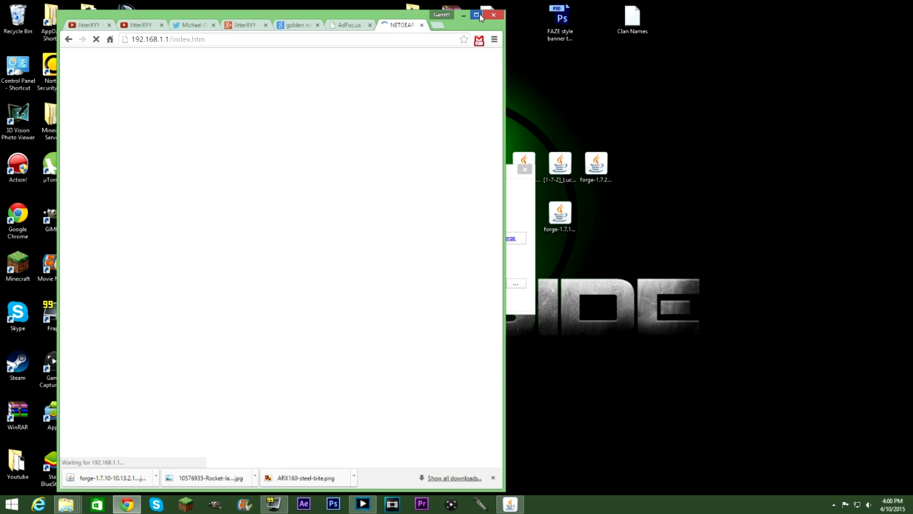
{"action": "left_click", "coordinate": [477, 14]}
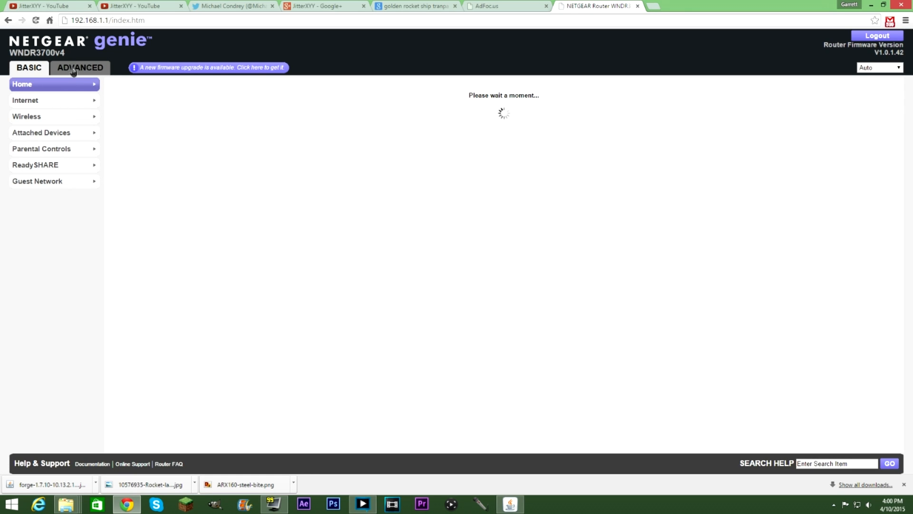
{"action": "left_click", "coordinate": [74, 71]}
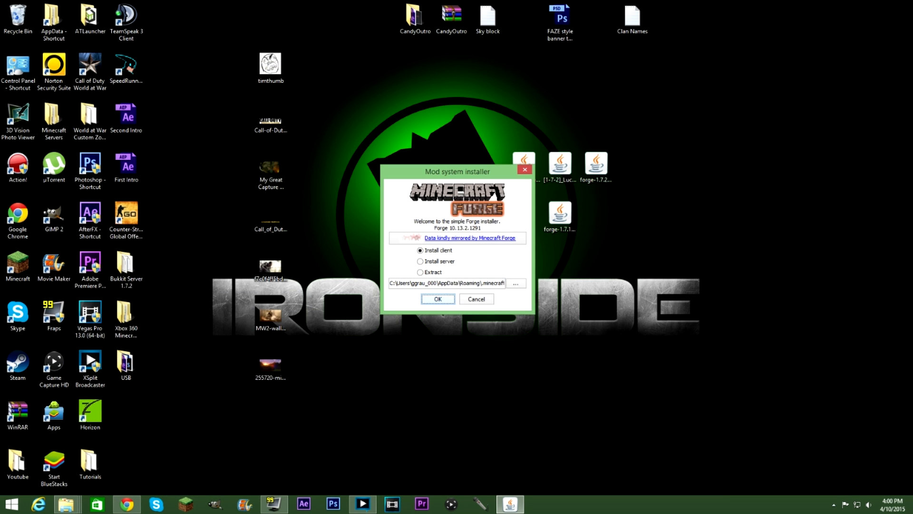
Search Windows for "command" and open Command Prompt.
{"action": "mouse_move", "coordinate": [911, 2]}
{"action": "left_click", "coordinate": [892, 85]}
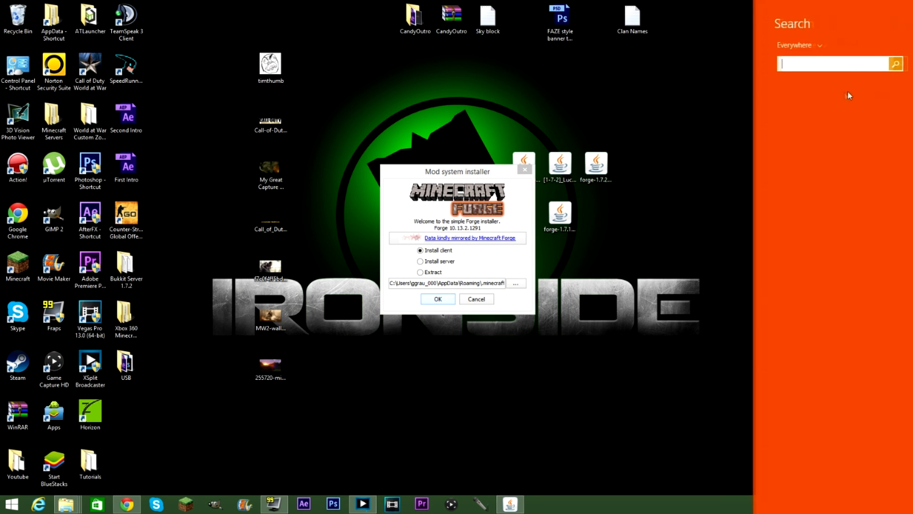
{"action": "type", "text": "co"}
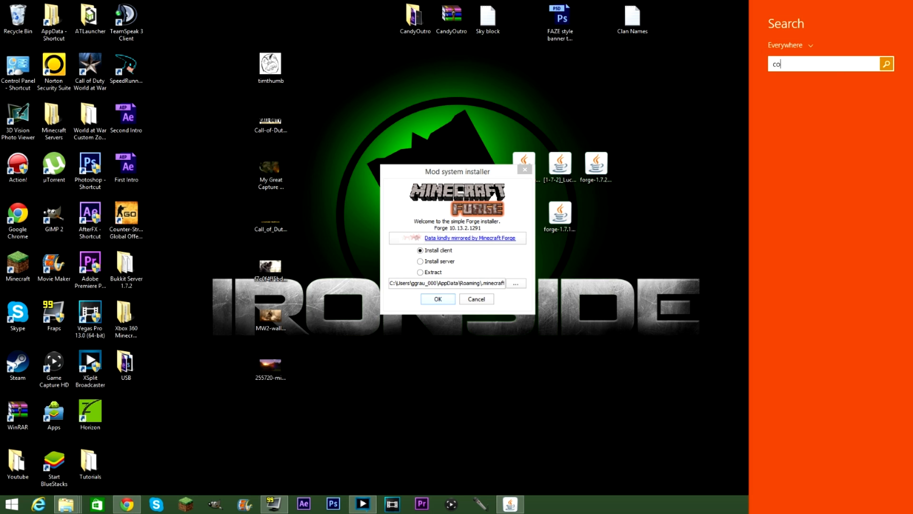
{"action": "type", "text": "mmand"}
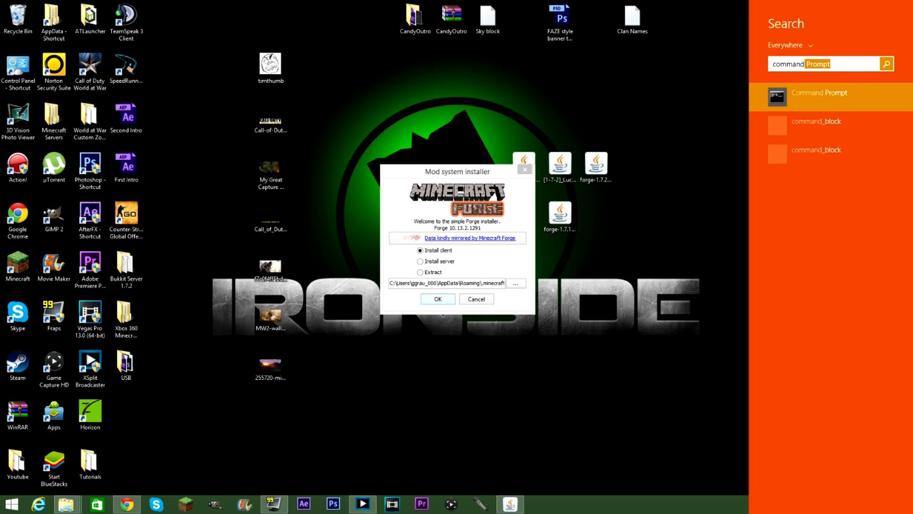
{"action": "key", "text": "Return"}
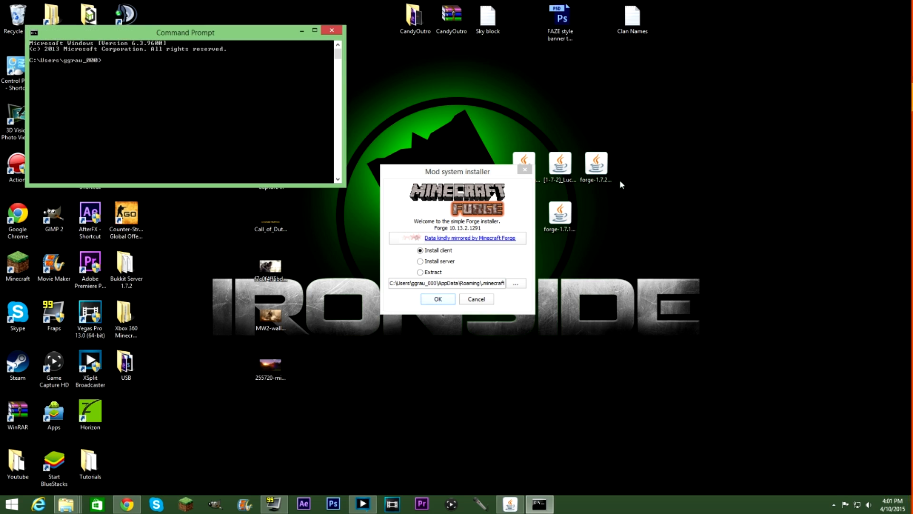
Run ipconfig in Command Prompt to look up the computer's IPv4 address and default gateway.
{"action": "type", "text": "ipcon"}
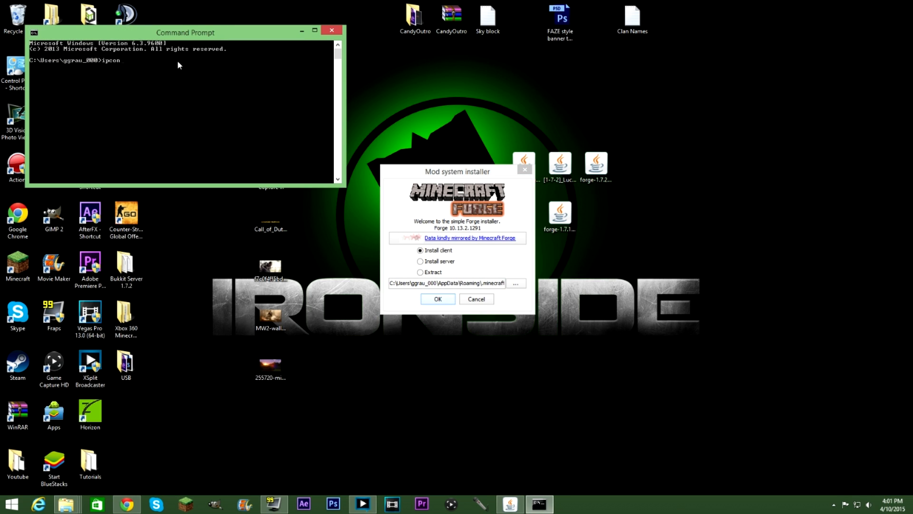
{"action": "type", "text": "fing"}
{"action": "key", "text": "Return"}
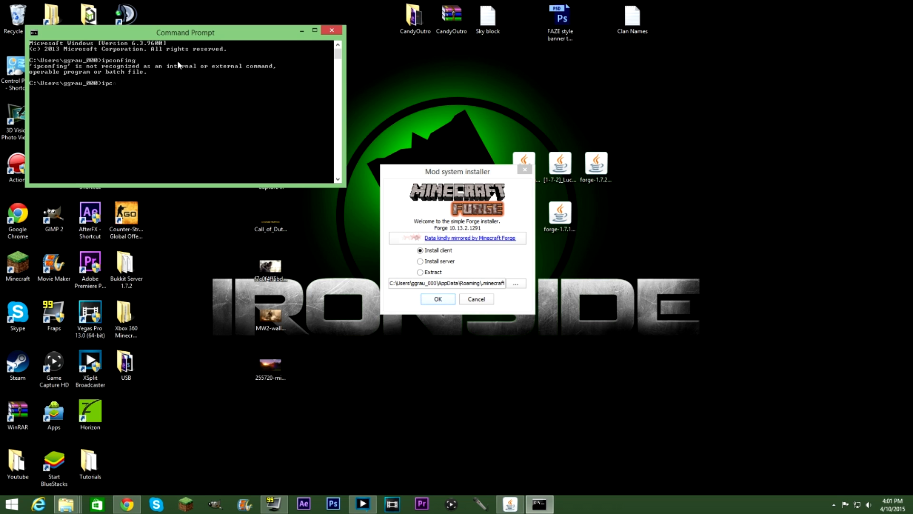
{"action": "type", "text": "ipconfig"}
{"action": "key", "text": "Return"}
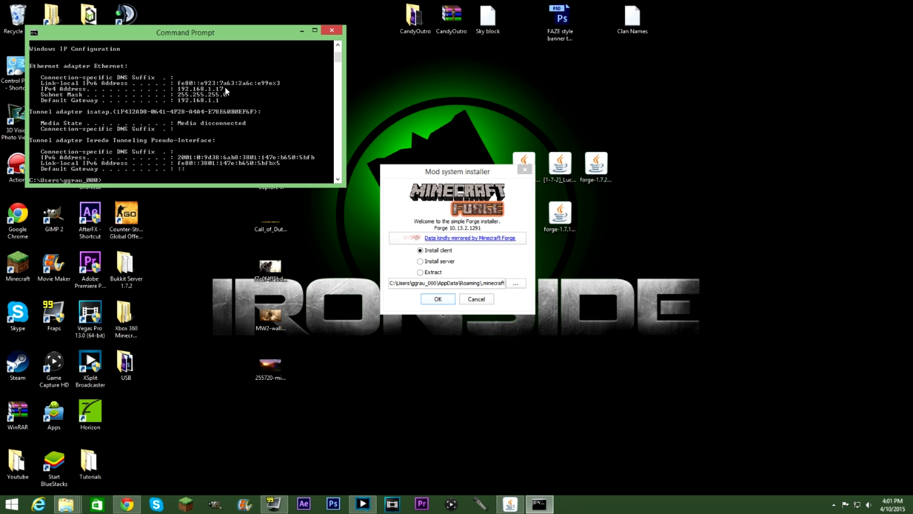
Switch to the router's port forwarding page in Chrome, select the Minecraft Server entry and look through the available service names.
{"action": "left_click", "coordinate": [307, 32]}
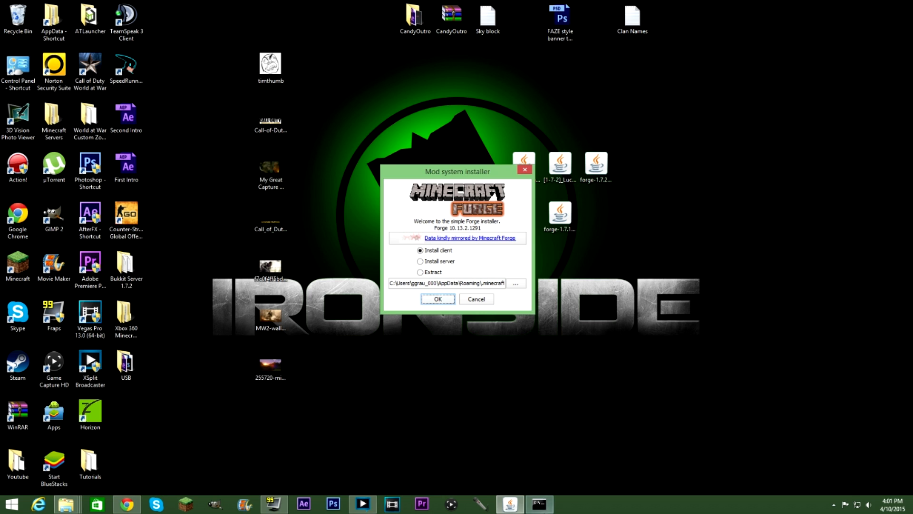
{"action": "left_click", "coordinate": [135, 506]}
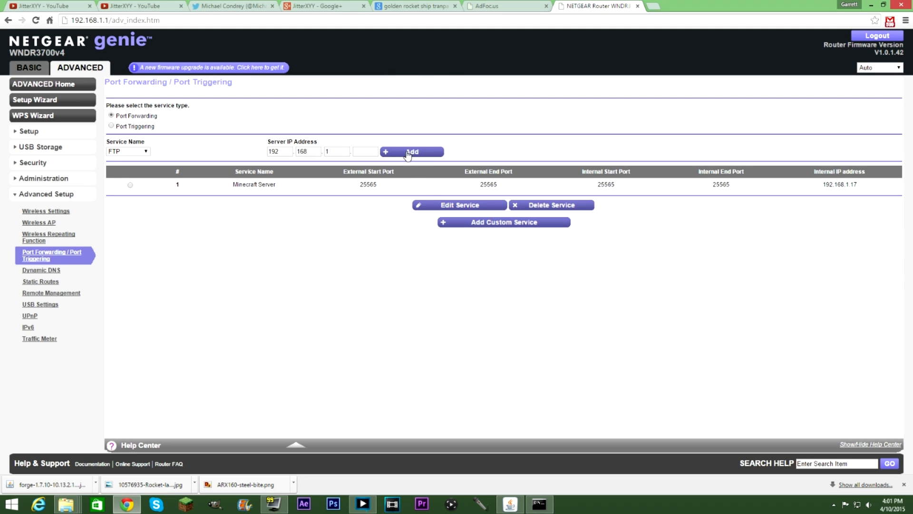
{"action": "left_click", "coordinate": [130, 185]}
{"action": "key", "text": "Tab"}
{"action": "left_click", "coordinate": [137, 151]}
{"action": "left_click", "coordinate": [138, 151]}
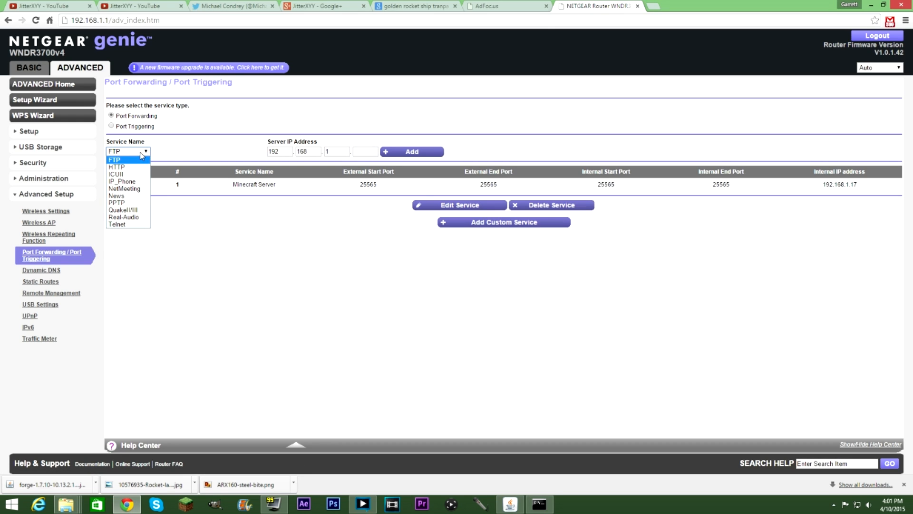
{"action": "left_click", "coordinate": [148, 155]}
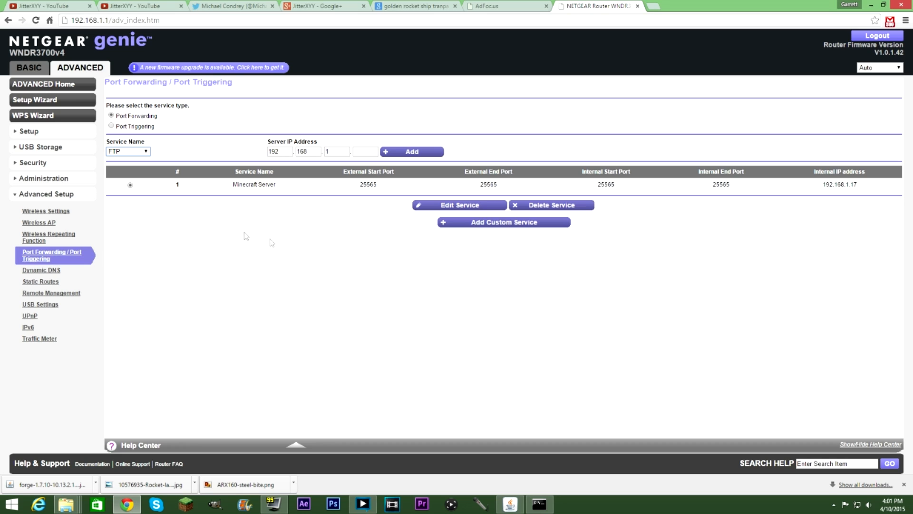
Start a custom port forwarding service with protocol TCP/UDP and set the external starting and ending ports to 25565.
{"action": "left_click", "coordinate": [503, 223]}
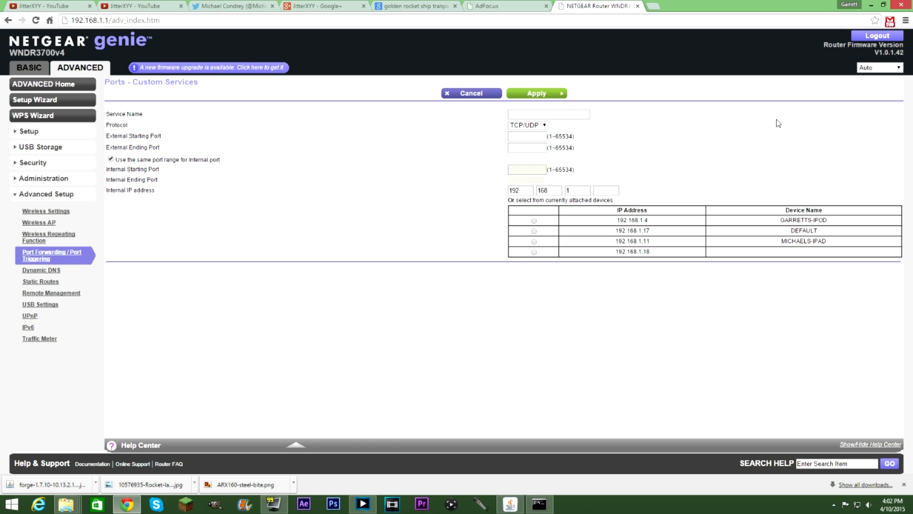
{"action": "left_click", "coordinate": [538, 114]}
{"action": "left_click", "coordinate": [536, 126]}
{"action": "left_click", "coordinate": [535, 133]}
{"action": "left_click", "coordinate": [594, 134]}
{"action": "double_click", "coordinate": [524, 126]}
{"action": "left_click", "coordinate": [523, 126]}
{"action": "left_click", "coordinate": [525, 127]}
{"action": "key", "text": "Tab"}
{"action": "type", "text": "255"}
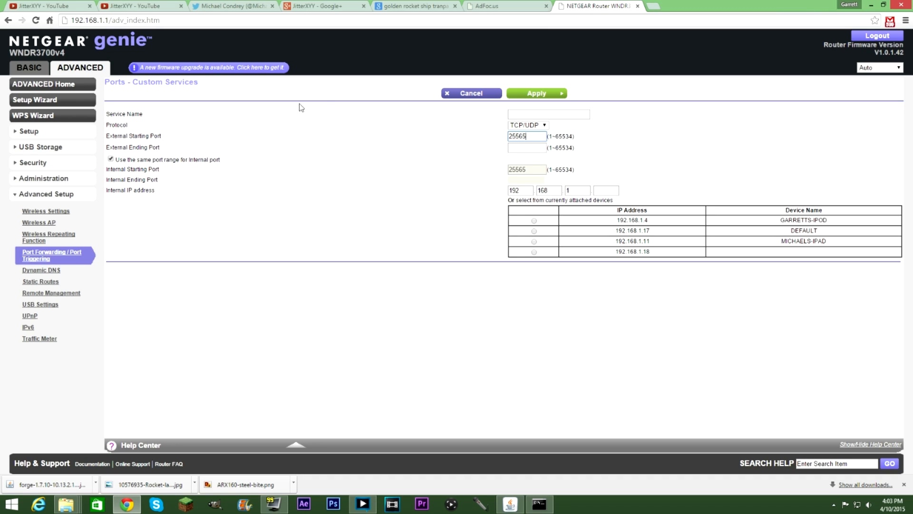
{"action": "key", "text": "Tab"}
{"action": "type", "text": "25565"}
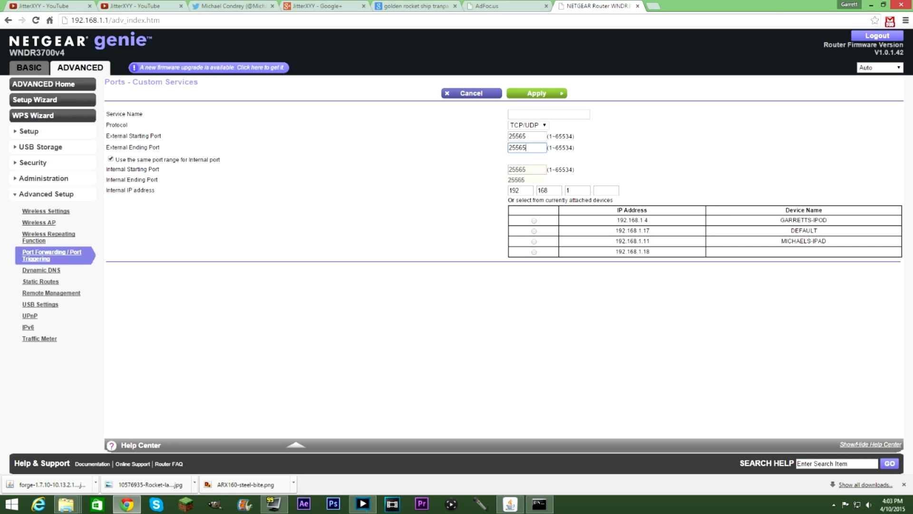
Open the server properties file in the Bukkit Server 1.7.2 folder and check its server-port and query.port values.
{"action": "left_click", "coordinate": [871, 4]}
{"action": "double_click", "coordinate": [140, 282]}
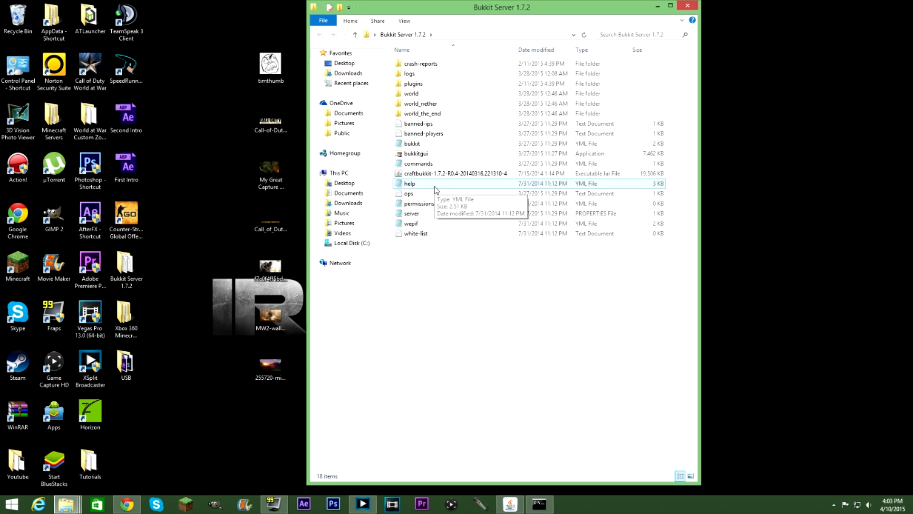
{"action": "left_click", "coordinate": [430, 215]}
{"action": "double_click", "coordinate": [431, 218]}
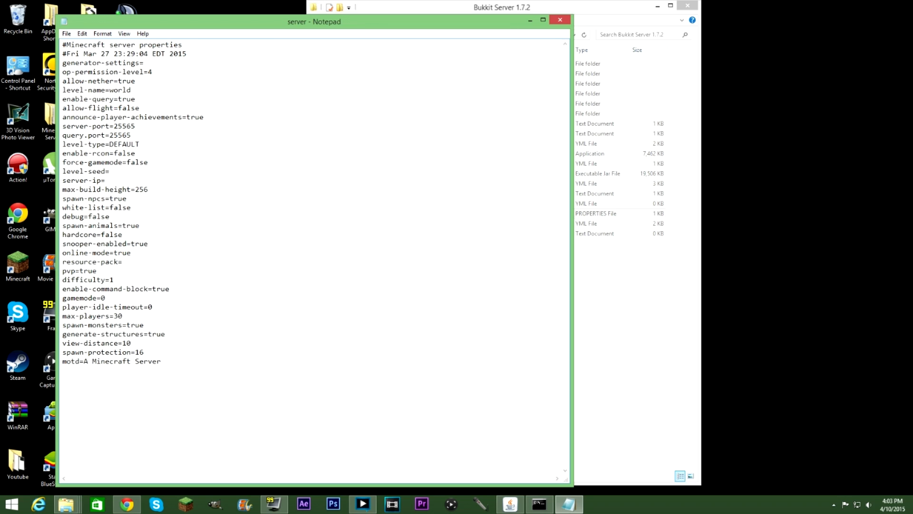
{"action": "left_click_drag", "start_coordinate": [136, 125], "coordinate": [114, 126]}
{"action": "left_click", "coordinate": [132, 135]}
{"action": "left_click", "coordinate": [560, 20]}
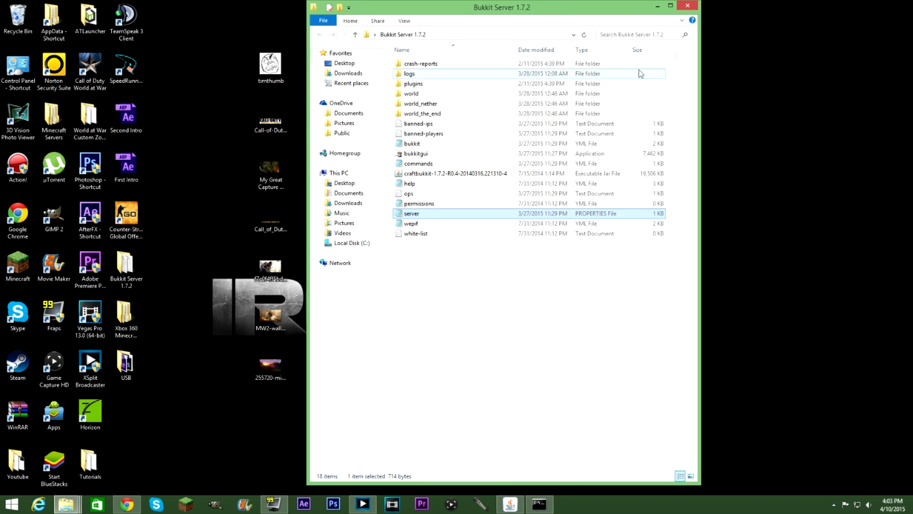
{"action": "left_click", "coordinate": [659, 10]}
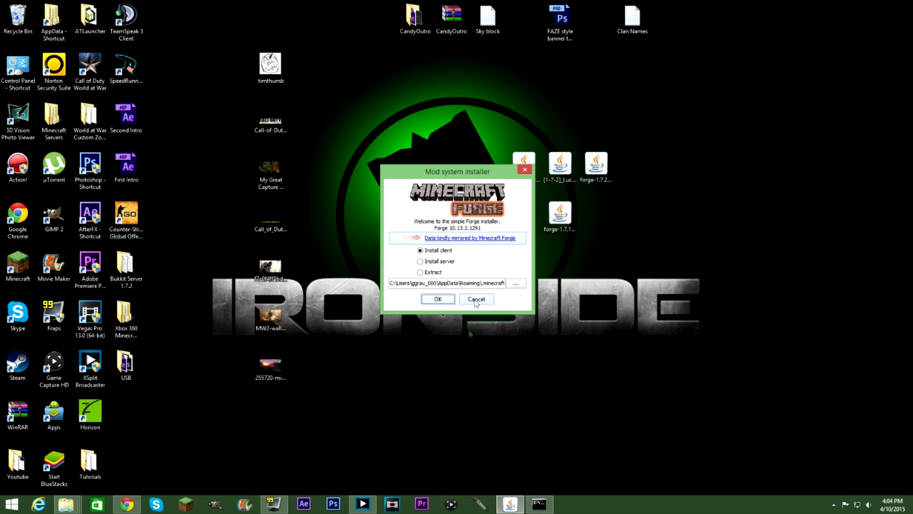
Back in the router's custom service form, set the internal IP address to 192.168.1.17, select that attached device, and cancel the form.
{"action": "left_click", "coordinate": [127, 504]}
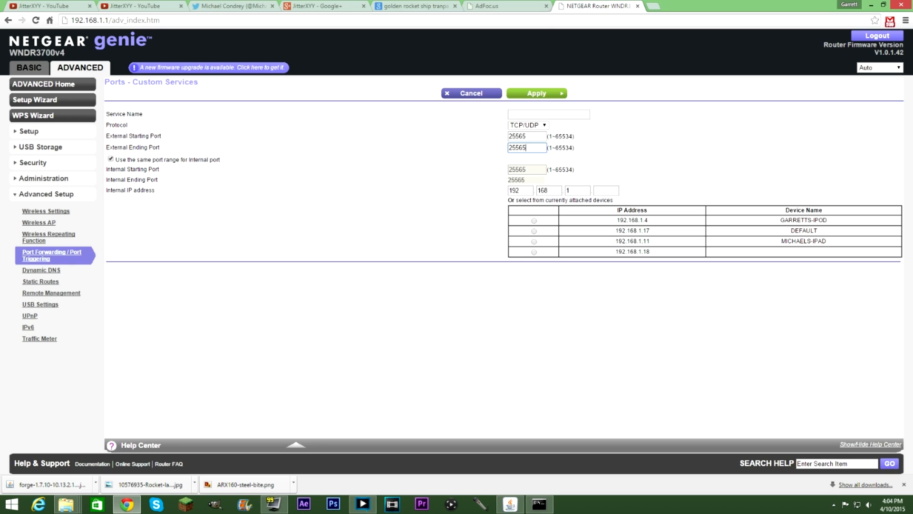
{"action": "left_click", "coordinate": [605, 191]}
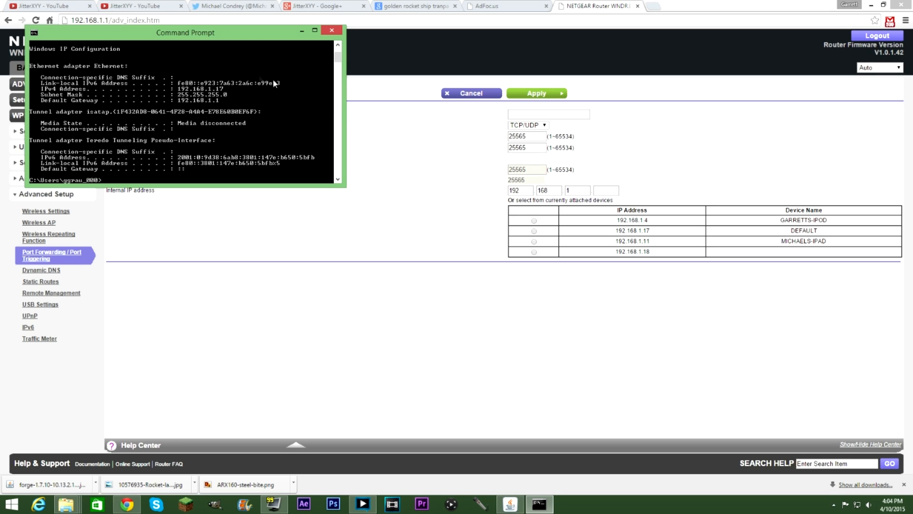
{"action": "left_click", "coordinate": [606, 190]}
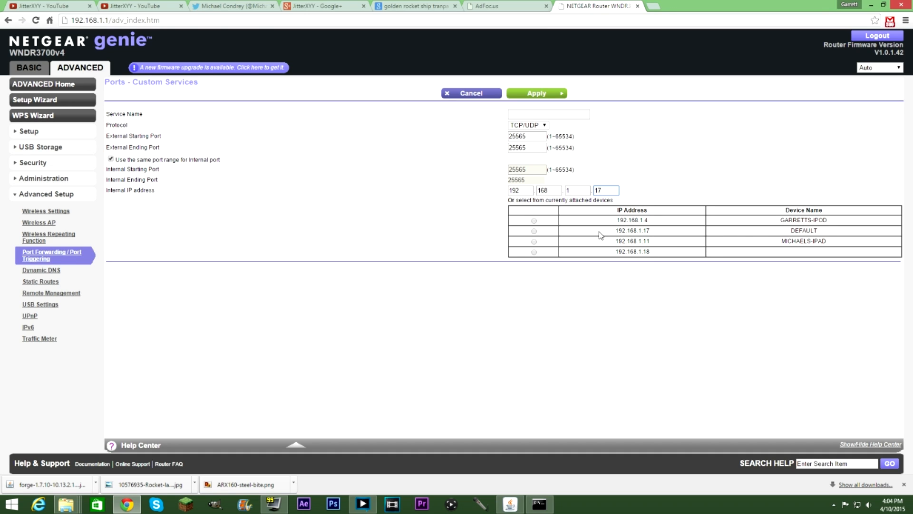
{"action": "left_click", "coordinate": [534, 230]}
{"action": "left_click", "coordinate": [549, 115]}
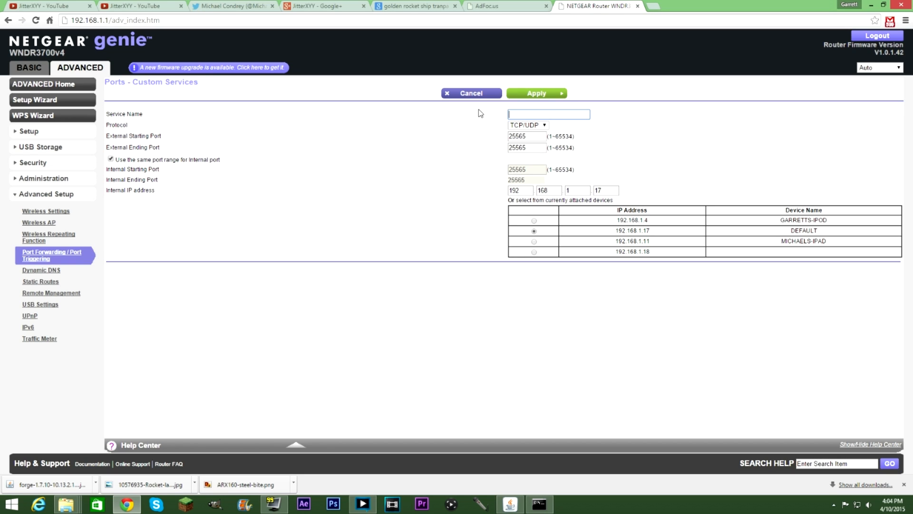
{"action": "left_click", "coordinate": [474, 93]}
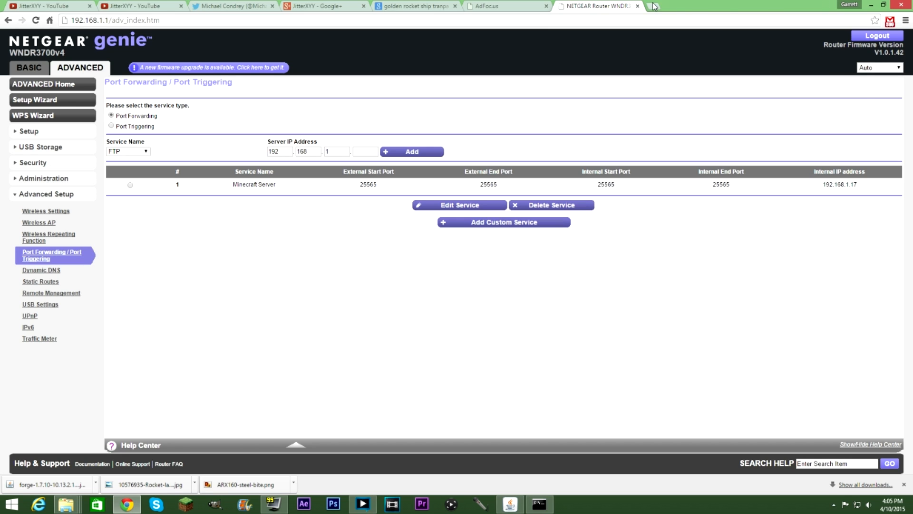
Close Command Prompt and review the .minecraft versions folder before returning to the Forge installer.
{"action": "left_click", "coordinate": [872, 6]}
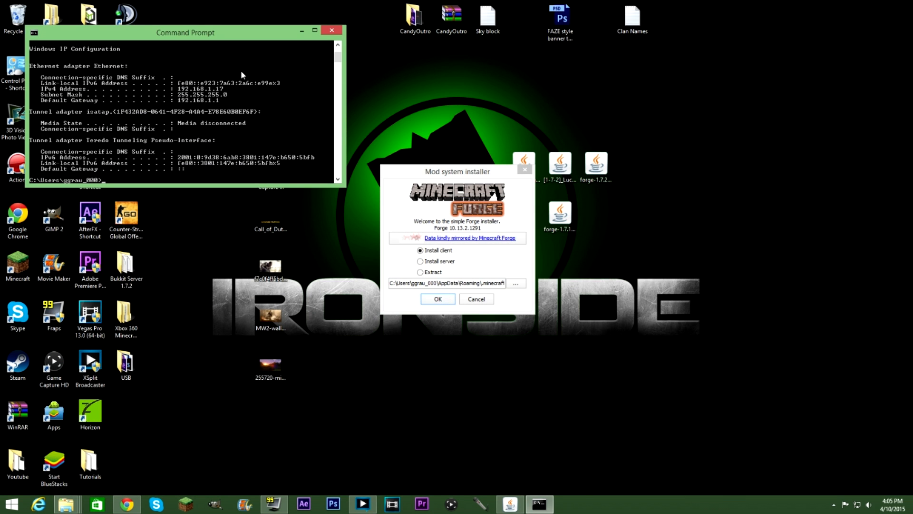
{"action": "left_click", "coordinate": [332, 33]}
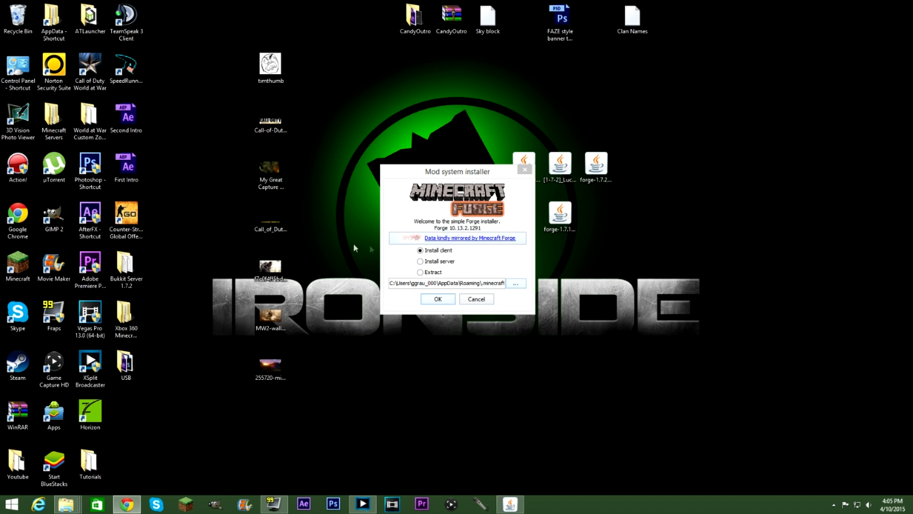
{"action": "mouse_move", "coordinate": [63, 510]}
{"action": "mouse_move", "coordinate": [186, 450]}
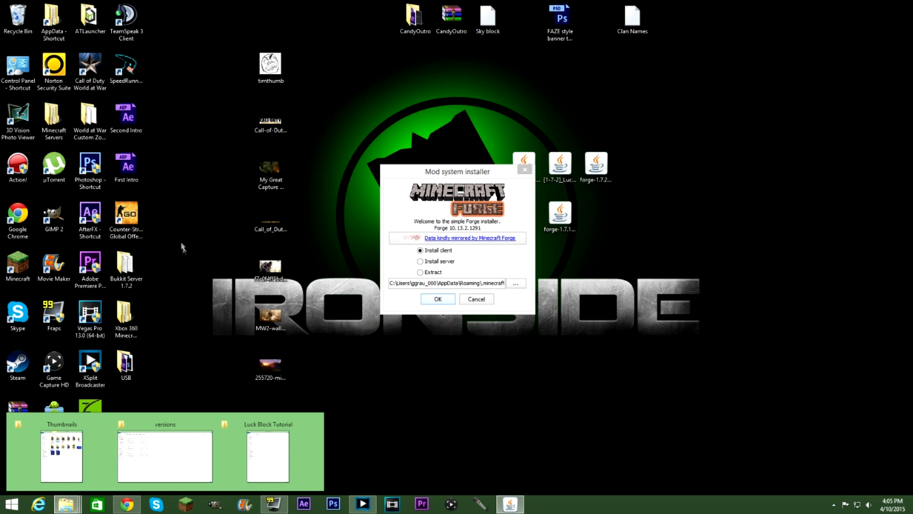
{"action": "left_click", "coordinate": [169, 453]}
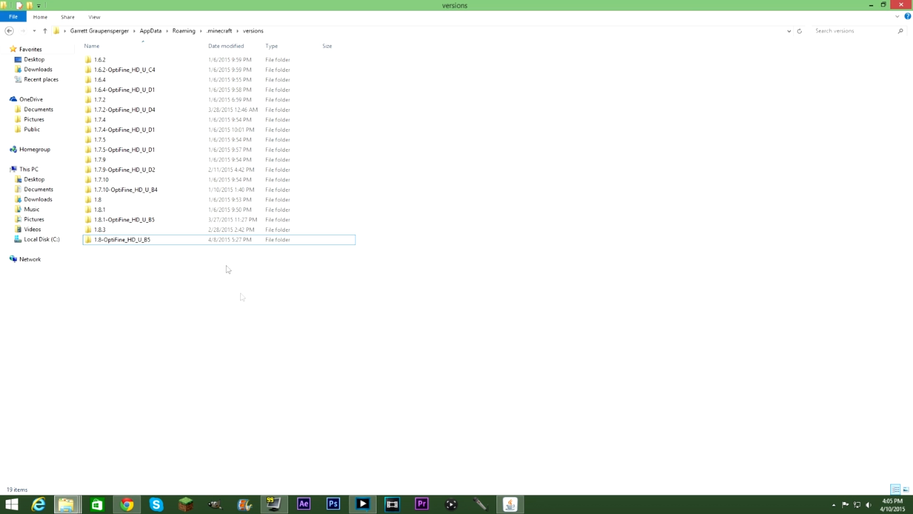
{"action": "left_click", "coordinate": [871, 4]}
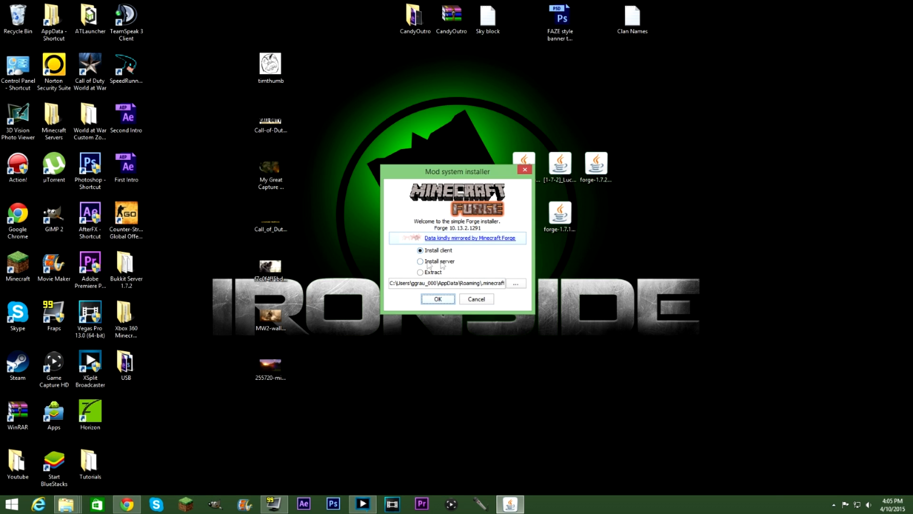
Install the Forge 10.13.2.1291 client into the AppData\Roaming\.minecraft folder and dismiss the completion dialog.
{"action": "left_click", "coordinate": [516, 284]}
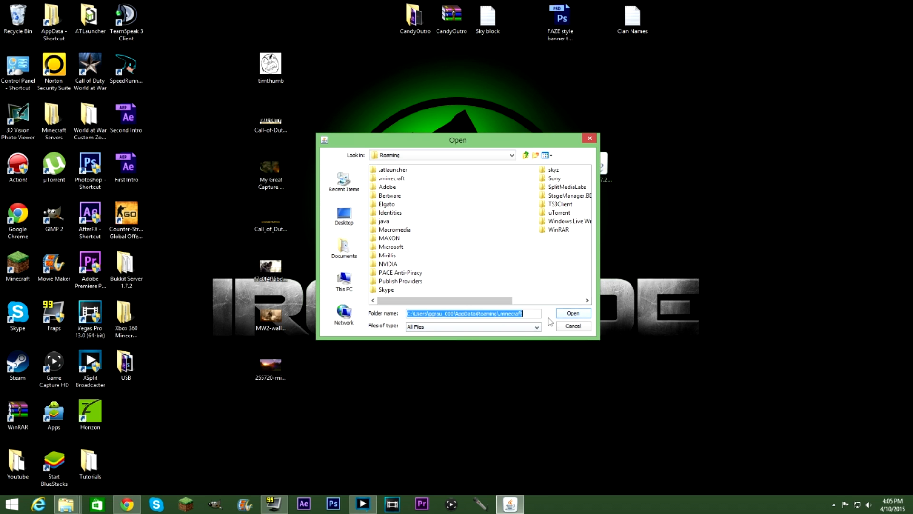
{"action": "left_click", "coordinate": [583, 315]}
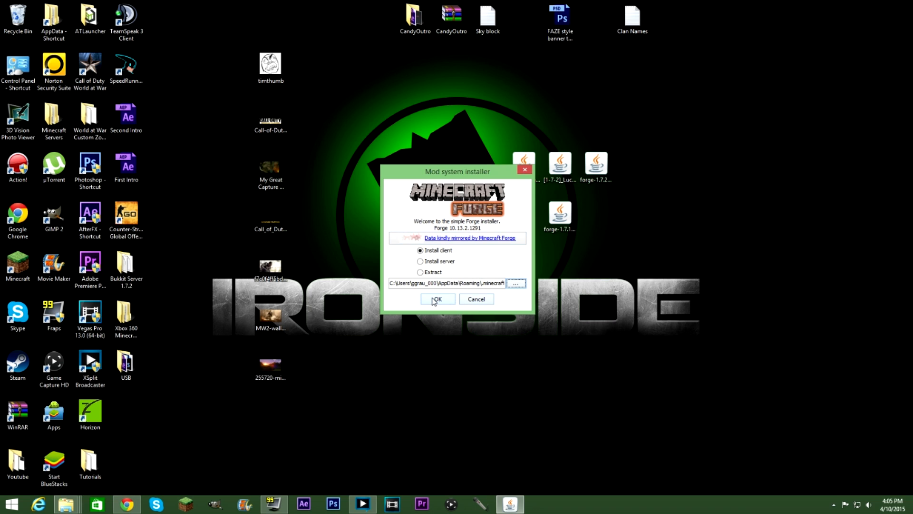
{"action": "left_click", "coordinate": [436, 299]}
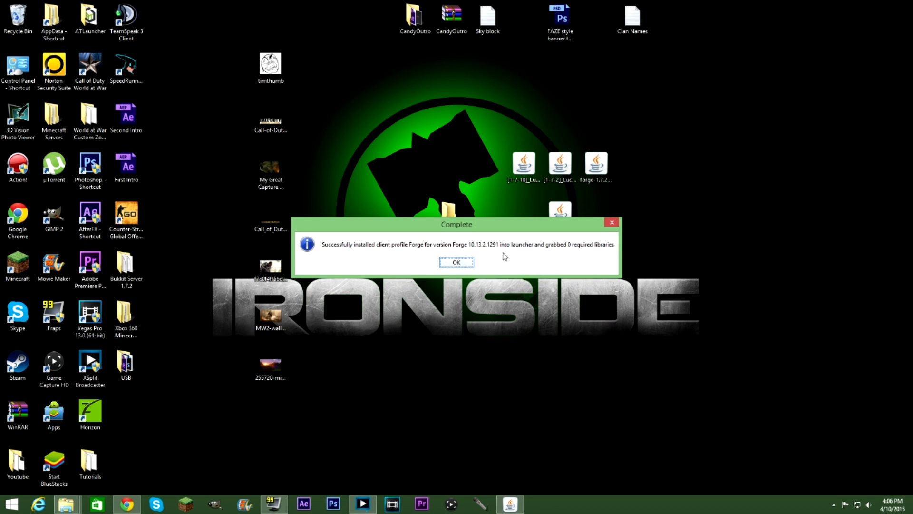
{"action": "left_click", "coordinate": [451, 263]}
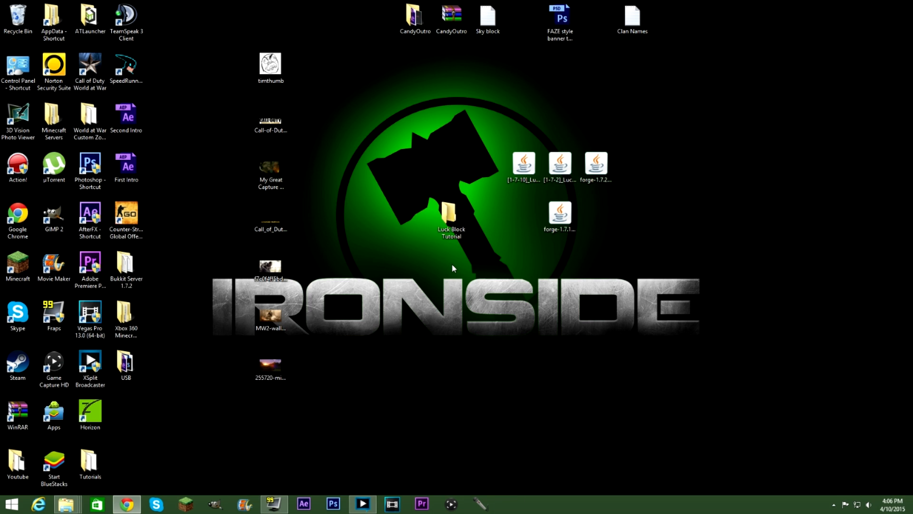
Inspect the contents of the 1.7.10-Forge10.13.2.1291 folder in the .minecraft versions folder.
{"action": "mouse_move", "coordinate": [66, 504]}
{"action": "left_click", "coordinate": [196, 436]}
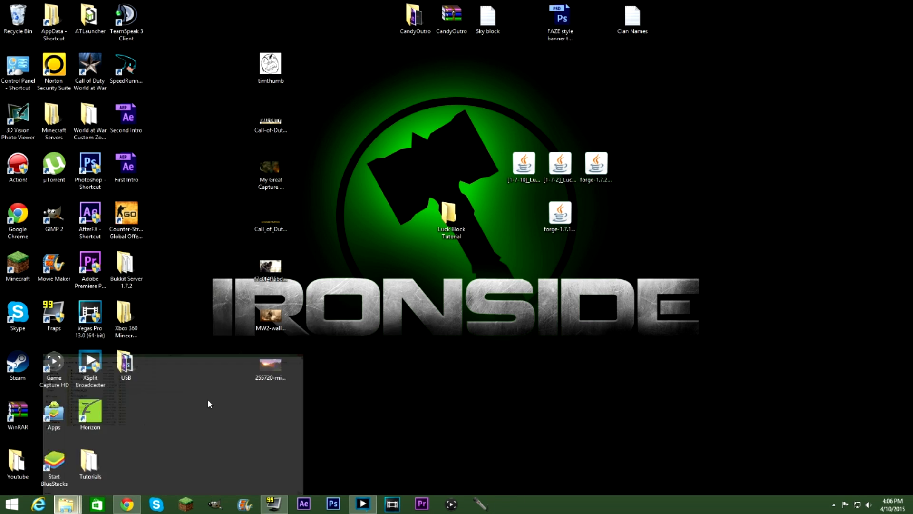
{"action": "left_click", "coordinate": [145, 191]}
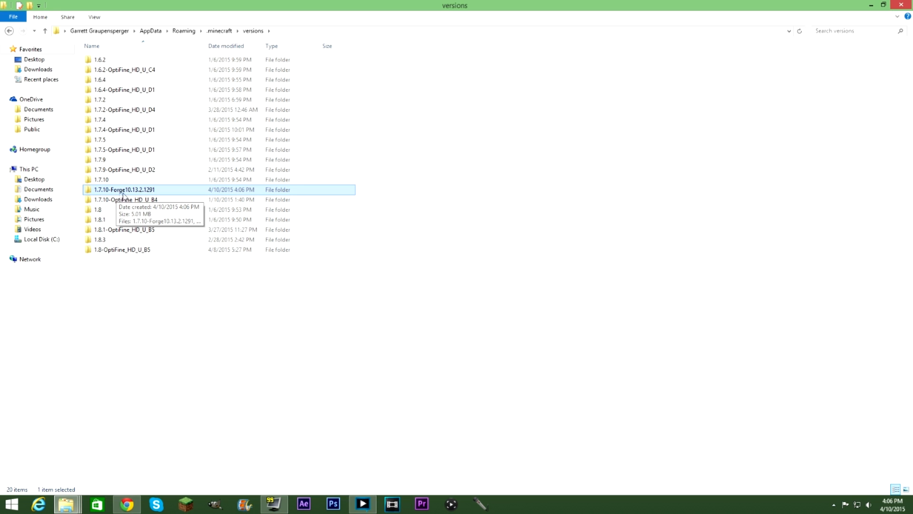
{"action": "double_click", "coordinate": [161, 191]}
{"action": "key", "text": "ctrl+a"}
{"action": "left_click", "coordinate": [211, 105]}
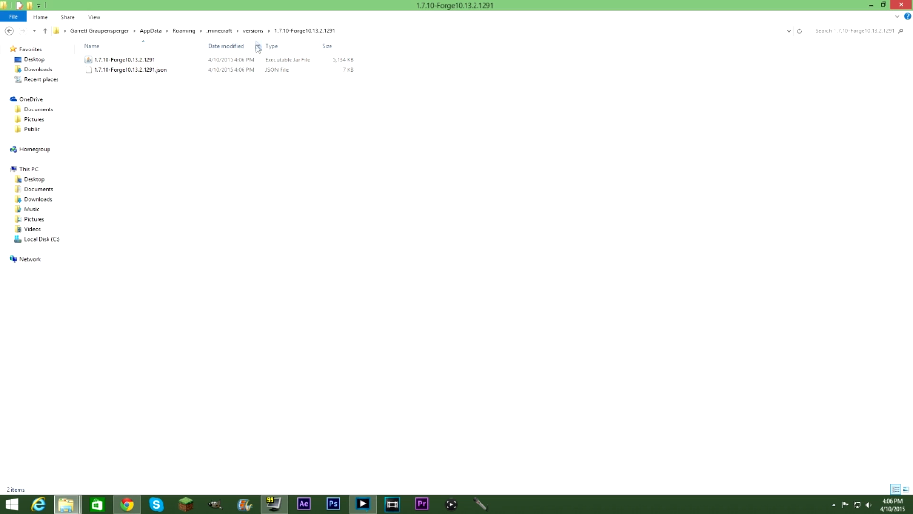
{"action": "left_click", "coordinate": [254, 31]}
Create a folder named "mods" in the .minecraft folder, look inside it and return to .minecraft.
{"action": "left_click", "coordinate": [217, 31]}
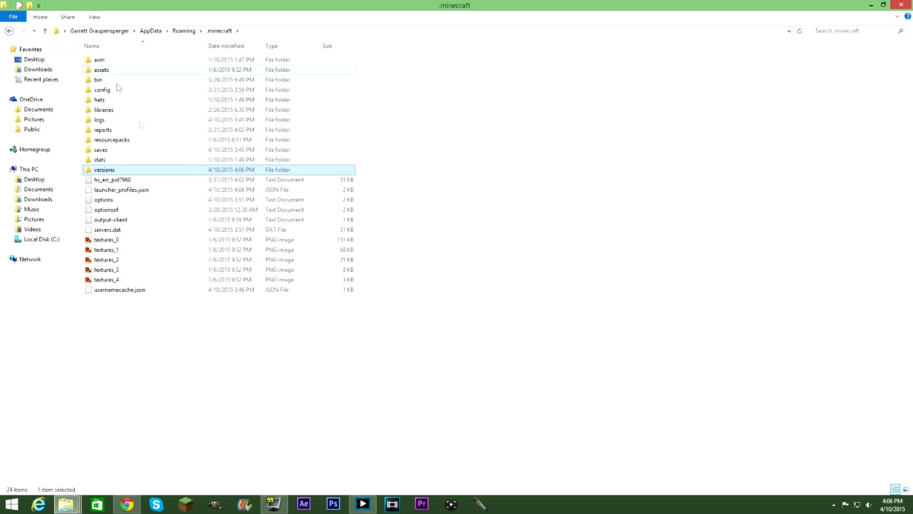
{"action": "right_click", "coordinate": [407, 137]}
{"action": "left_click", "coordinate": [400, 131]}
{"action": "right_click", "coordinate": [441, 139]}
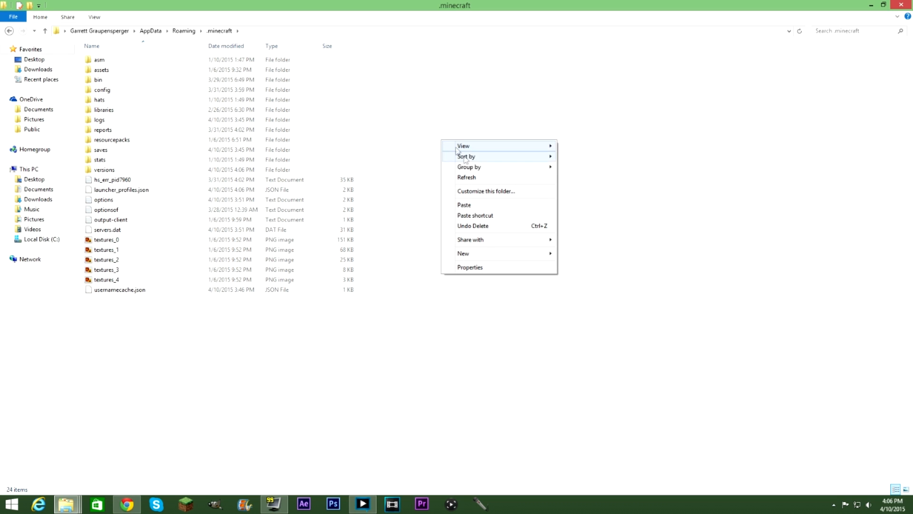
{"action": "mouse_move", "coordinate": [481, 259]}
{"action": "left_click", "coordinate": [577, 256]}
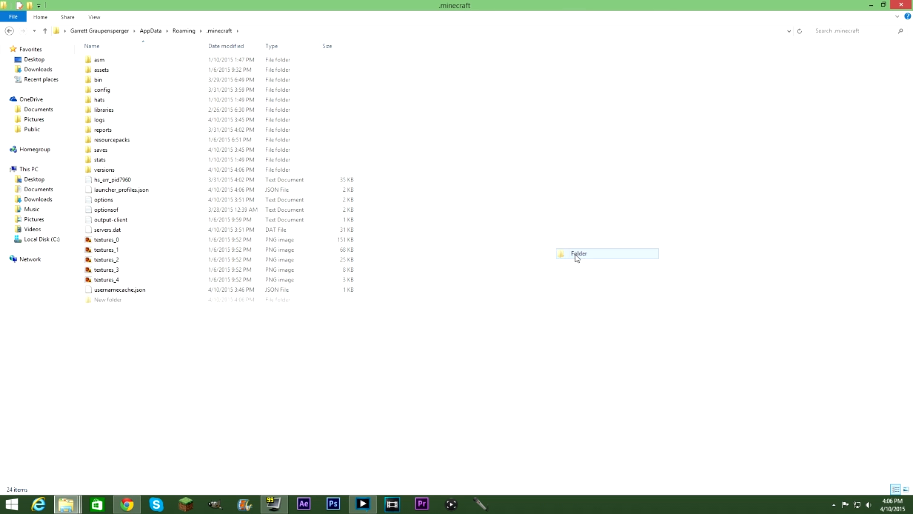
{"action": "type", "text": "mods"}
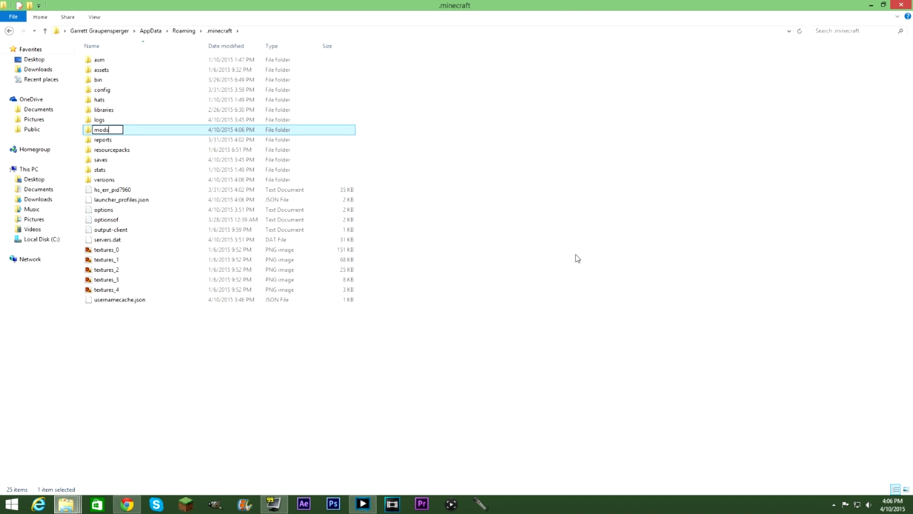
{"action": "key", "text": "Return"}
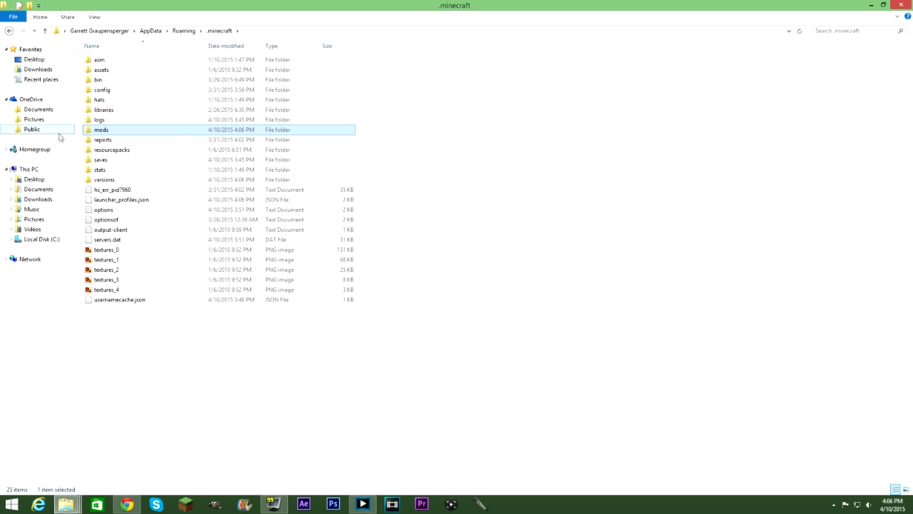
{"action": "double_click", "coordinate": [103, 134]}
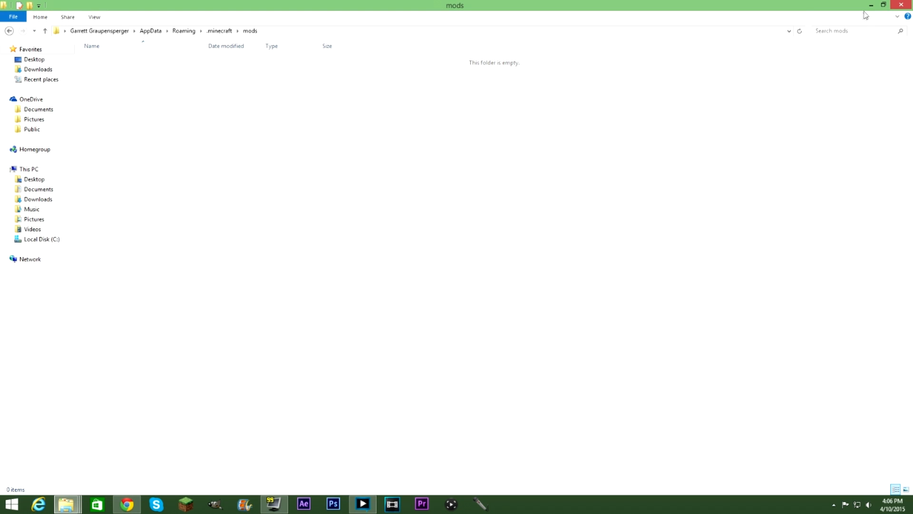
{"action": "left_click", "coordinate": [223, 32]}
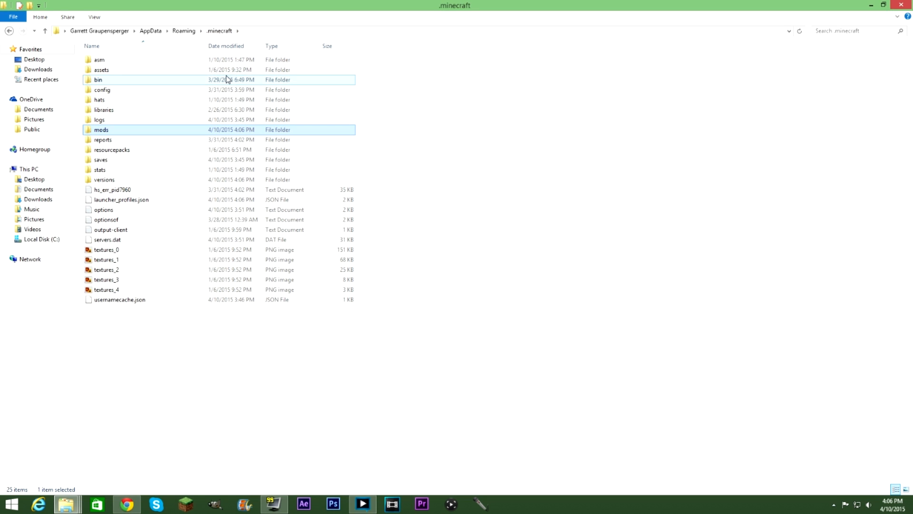
Copy the [1-7-10]_Lucky_Block_v5-1-0 file from the desktop into the mods folder of .minecraft, and minimize the folder window.
{"action": "double_click", "coordinate": [144, 130]}
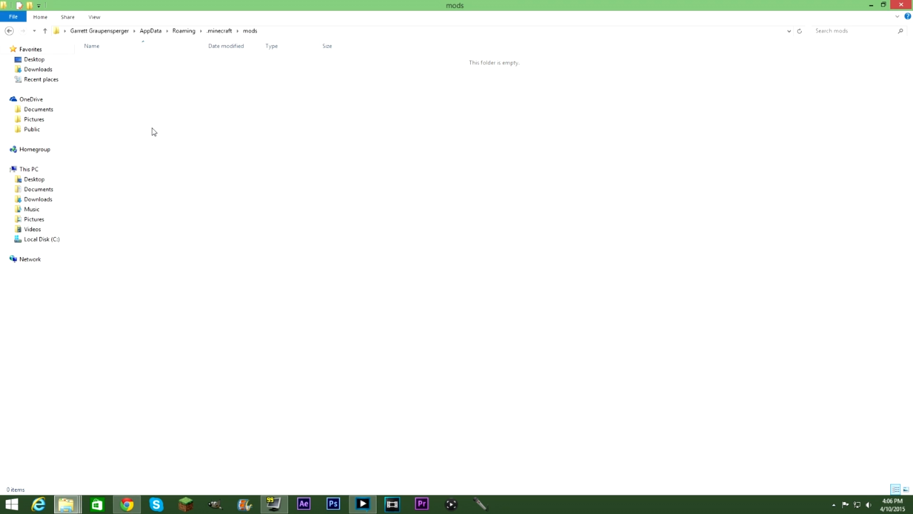
{"action": "left_click", "coordinate": [221, 31]}
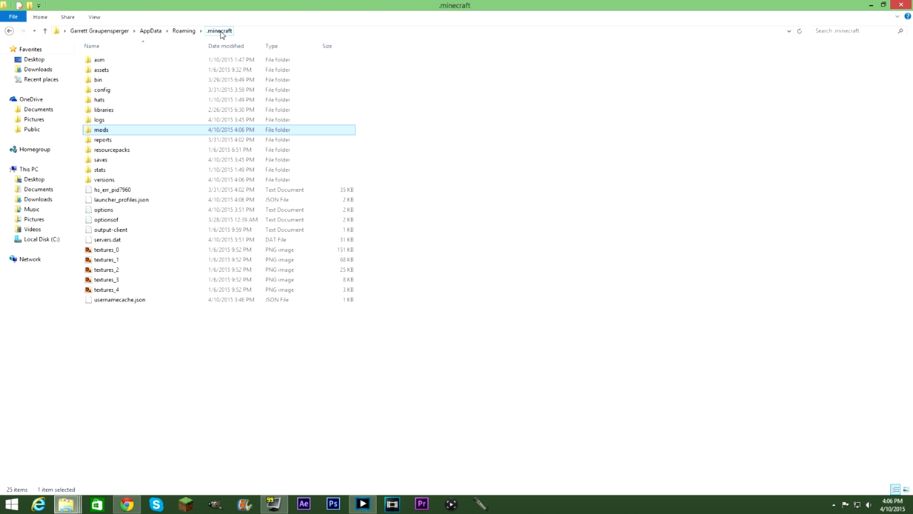
{"action": "left_click", "coordinate": [882, 5]}
{"action": "left_click", "coordinate": [523, 166]}
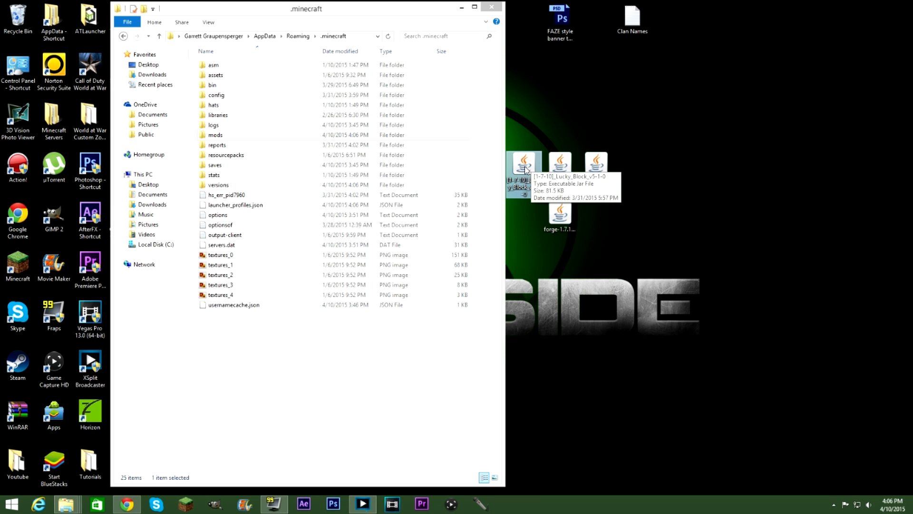
{"action": "right_click", "coordinate": [524, 167]}
{"action": "left_click", "coordinate": [560, 285]}
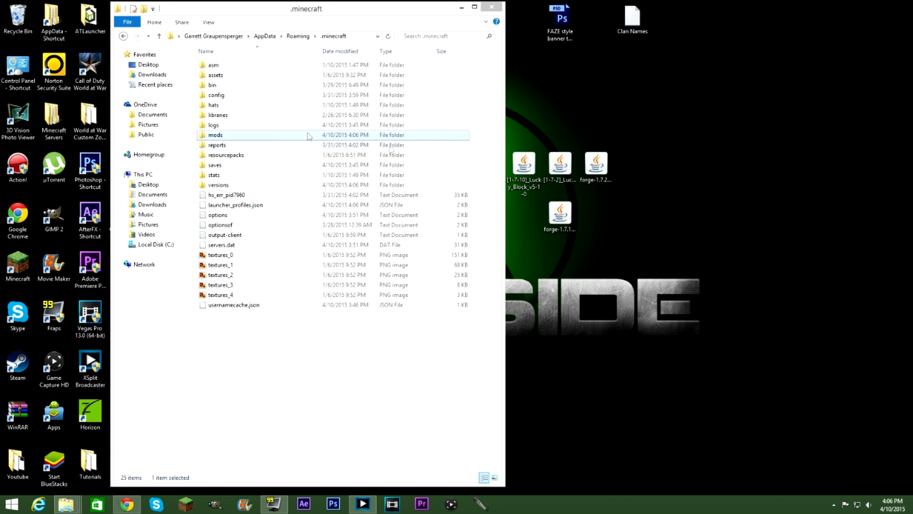
{"action": "double_click", "coordinate": [250, 137]}
{"action": "right_click", "coordinate": [251, 142]}
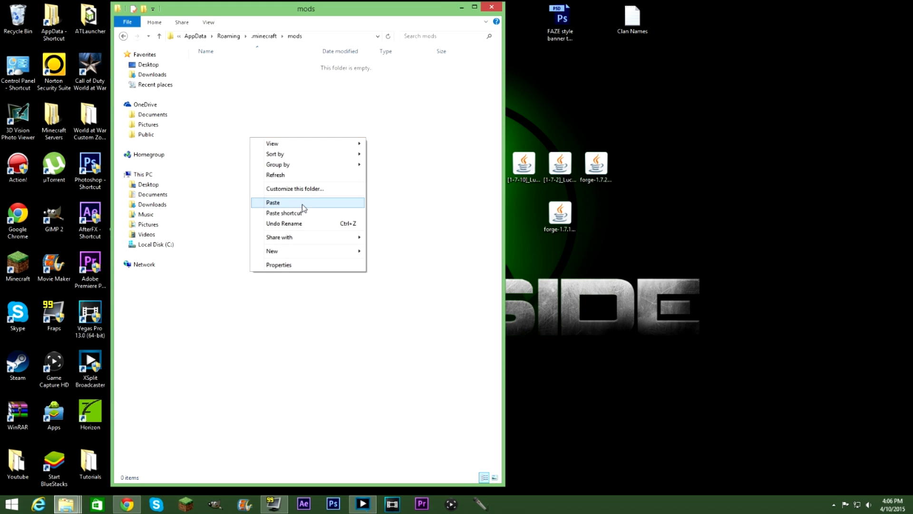
{"action": "left_click", "coordinate": [285, 203]}
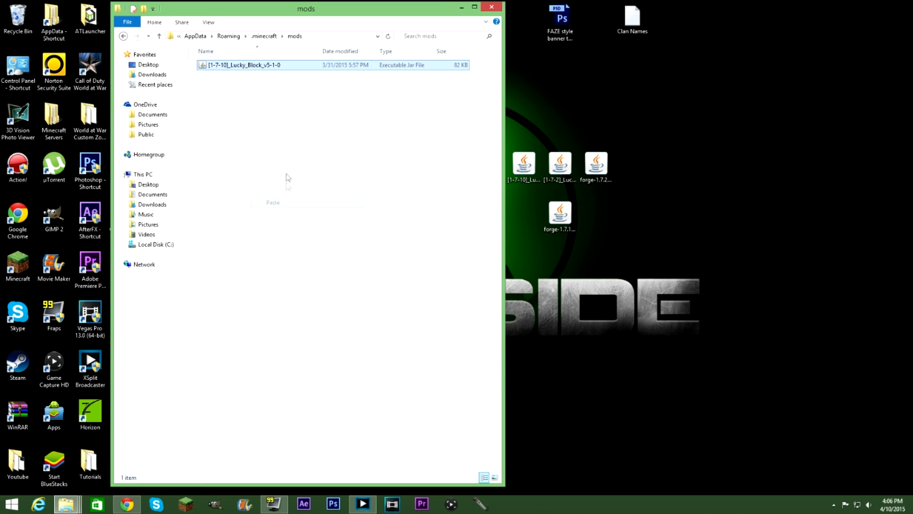
{"action": "left_click", "coordinate": [262, 37]}
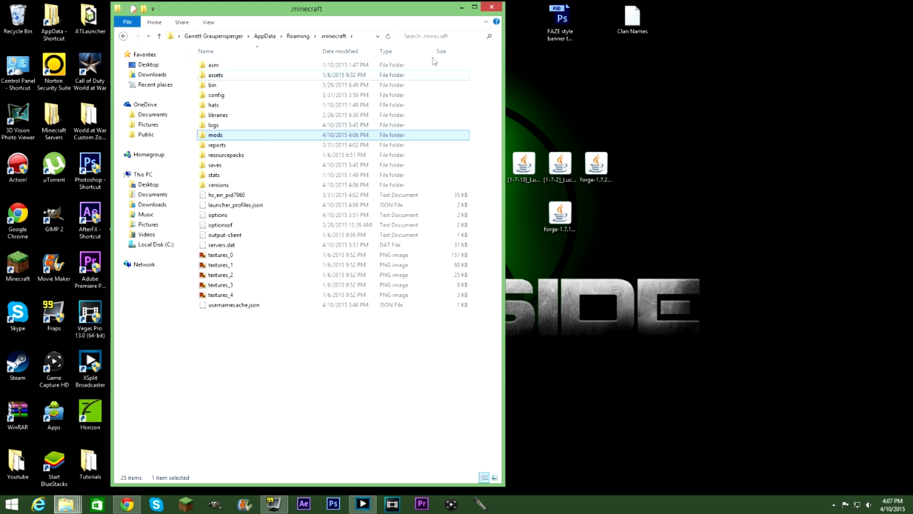
{"action": "left_click", "coordinate": [462, 8]}
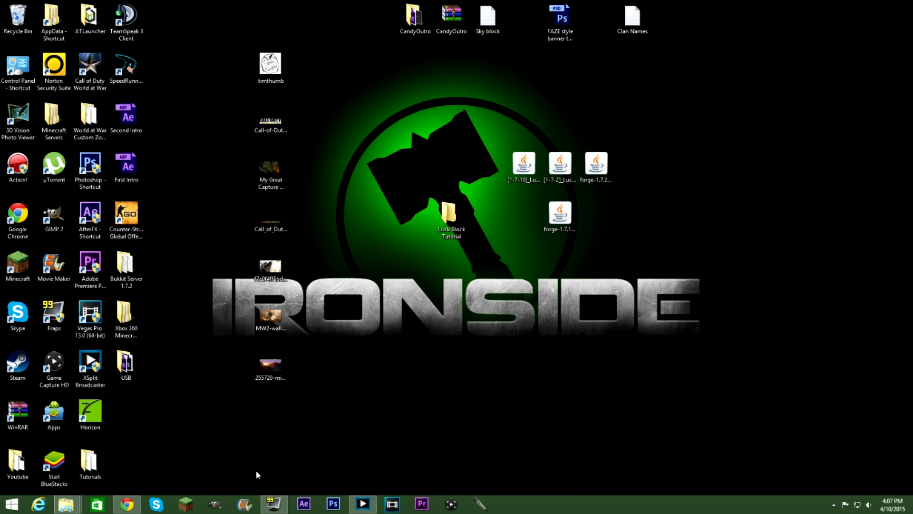
Open the Minecraft launcher, set the profile's version to release 1.7.10-Forge10.13.2.1291, save the profile and start the game.
{"action": "left_click", "coordinate": [186, 507]}
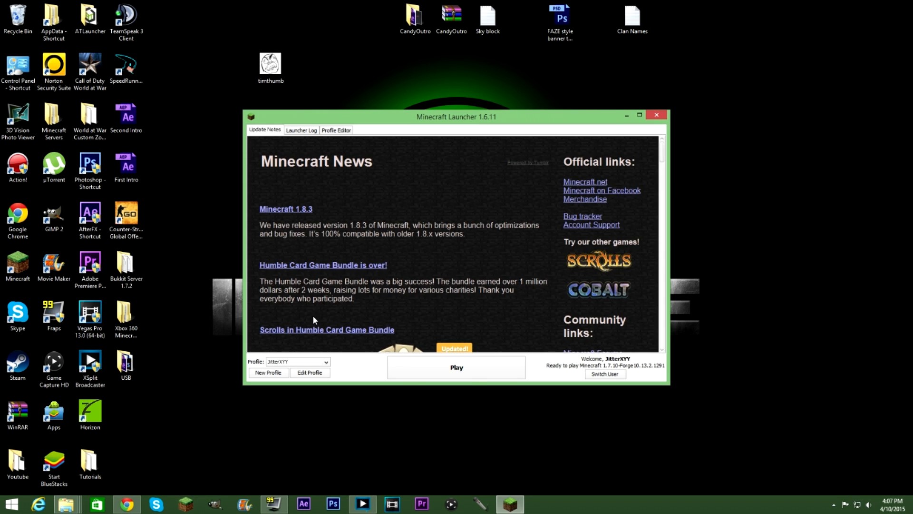
{"action": "left_click", "coordinate": [322, 378]}
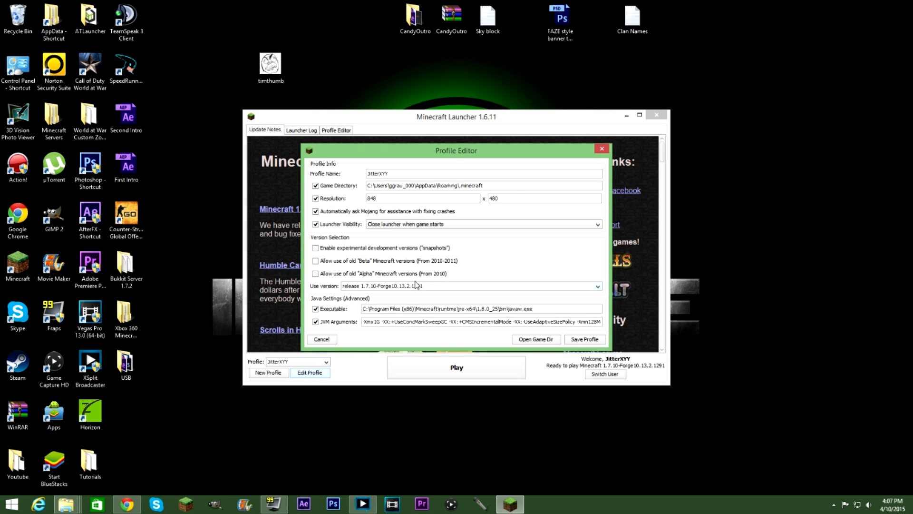
{"action": "left_click", "coordinate": [415, 285]}
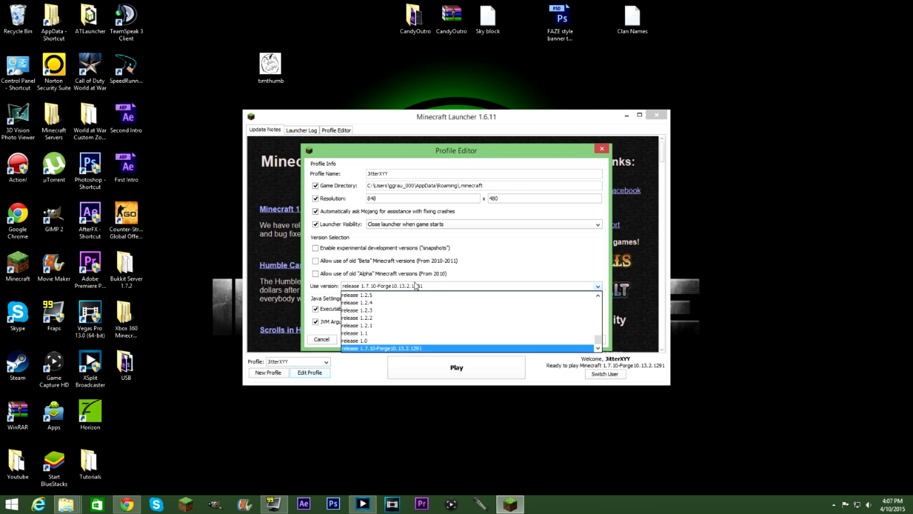
{"action": "left_click", "coordinate": [394, 350]}
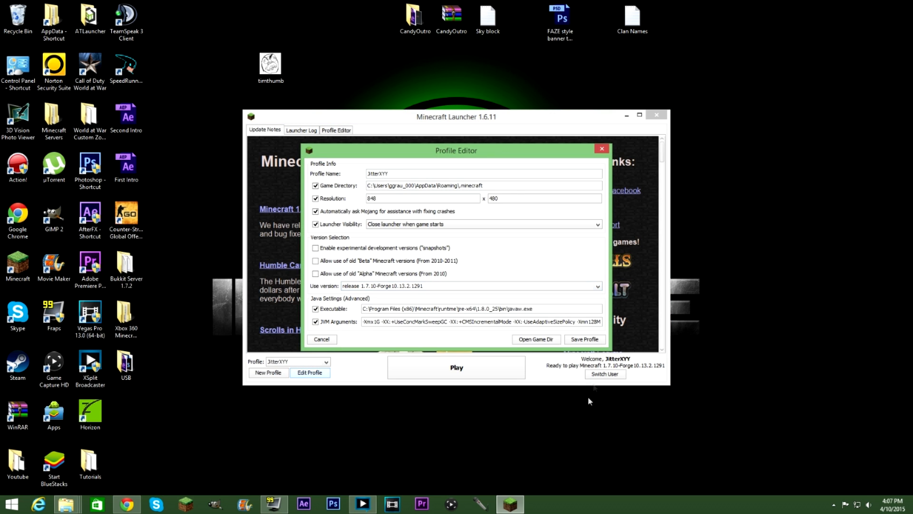
{"action": "left_click", "coordinate": [579, 343]}
{"action": "left_click", "coordinate": [424, 366]}
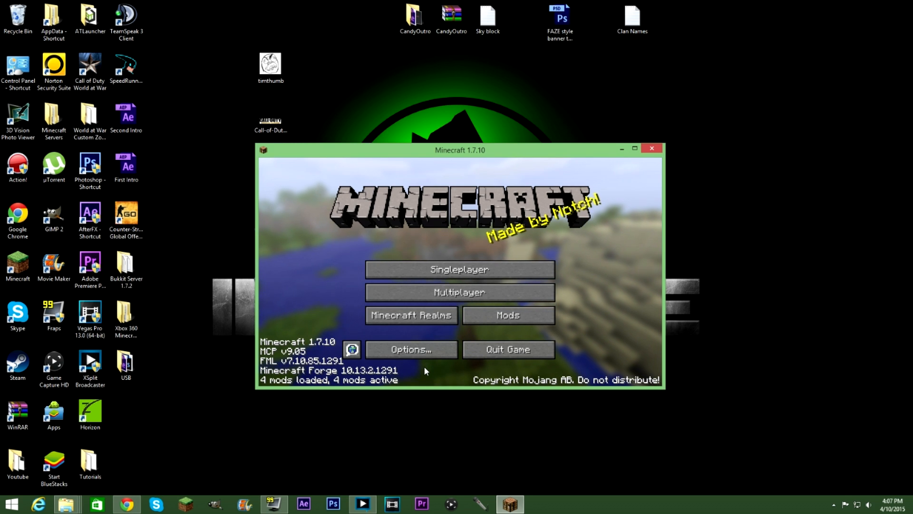
Maximize the game and inspect the Minecraft Coder Pack, Forge Mod Loader, Minecraft Forge and Lucky Block entries in the mod list.
{"action": "left_click", "coordinate": [635, 148]}
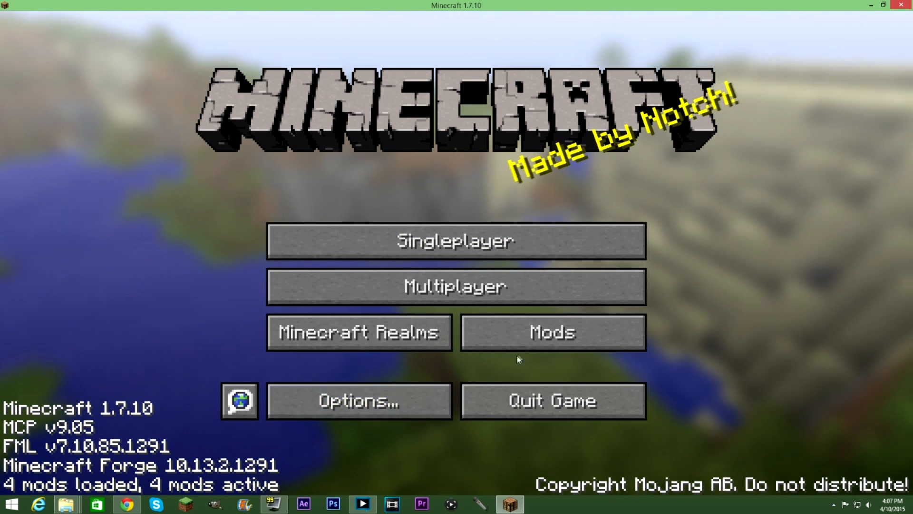
{"action": "left_click", "coordinate": [532, 320]}
{"action": "left_click", "coordinate": [103, 129]}
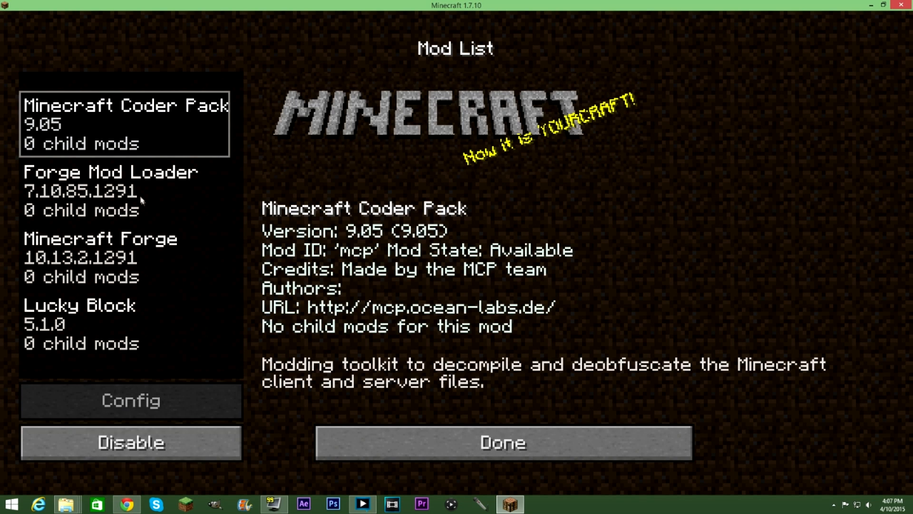
{"action": "left_click", "coordinate": [138, 202]}
{"action": "left_click", "coordinate": [138, 277]}
{"action": "left_click", "coordinate": [58, 332]}
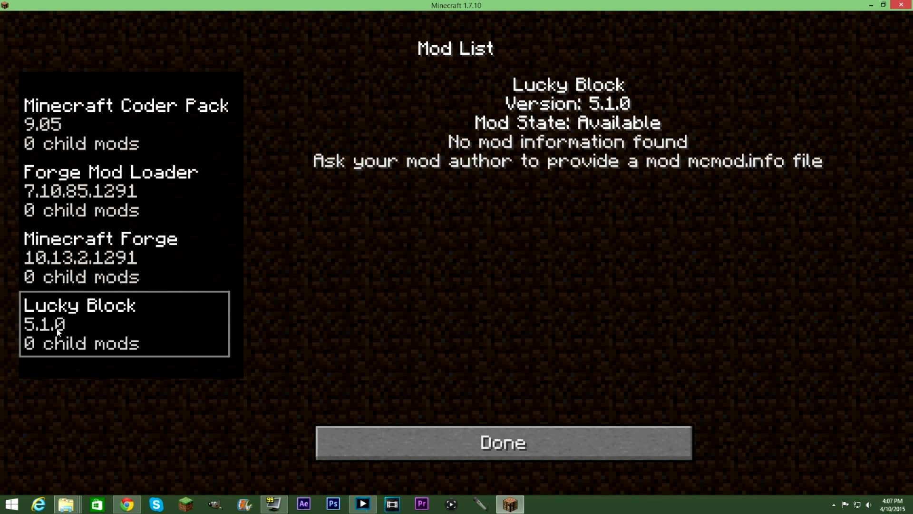
{"action": "left_click", "coordinate": [433, 454]}
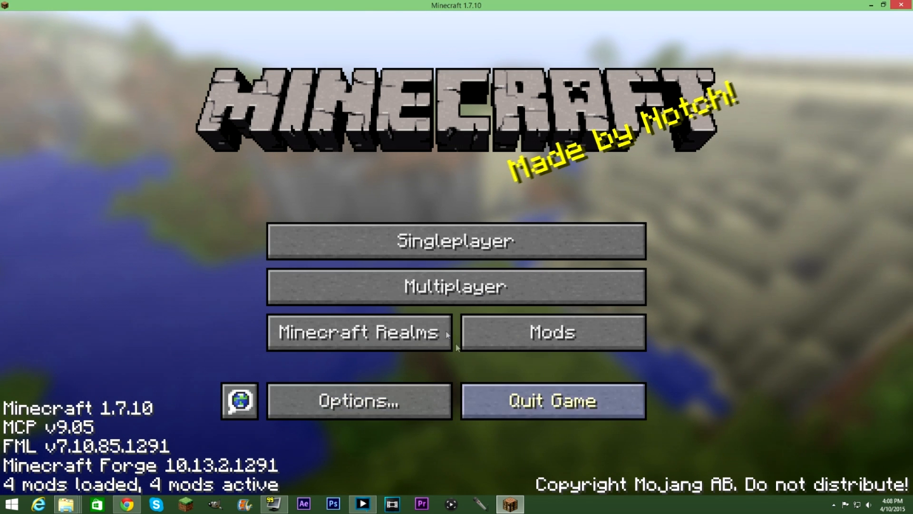
Create a new singleplayer world named New World in Creative game mode.
{"action": "left_click", "coordinate": [445, 238]}
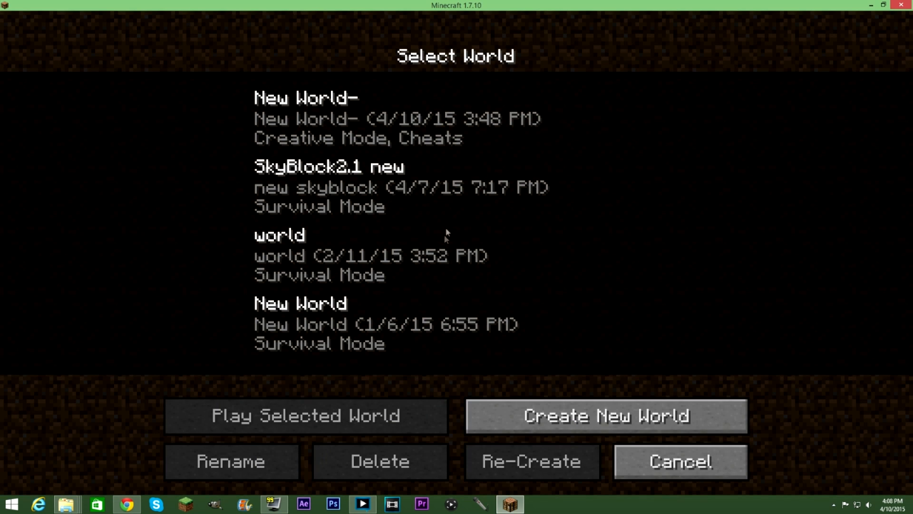
{"action": "left_click", "coordinate": [594, 417]}
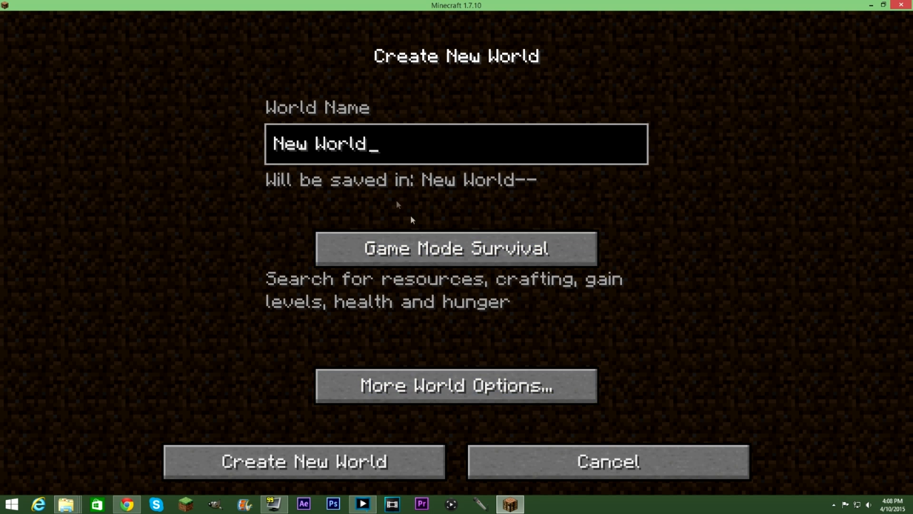
{"action": "left_click", "coordinate": [490, 261]}
{"action": "left_click", "coordinate": [490, 261]}
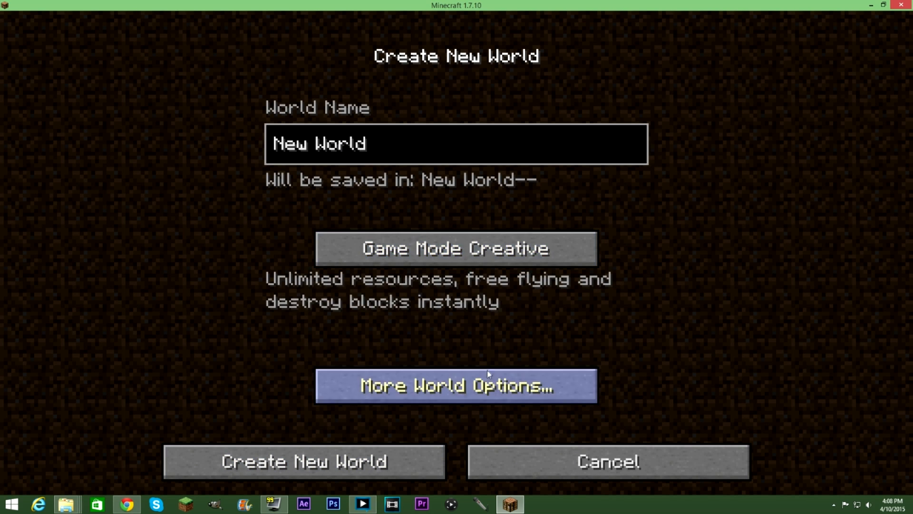
{"action": "left_click", "coordinate": [487, 376]}
{"action": "left_click", "coordinate": [447, 384]}
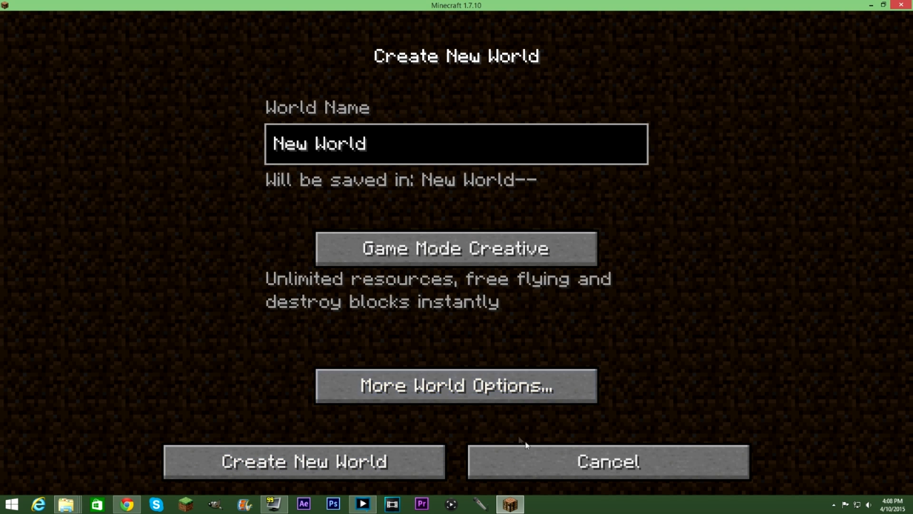
{"action": "left_click", "coordinate": [333, 459]}
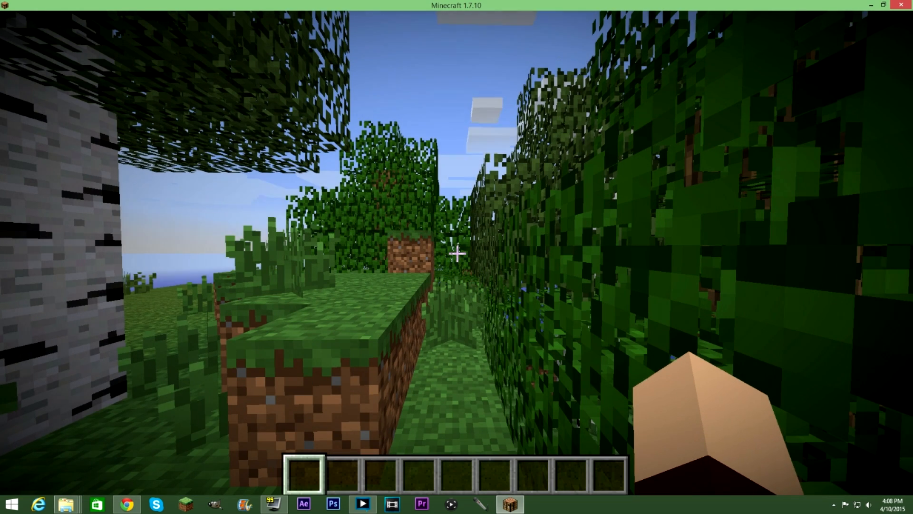
Walk from the spawn point between the trees out onto the open grassland.
{"action": "key", "text": "w"}
{"action": "key", "text": "w"}
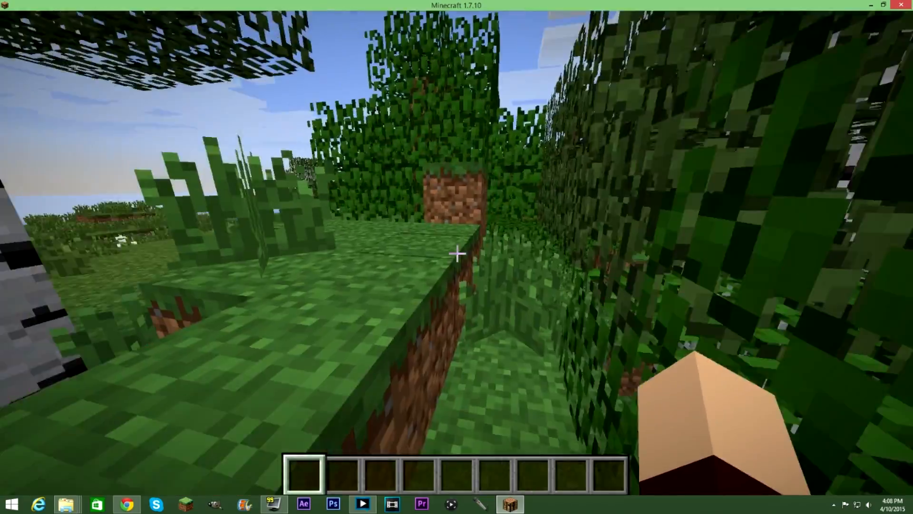
{"action": "key", "text": "w"}
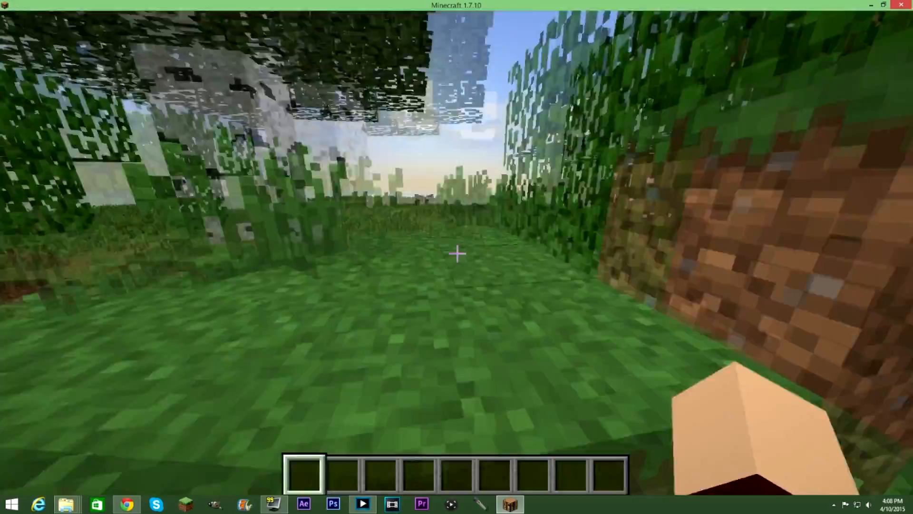
{"action": "key", "text": "w"}
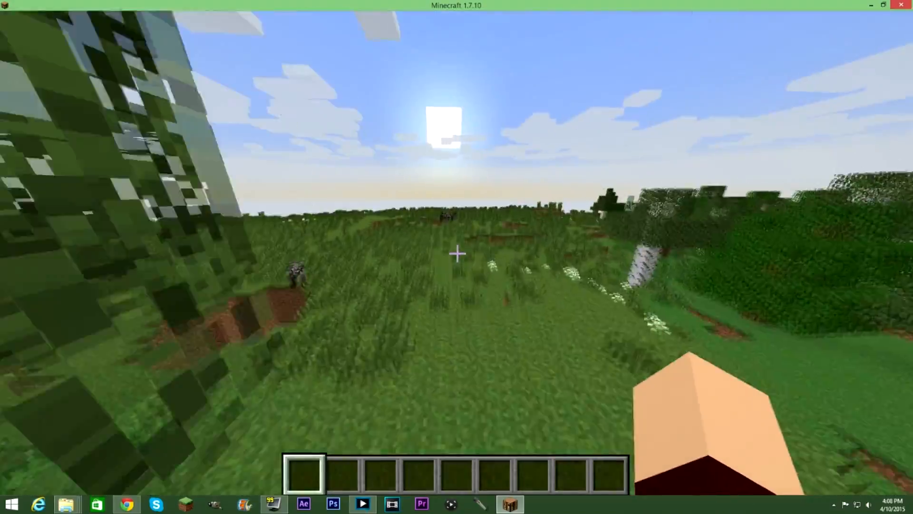
{"action": "key", "text": "w"}
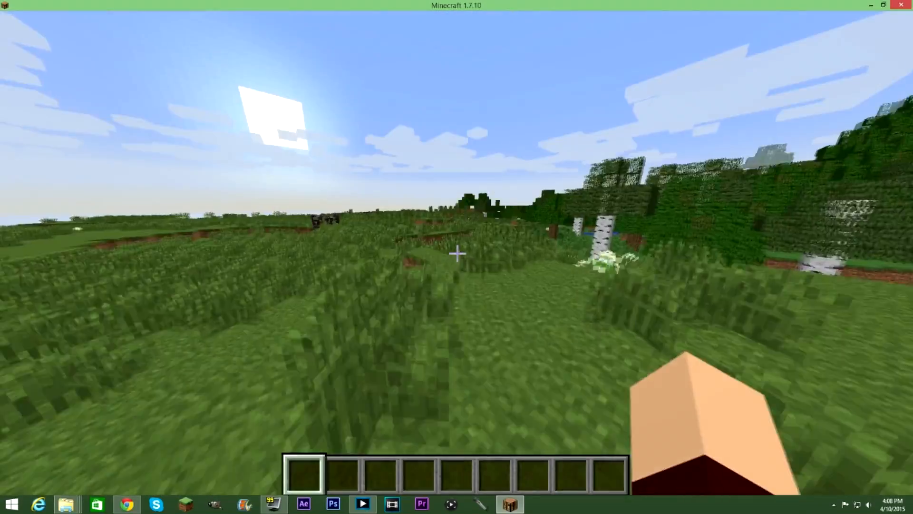
Put the Lucky Block, Very Lucky Block and Unlucky Block from the Building Blocks inventory into the first three hotbar slots.
{"action": "key", "text": "e"}
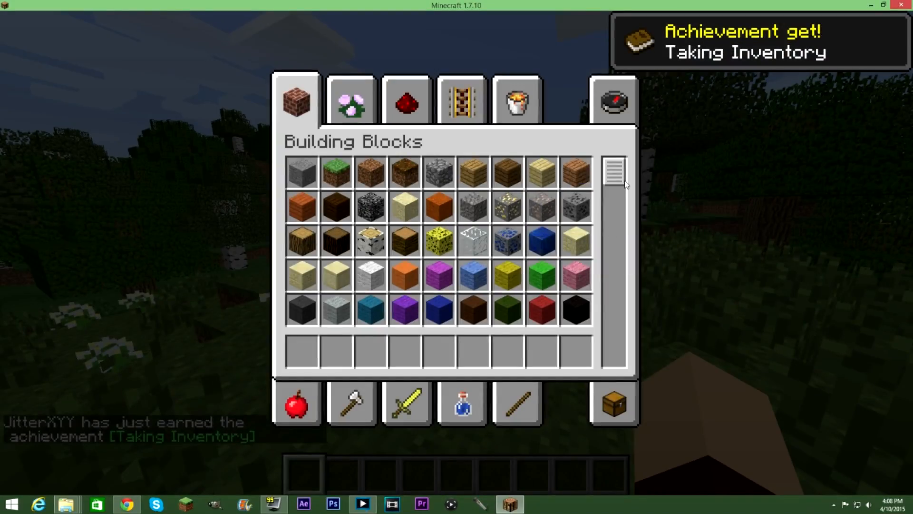
{"action": "scroll", "coordinate": [649, 209], "scroll_direction": "down", "scroll_amount": 10}
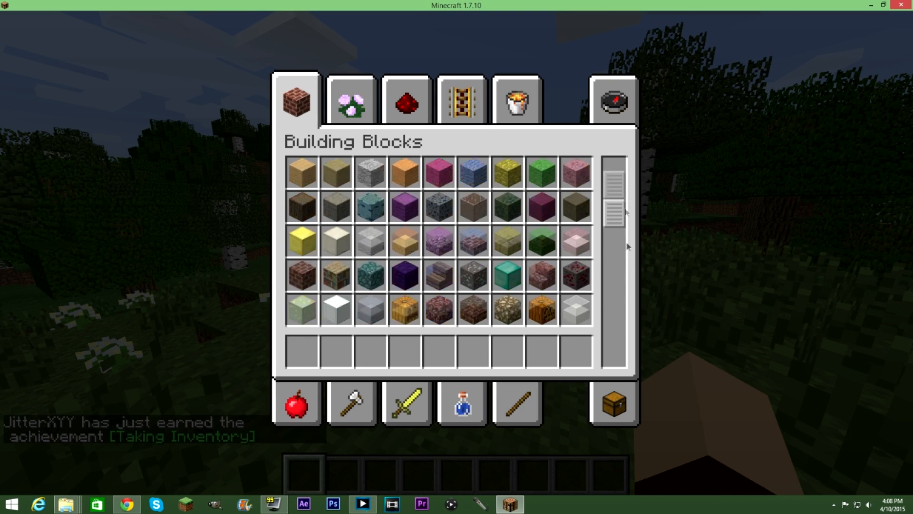
{"action": "left_click", "coordinate": [380, 271]}
{"action": "left_click", "coordinate": [302, 351]}
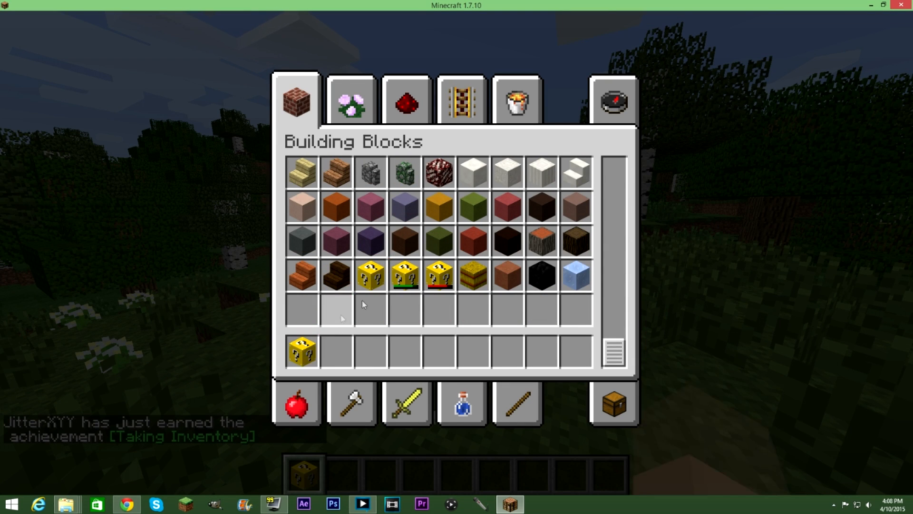
{"action": "left_click", "coordinate": [405, 274]}
{"action": "left_click", "coordinate": [340, 351]}
{"action": "left_click", "coordinate": [439, 275]}
{"action": "left_click", "coordinate": [371, 351]}
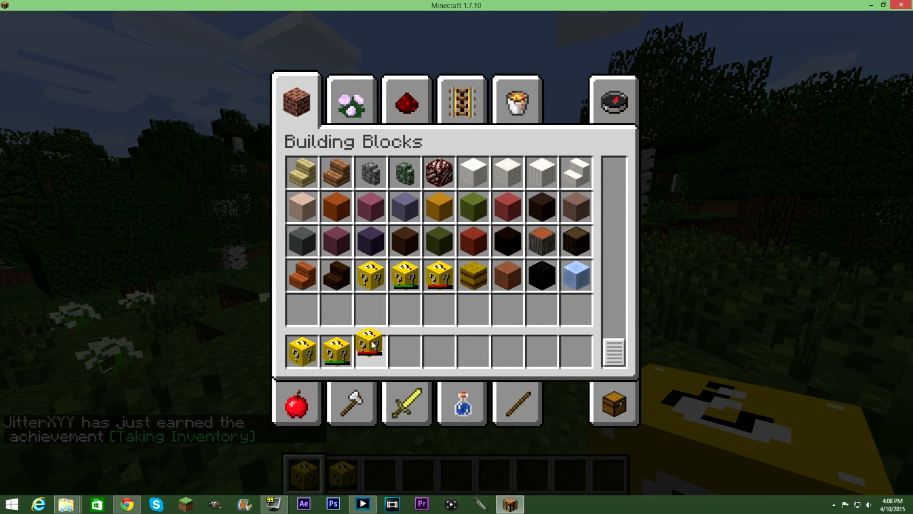
{"action": "key", "text": "e"}
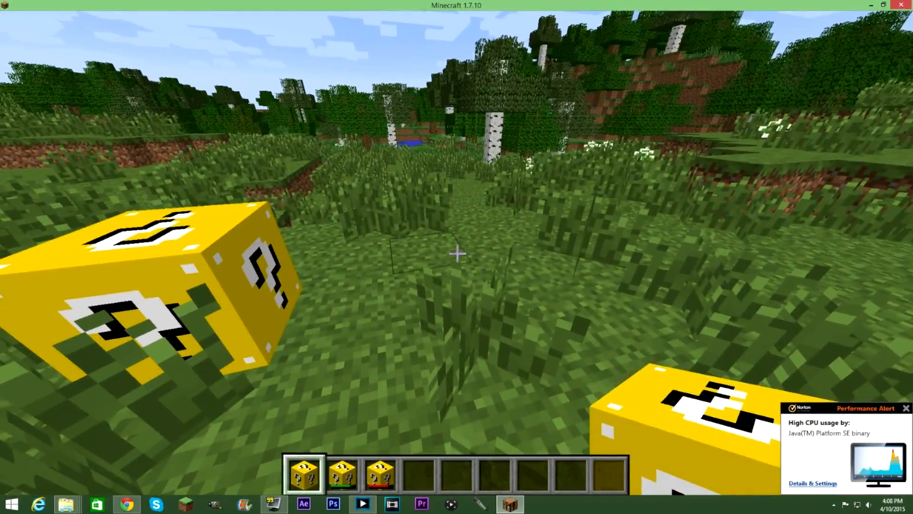
Place the Very Lucky Block and the Unlucky Block on the grass near the Lucky Block.
{"action": "scroll", "coordinate": [457, 254], "scroll_direction": "down", "scroll_amount": 1}
{"action": "right_click", "coordinate": [457, 254]}
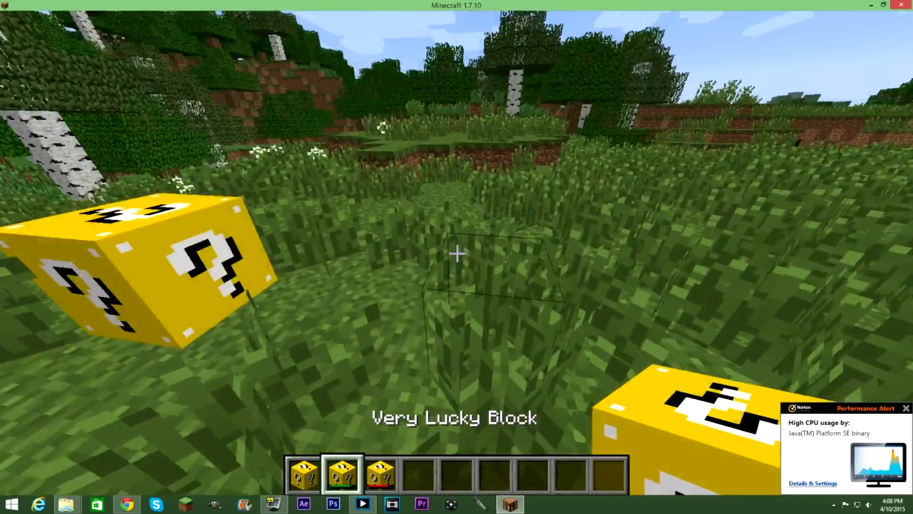
{"action": "scroll", "coordinate": [457, 254], "scroll_direction": "down", "scroll_amount": 1}
{"action": "right_click", "coordinate": [457, 253]}
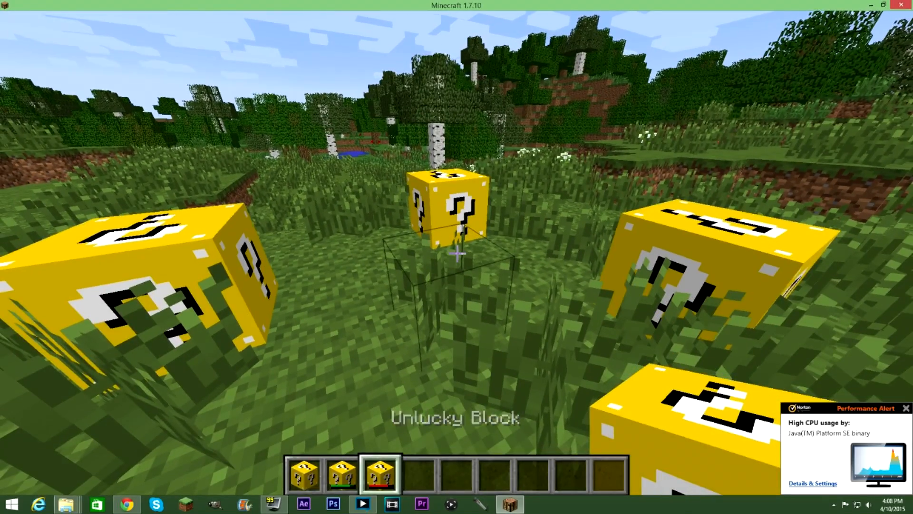
Select an empty hotbar slot and switch to survival mode with the command /gamemode survival.
{"action": "scroll", "coordinate": [457, 253], "scroll_direction": "down", "scroll_amount": 1}
{"action": "key", "text": "slash"}
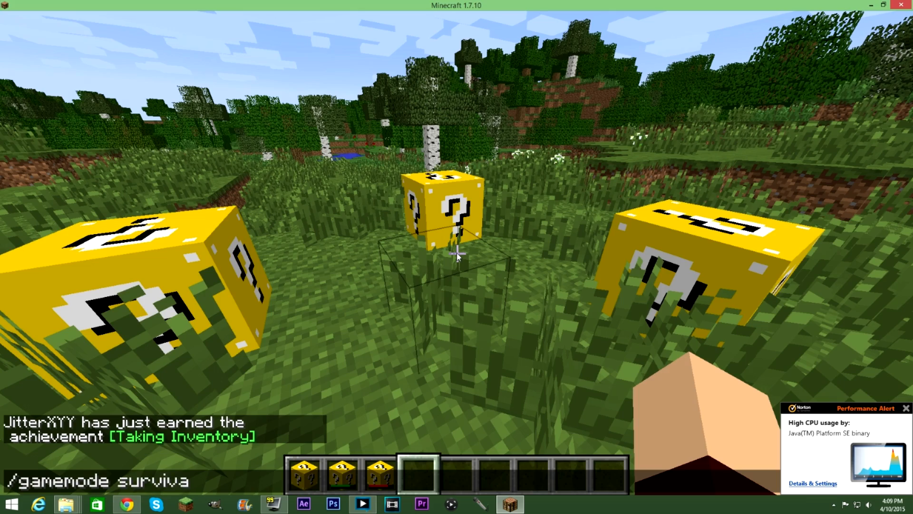
{"action": "type", "text": "l"}
{"action": "key", "text": "Return"}
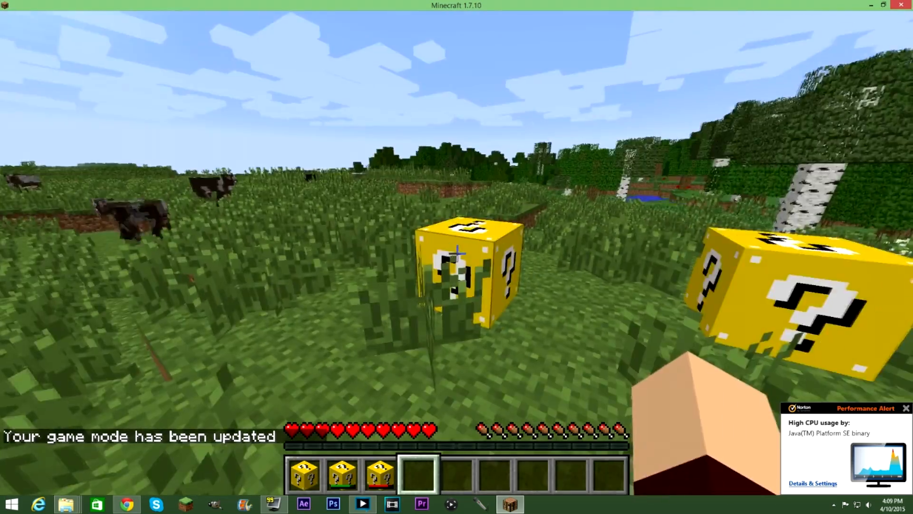
Break two of the lucky blocks placed on the grass and collect the items they drop.
{"action": "left_click", "coordinate": [457, 253]}
{"action": "key", "text": "w"}
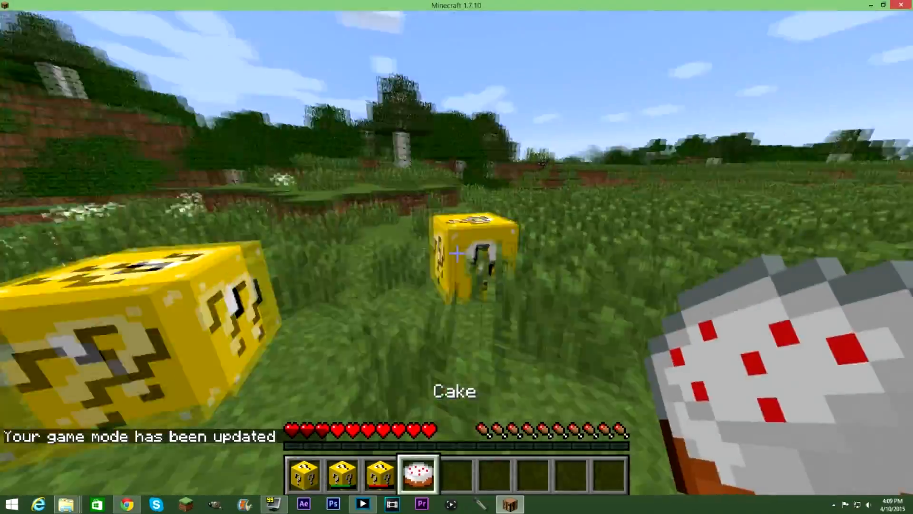
{"action": "left_click", "coordinate": [457, 254]}
{"action": "key", "text": "w"}
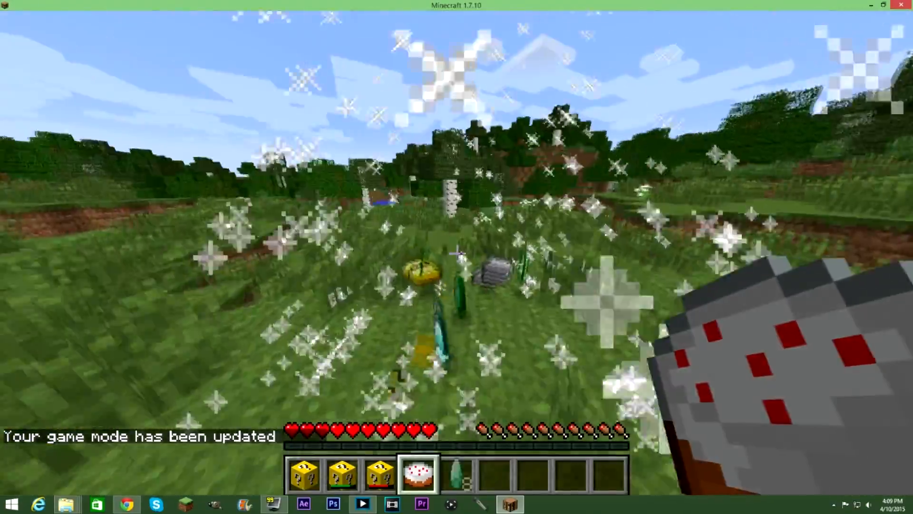
Try to turn on tile drops with the command /gamerule tile drops tru.
{"action": "type", "text": "/game"}
{"action": "type", "text": "ru9"}
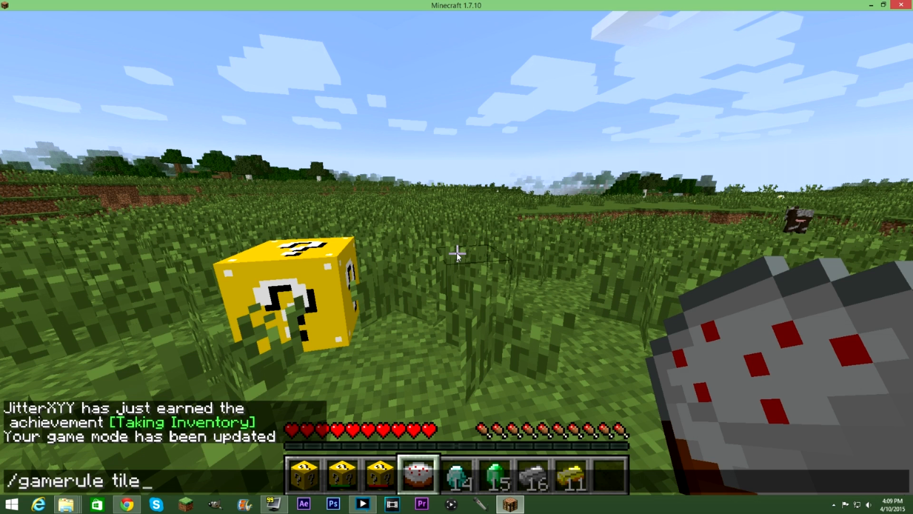
{"action": "type", "text": "e tile drp"}
{"action": "key", "text": "BackSpace"}
{"action": "type", "text": "ops tru"}
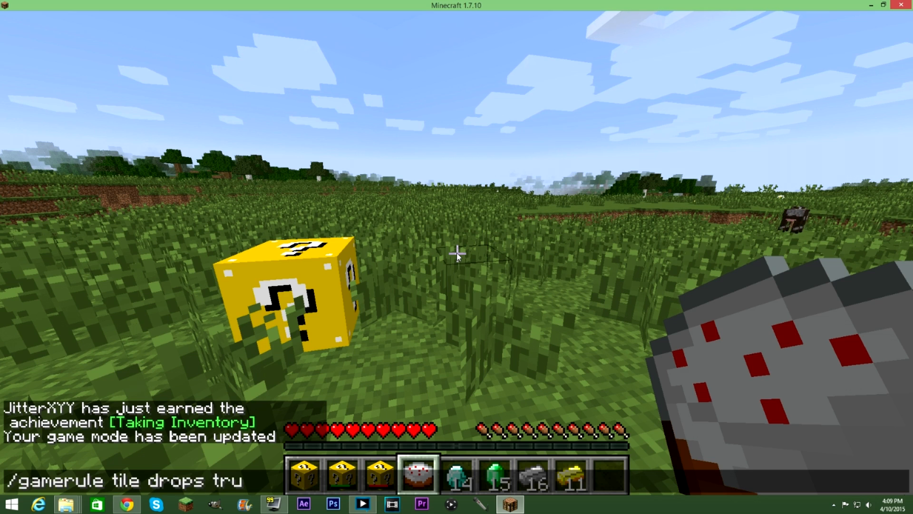
{"action": "key", "text": "Return"}
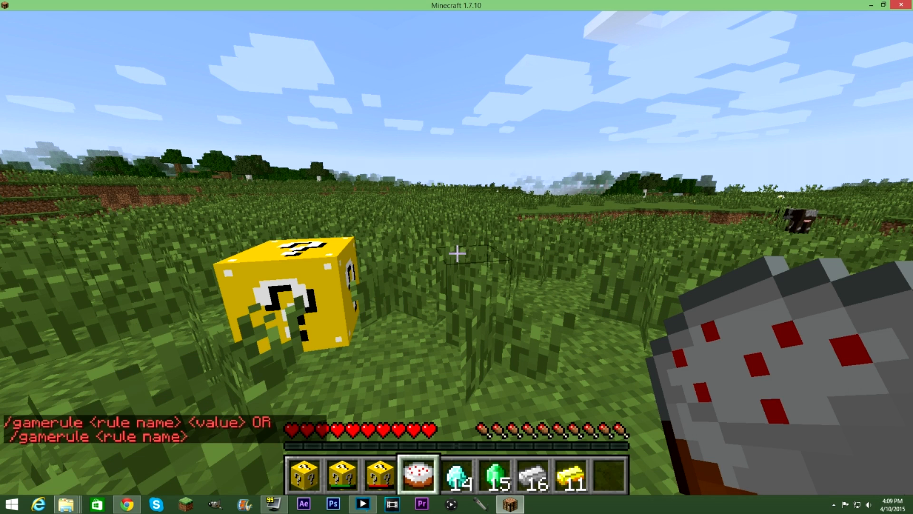
Try the command /gamerule tiledrop true and walk up to the remaining lucky block.
{"action": "key", "text": "slash"}
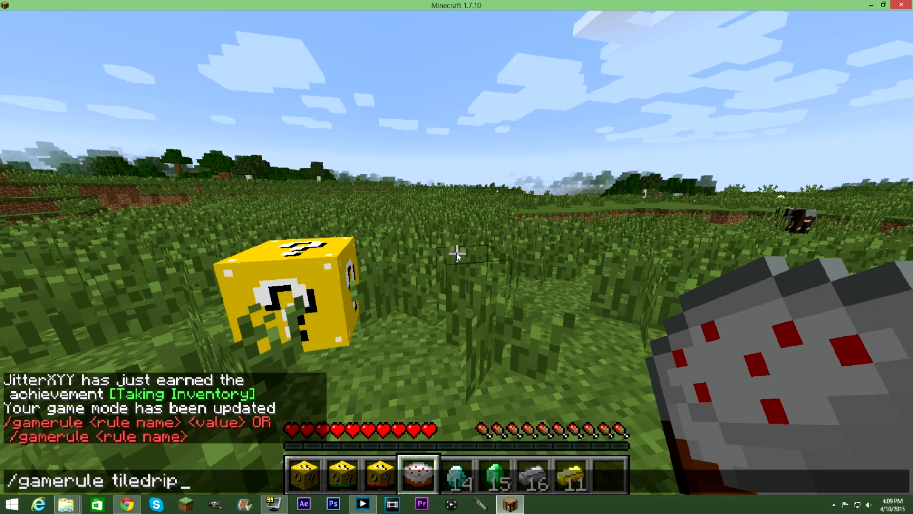
{"action": "type", "text": "op"}
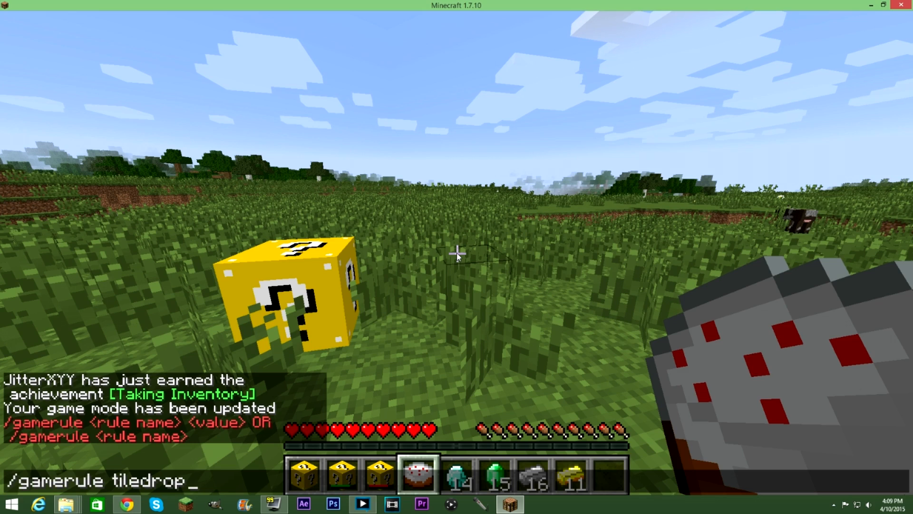
{"action": "type", "text": " true"}
{"action": "key", "text": "Return"}
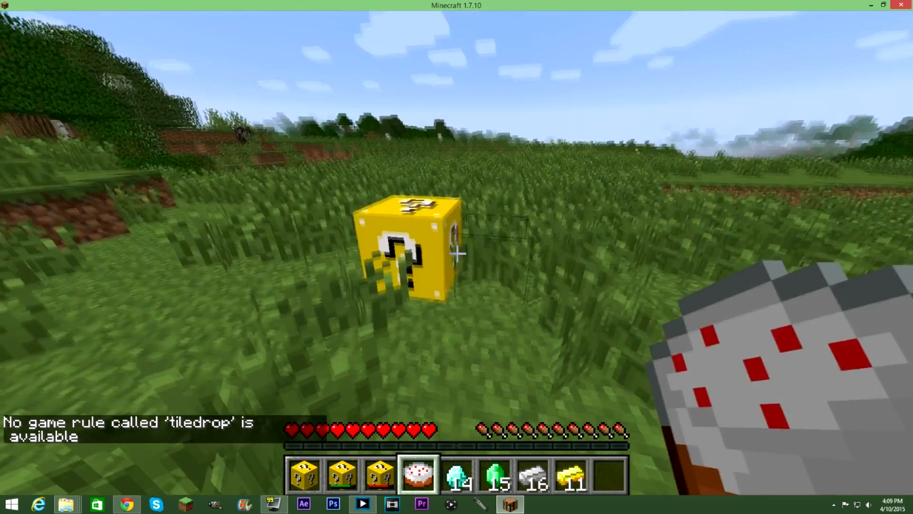
{"action": "key", "text": "w"}
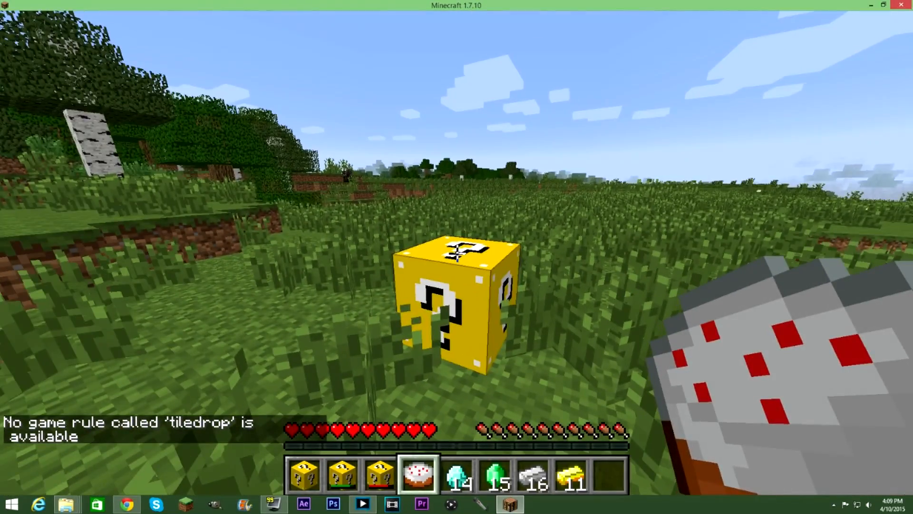
Try to keep the inventory on death with the command /gamerule keepinventory true, then recall the command and submit it again.
{"action": "key", "text": "slash"}
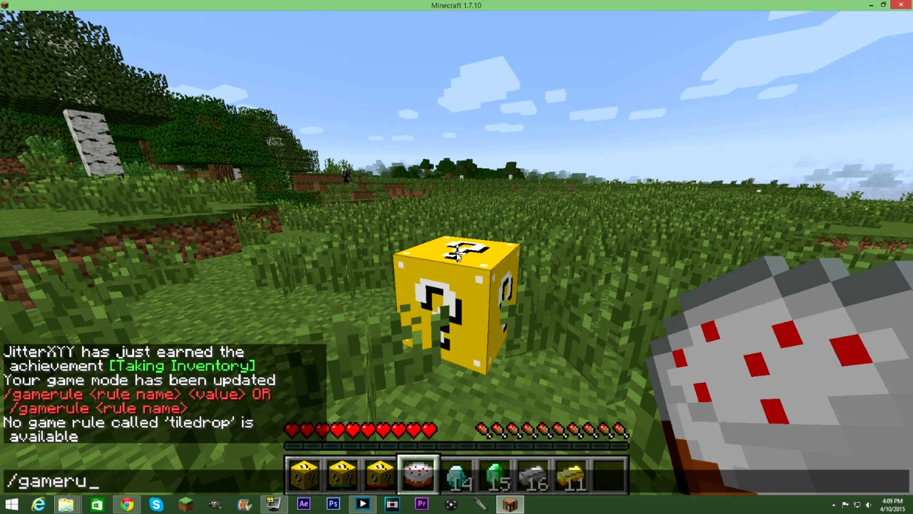
{"action": "type", "text": "gamerule keep"}
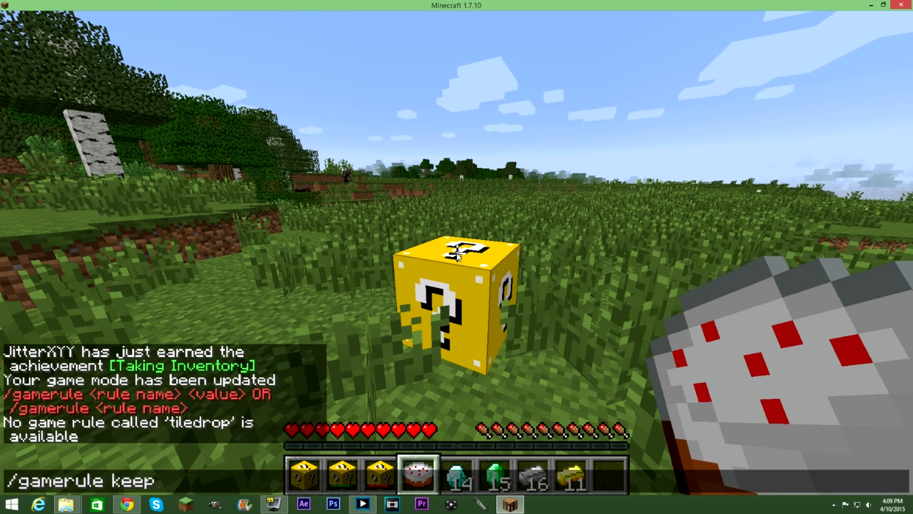
{"action": "type", "text": "invento"}
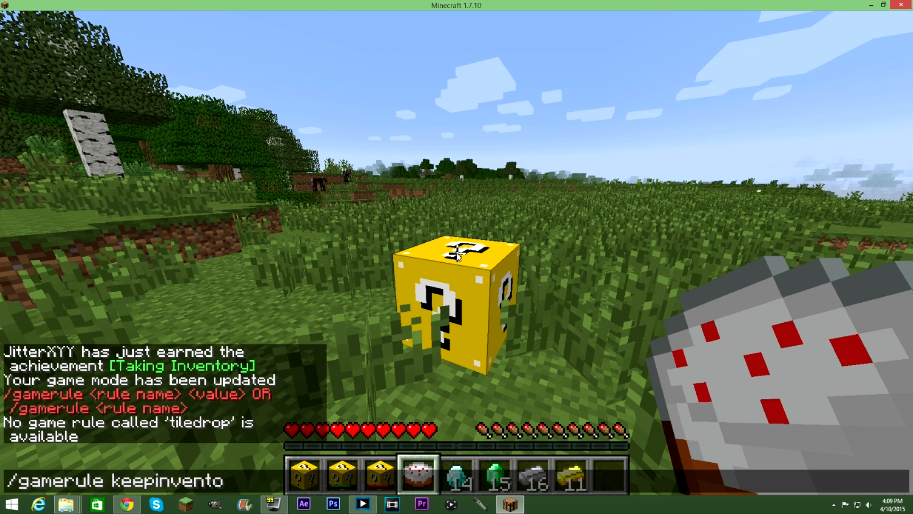
{"action": "type", "text": "ry true"}
{"action": "key", "text": "Return"}
{"action": "key", "text": "slash"}
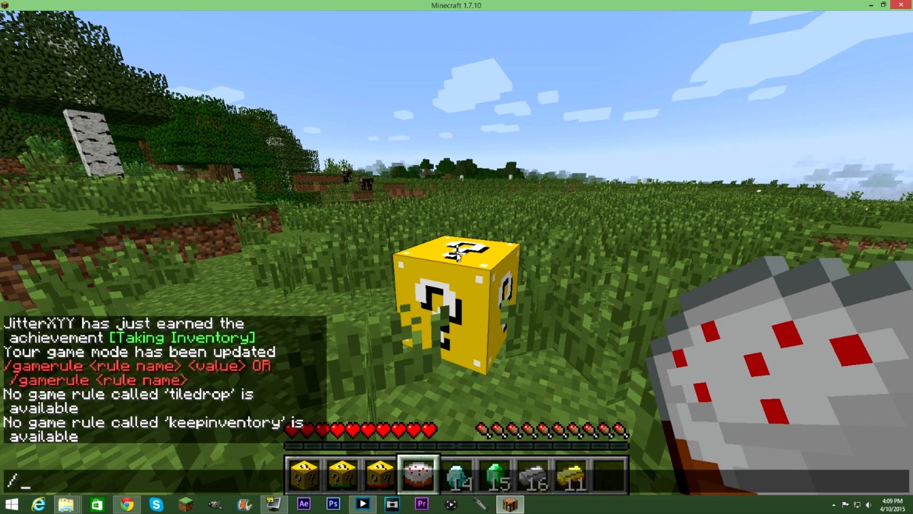
{"action": "key", "text": "Up"}
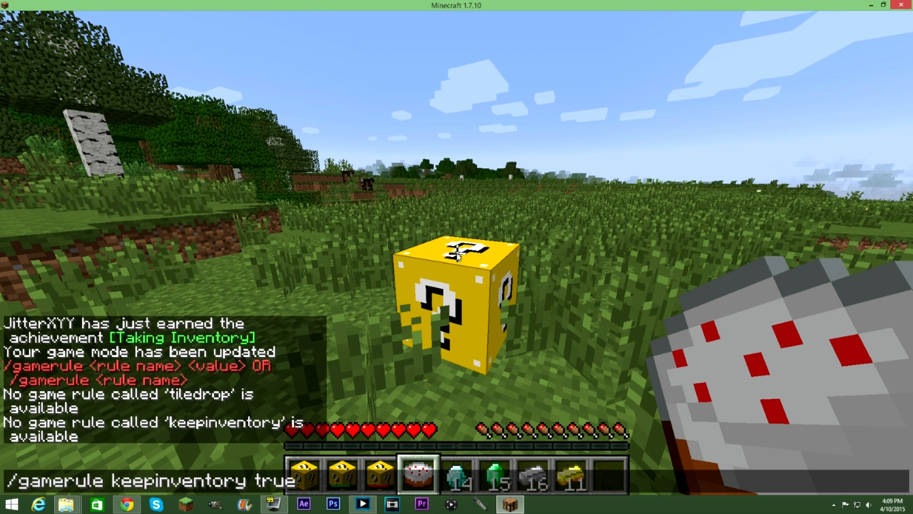
{"action": "key", "text": "Return"}
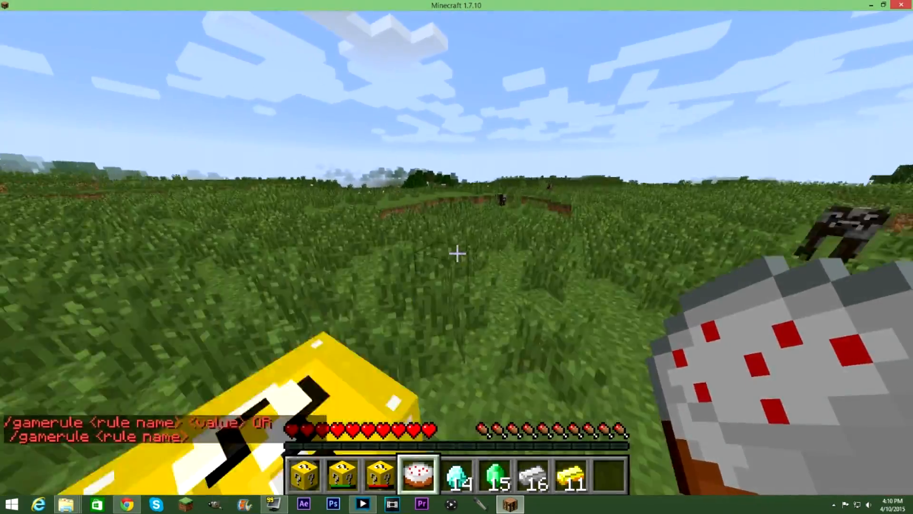
Break the remaining lucky block and attack the tower of stacked pigs it spawns.
{"action": "key", "text": "w"}
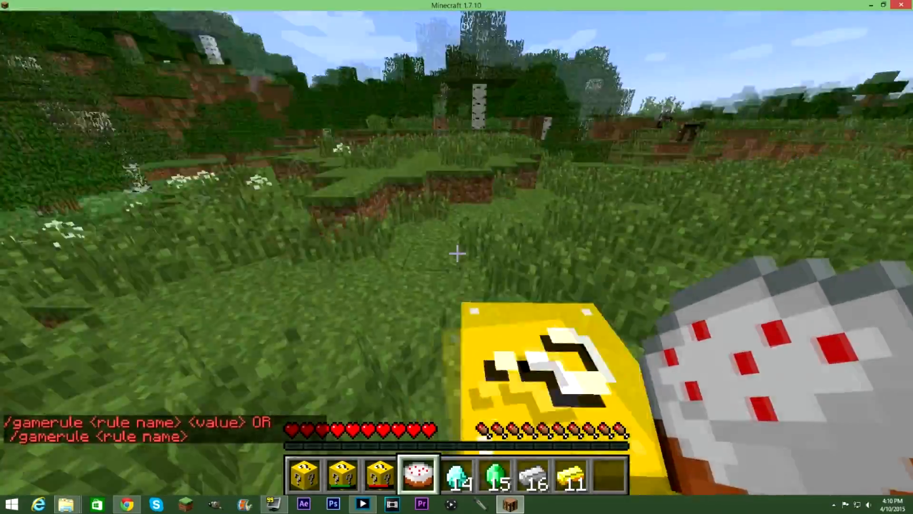
{"action": "key", "text": "s"}
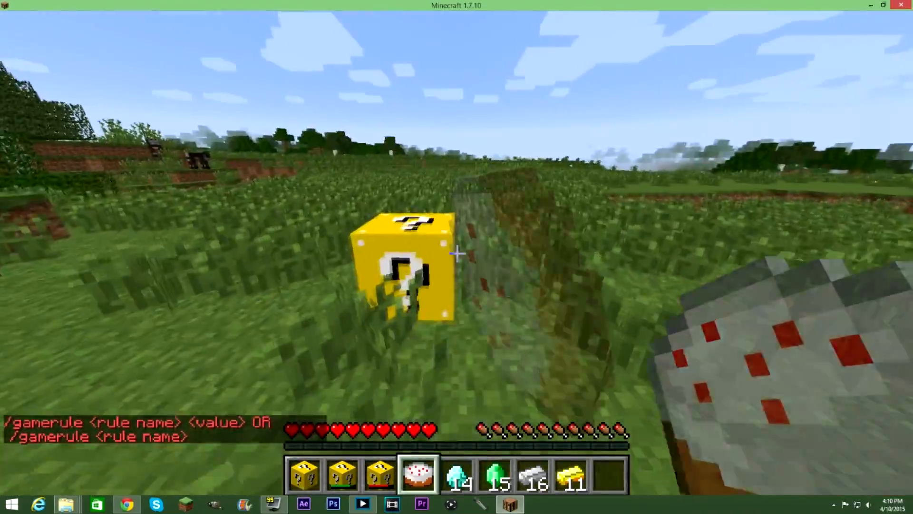
{"action": "left_click", "coordinate": [456, 253]}
{"action": "left_click", "coordinate": [456, 253]}
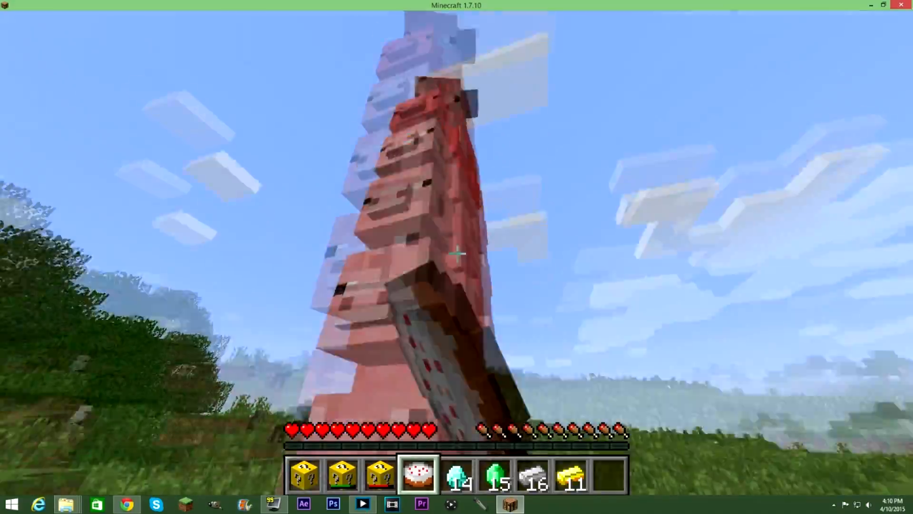
{"action": "left_click", "coordinate": [457, 254]}
{"action": "left_click", "coordinate": [457, 253]}
{"action": "key", "text": "w"}
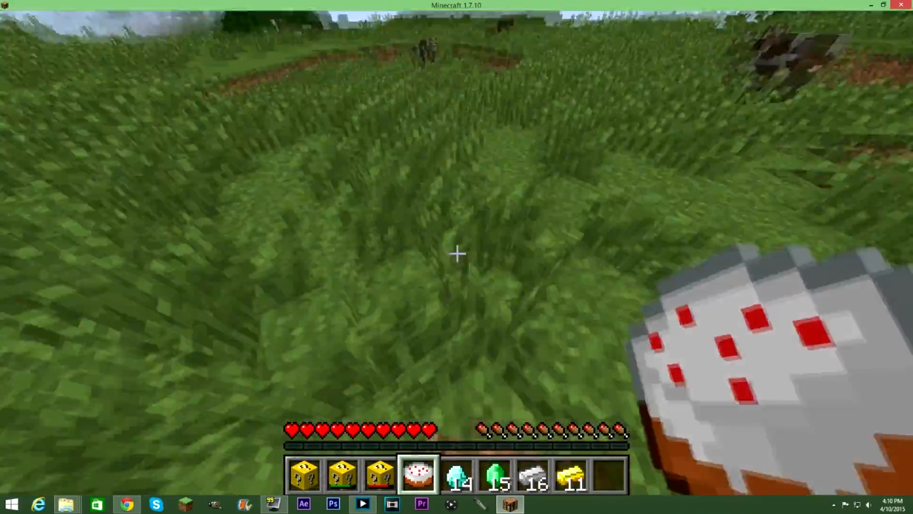
{"action": "key", "text": "w"}
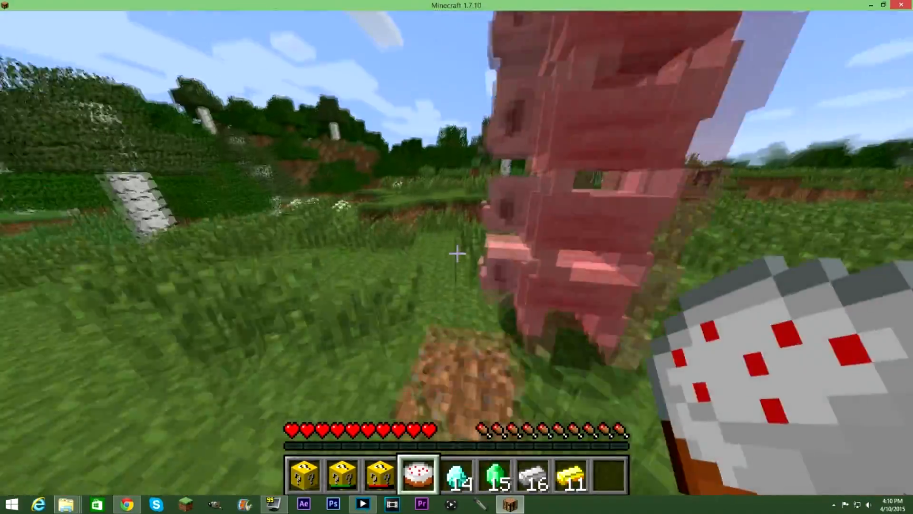
Save and quit the world to the title screen, and check the singleplayer world list.
{"action": "key", "text": "Escape"}
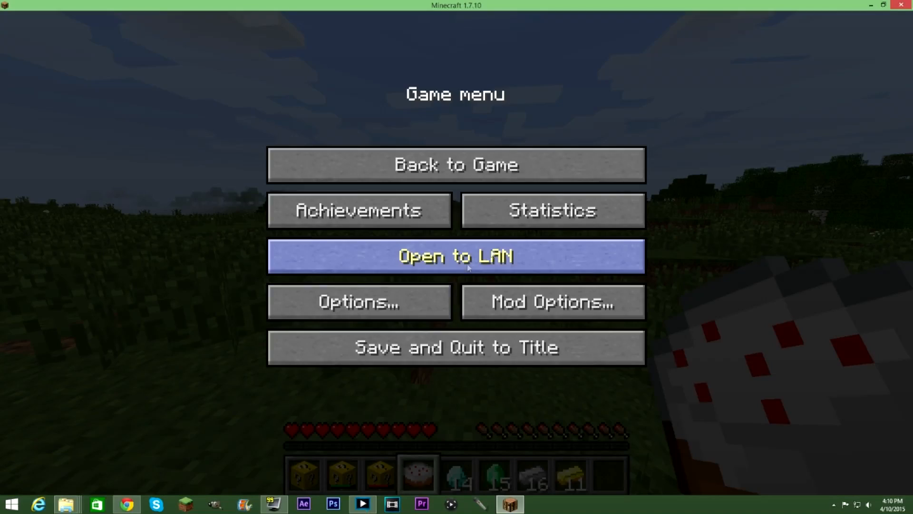
{"action": "left_click", "coordinate": [450, 351]}
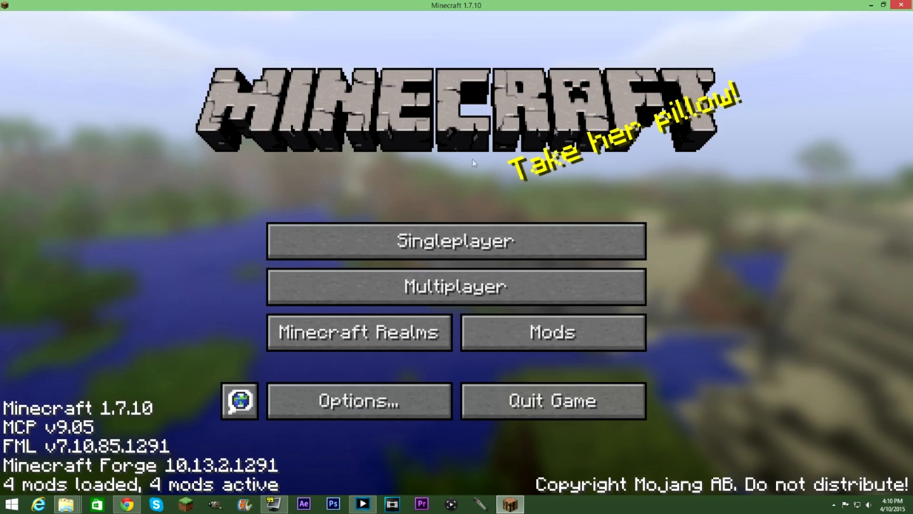
{"action": "left_click", "coordinate": [504, 241]}
{"action": "left_click", "coordinate": [465, 212]}
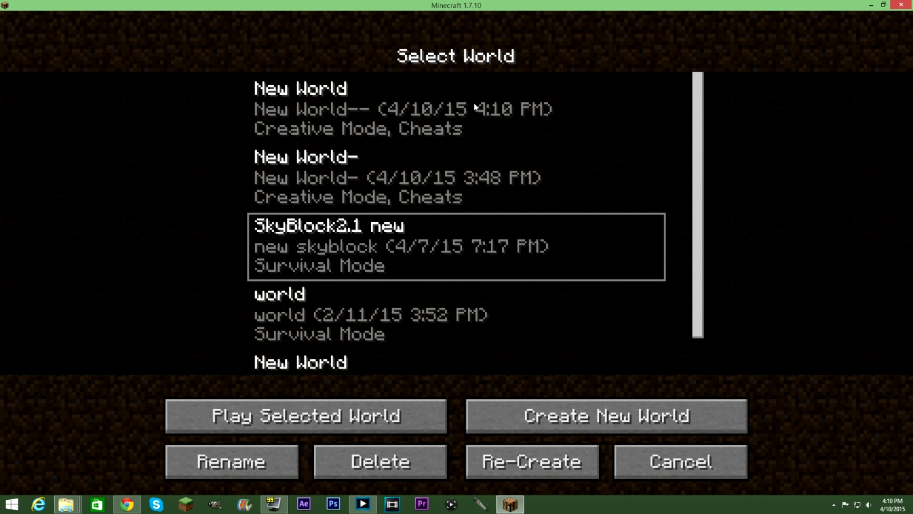
{"action": "left_click", "coordinate": [685, 468]}
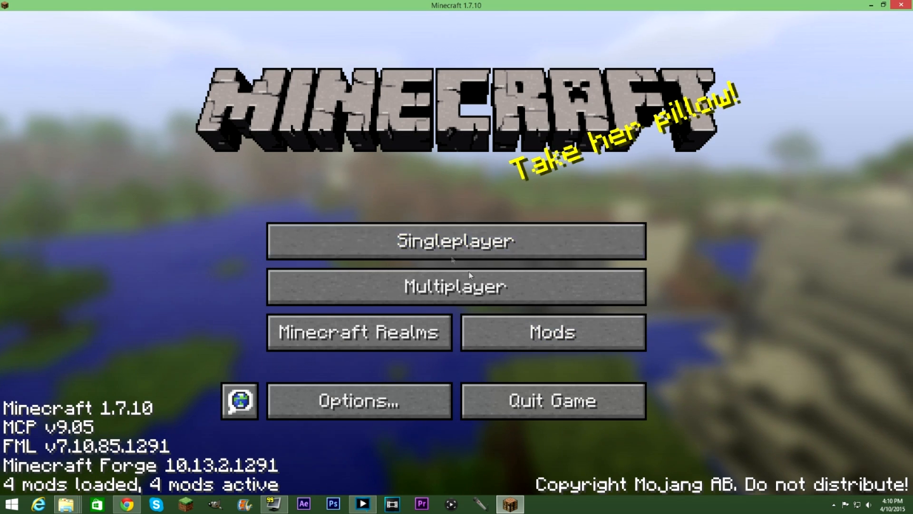
View the My Server entry in the multiplayer list and the form for adding a server, leaving the form unsaved.
{"action": "left_click", "coordinate": [508, 287]}
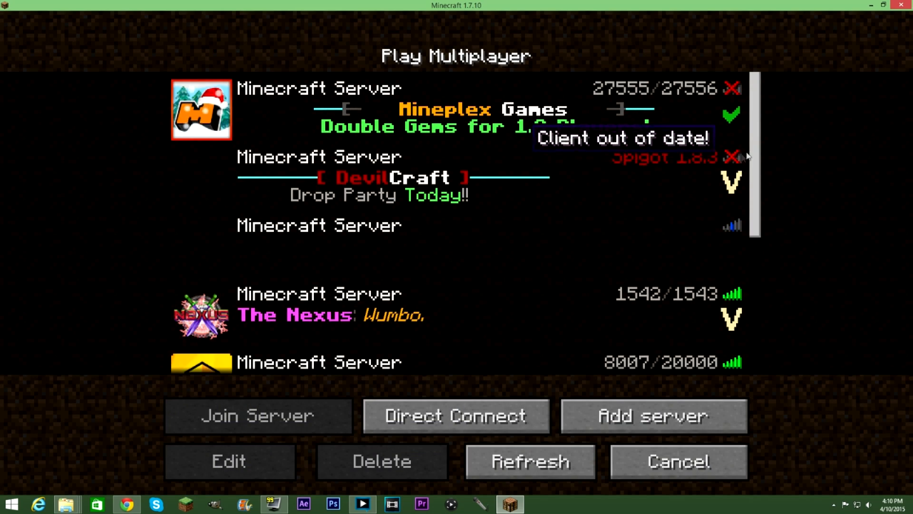
{"action": "left_click_drag", "start_coordinate": [753, 159], "coordinate": [695, 263]}
{"action": "left_click", "coordinate": [685, 265]}
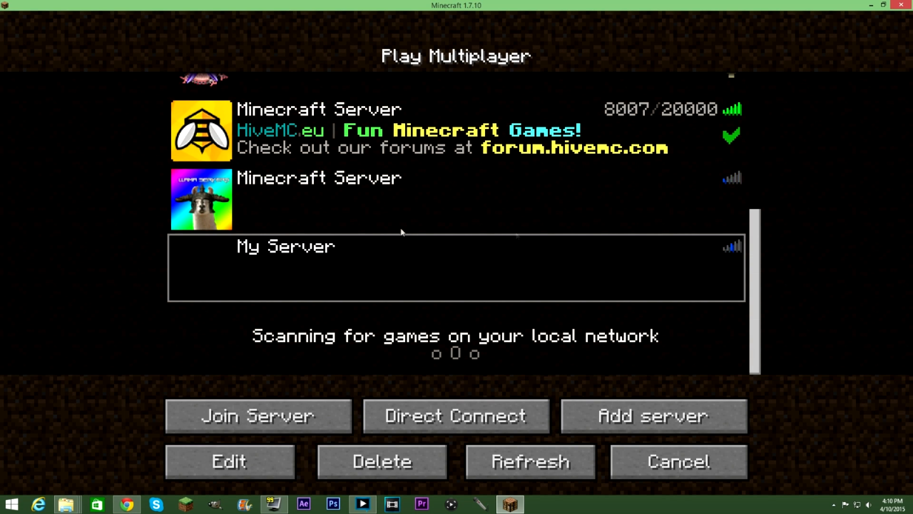
{"action": "left_click", "coordinate": [654, 415]}
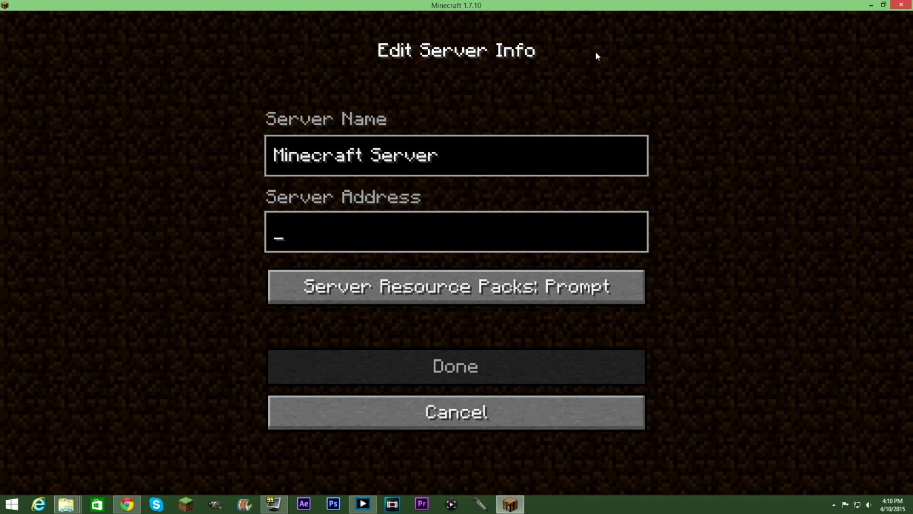
{"action": "left_click", "coordinate": [521, 407]}
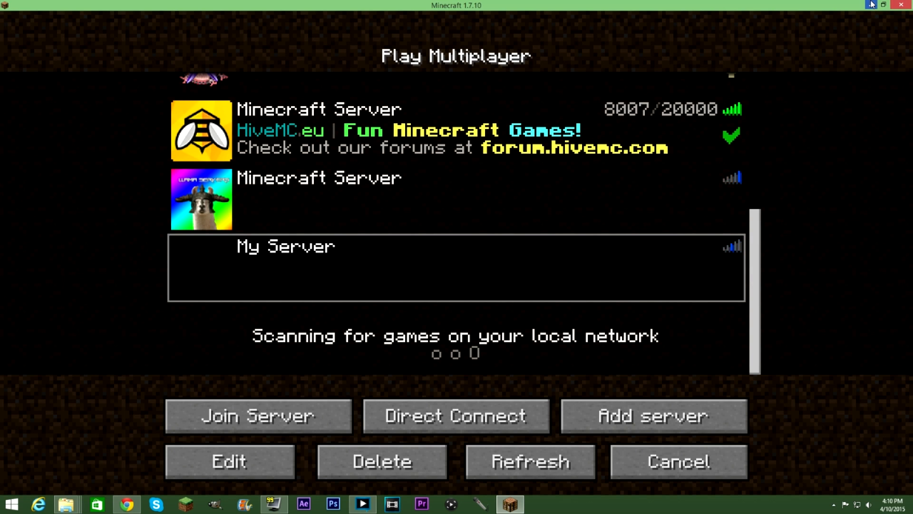
Minimize the game and check the contents of the Luck Block Tutorial folder on the desktop.
{"action": "left_click", "coordinate": [869, 6]}
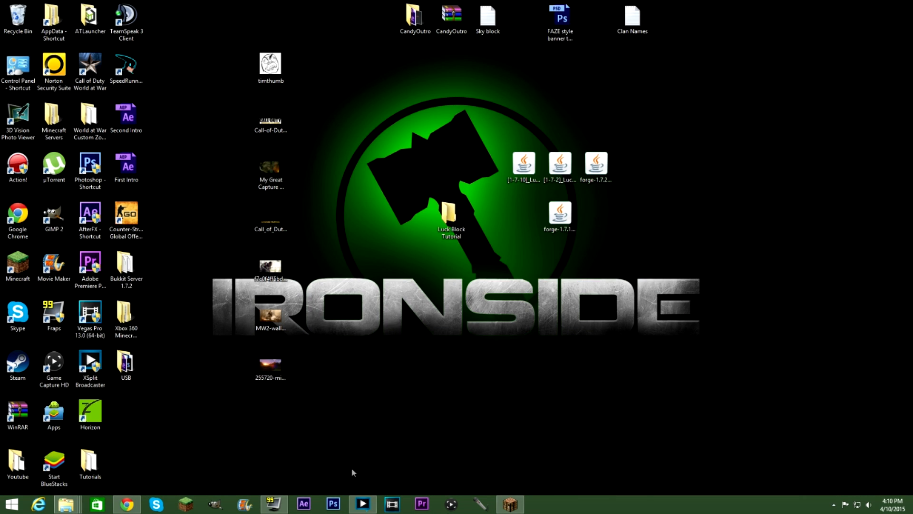
{"action": "left_click", "coordinate": [510, 504]}
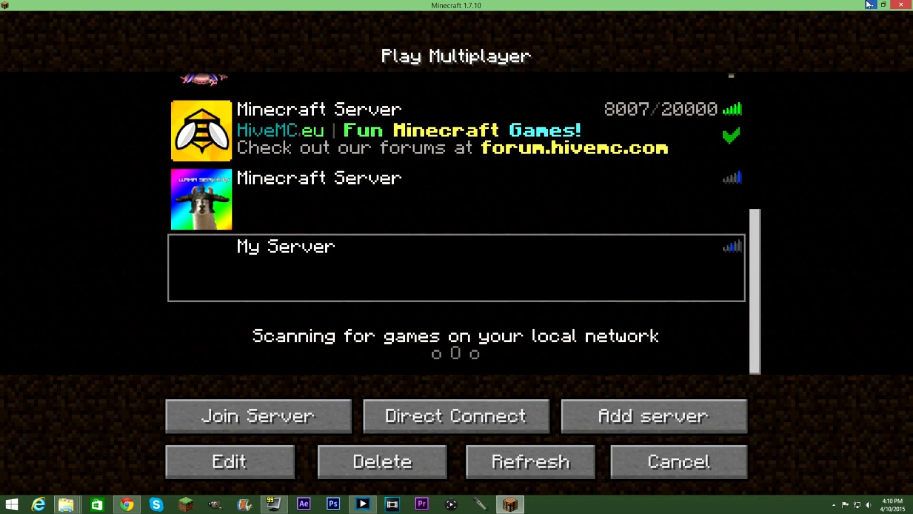
{"action": "left_click", "coordinate": [869, 5]}
{"action": "double_click", "coordinate": [449, 221]}
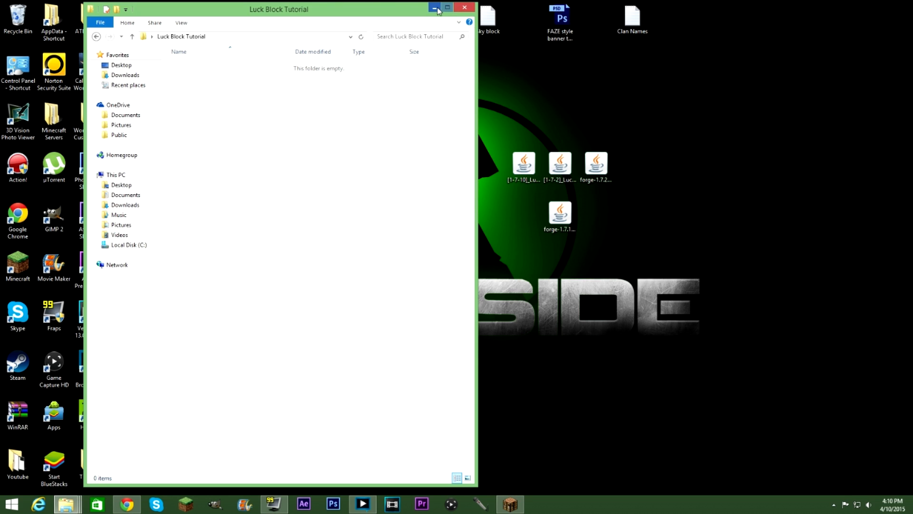
{"action": "left_click", "coordinate": [465, 8]}
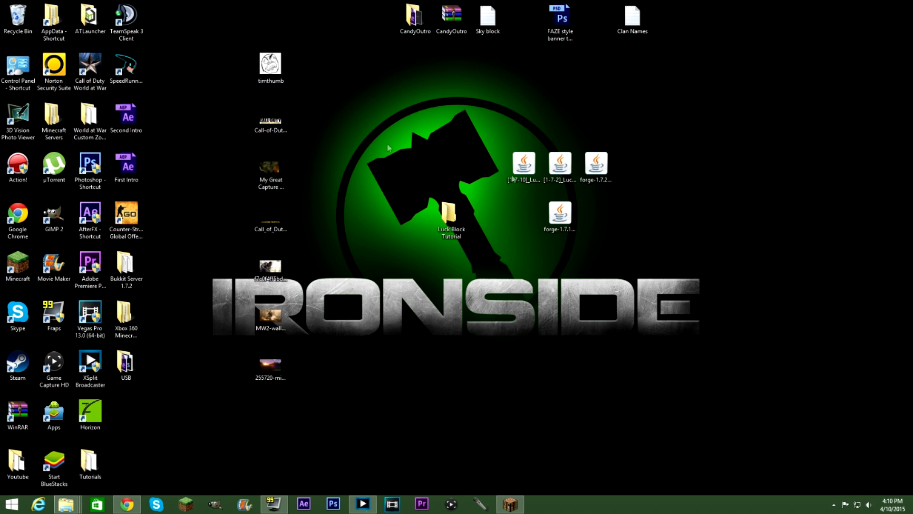
Run the Forge 1.7.10 installer and install the server into the Luck Block Tutorial folder on the desktop.
{"action": "left_click", "coordinate": [559, 218]}
{"action": "double_click", "coordinate": [566, 230]}
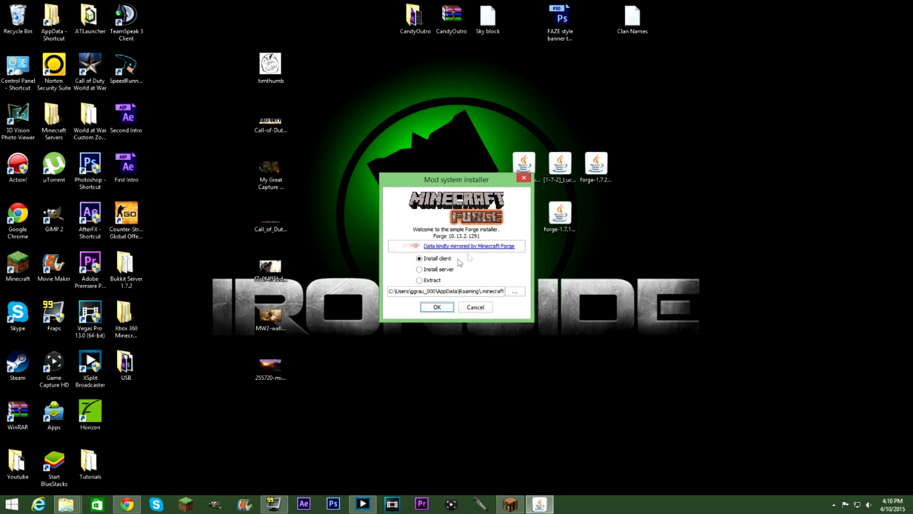
{"action": "left_click", "coordinate": [433, 270]}
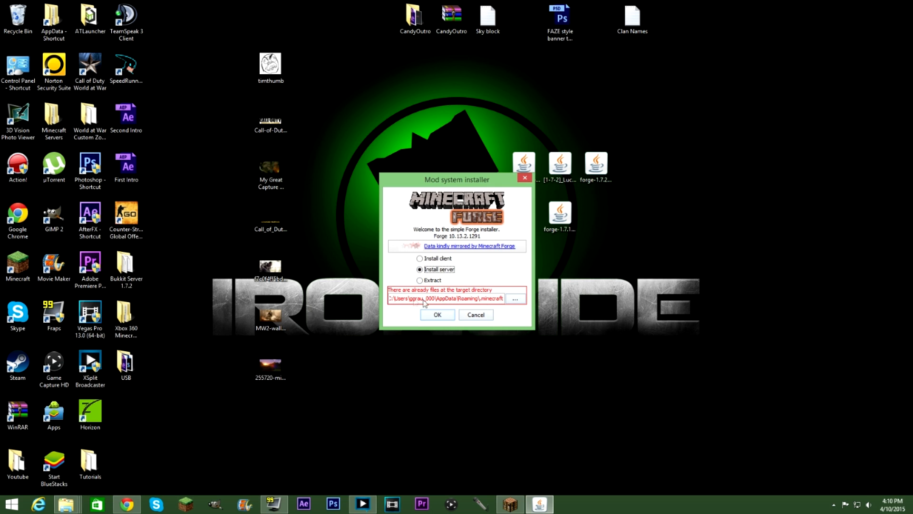
{"action": "left_click", "coordinate": [516, 299]}
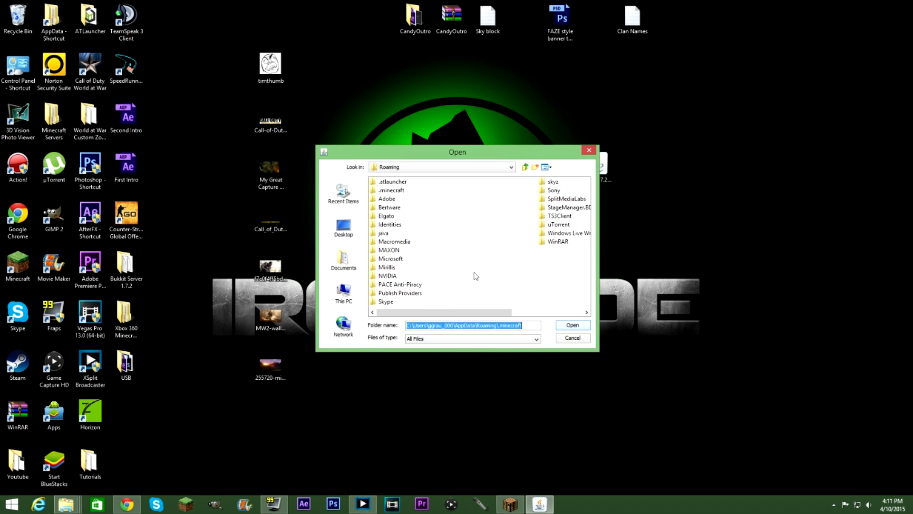
{"action": "left_click", "coordinate": [356, 236]}
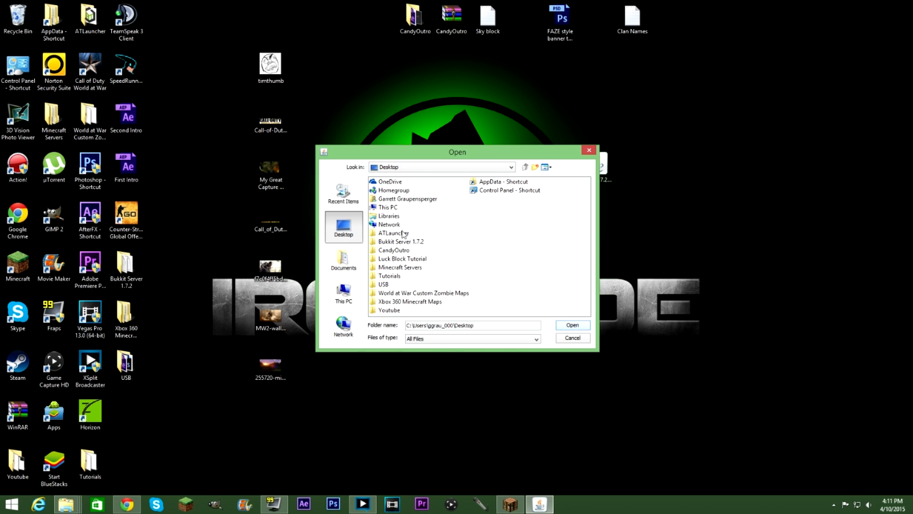
{"action": "double_click", "coordinate": [402, 260]}
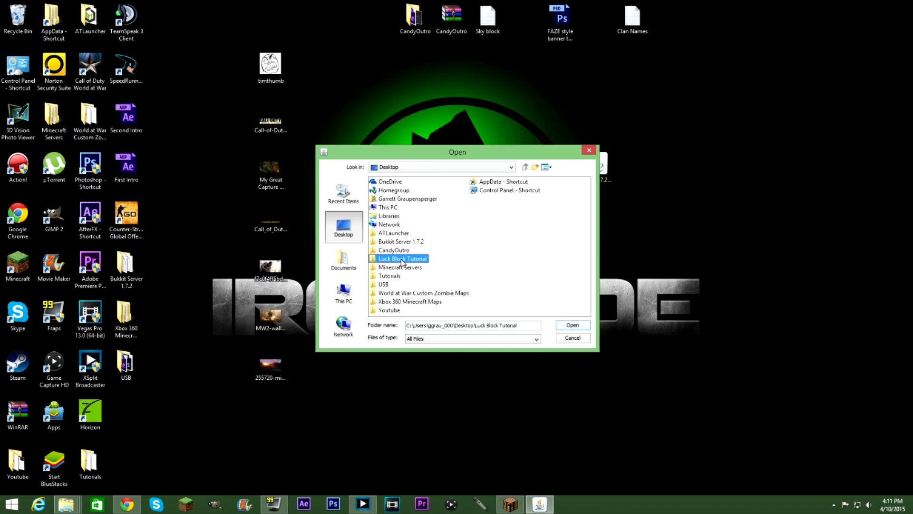
{"action": "left_click", "coordinate": [572, 326]}
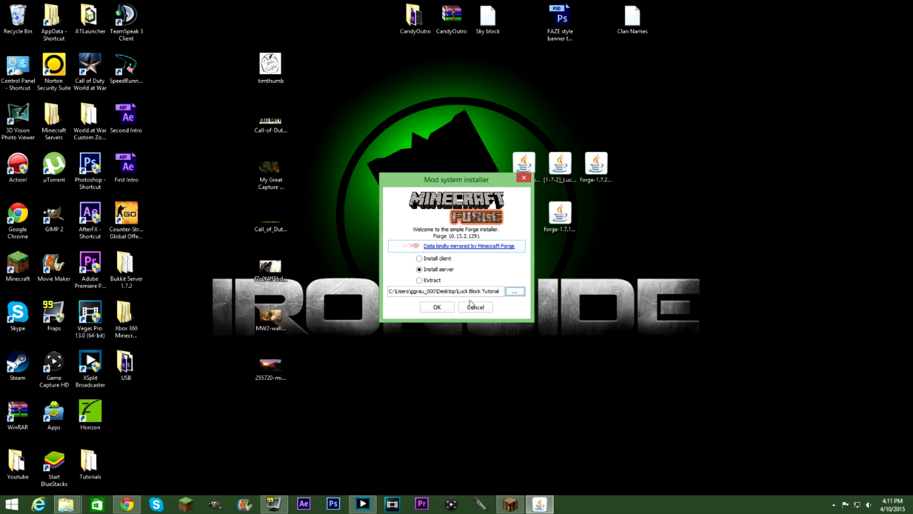
{"action": "left_click", "coordinate": [438, 308]}
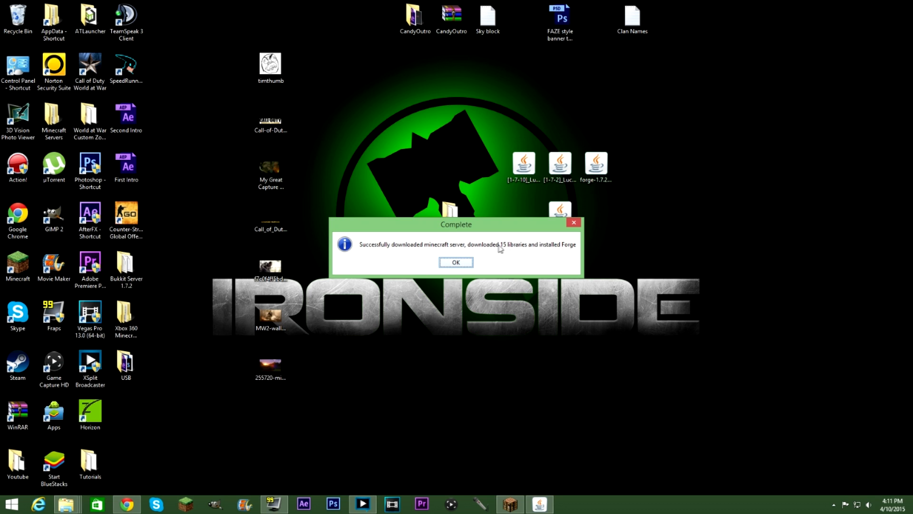
{"action": "left_click", "coordinate": [457, 262]}
Check the files installed in the Luck Block Tutorial folder, including the libraries subfolder and the two jar files.
{"action": "double_click", "coordinate": [454, 218]}
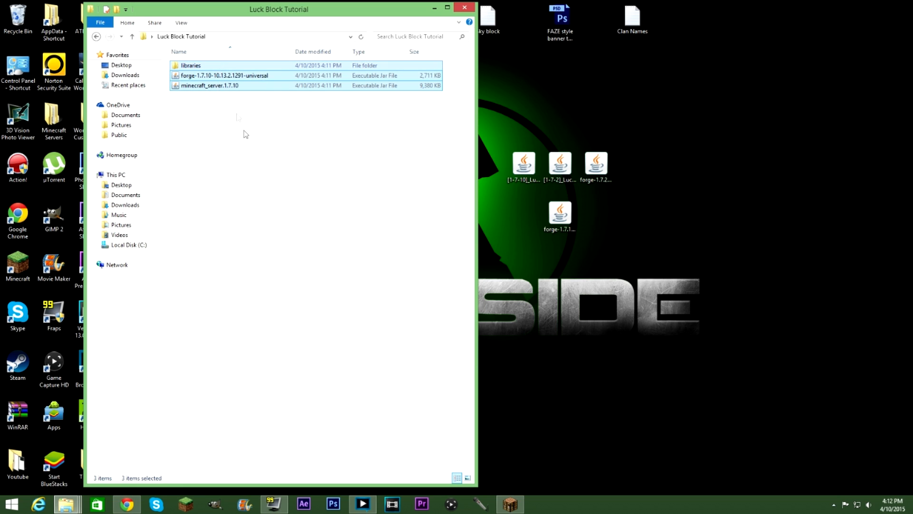
{"action": "double_click", "coordinate": [261, 67]}
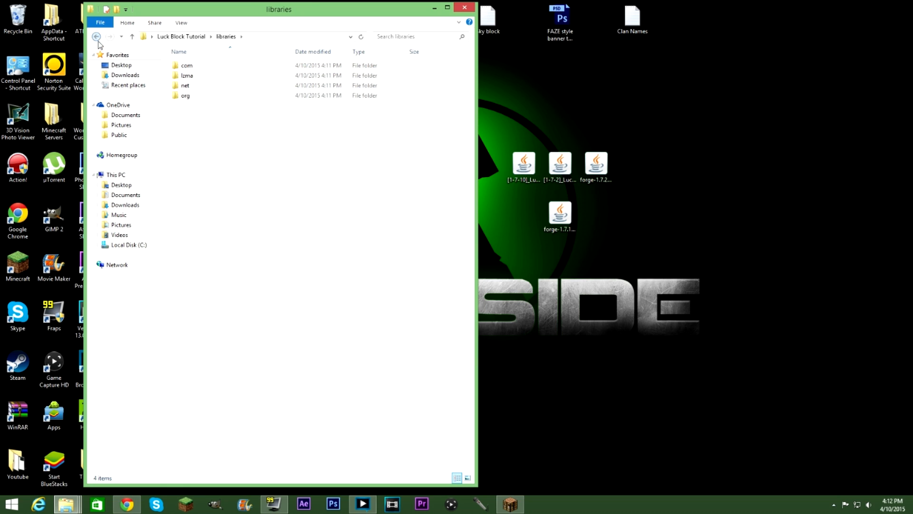
{"action": "left_click", "coordinate": [181, 36]}
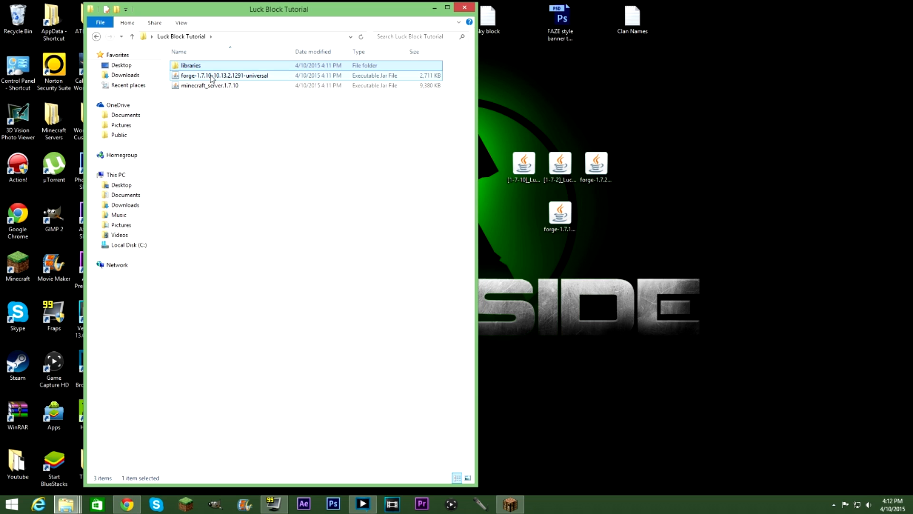
{"action": "left_click", "coordinate": [211, 76]}
{"action": "left_click", "coordinate": [227, 86]}
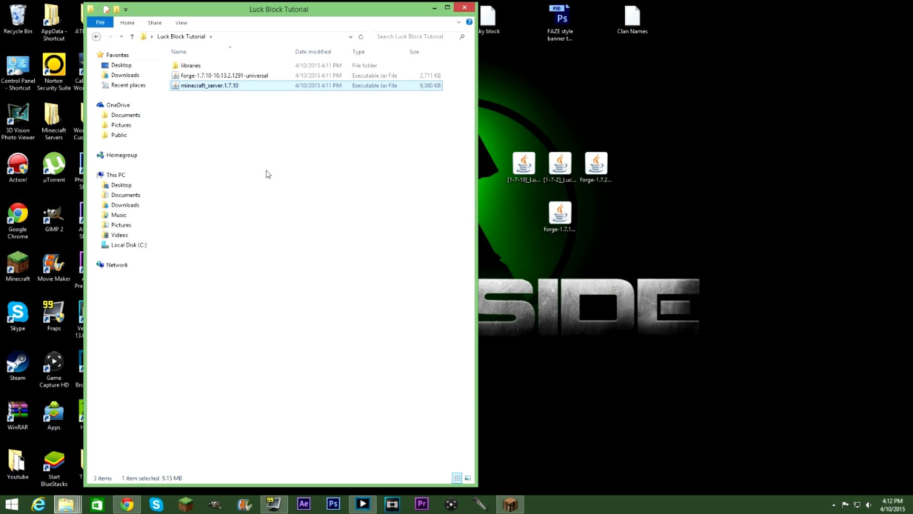
{"action": "left_click", "coordinate": [287, 172]}
Run minecraft_server.1.7.10 once to generate the eula and server properties files.
{"action": "left_click", "coordinate": [256, 89]}
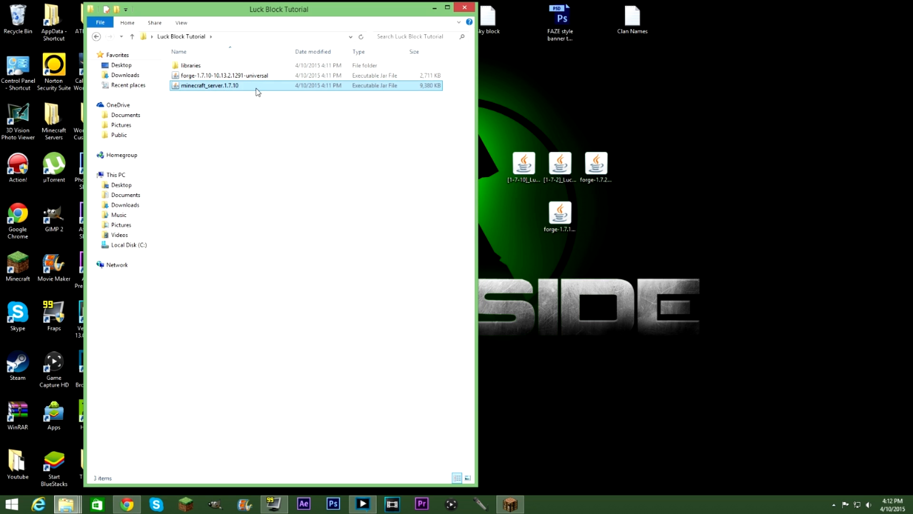
{"action": "left_click", "coordinate": [219, 87]}
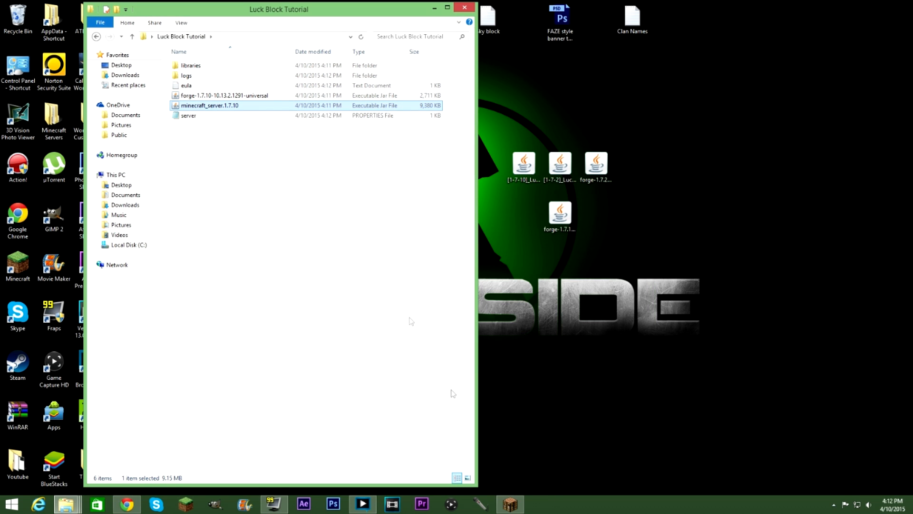
{"action": "left_click", "coordinate": [270, 204]}
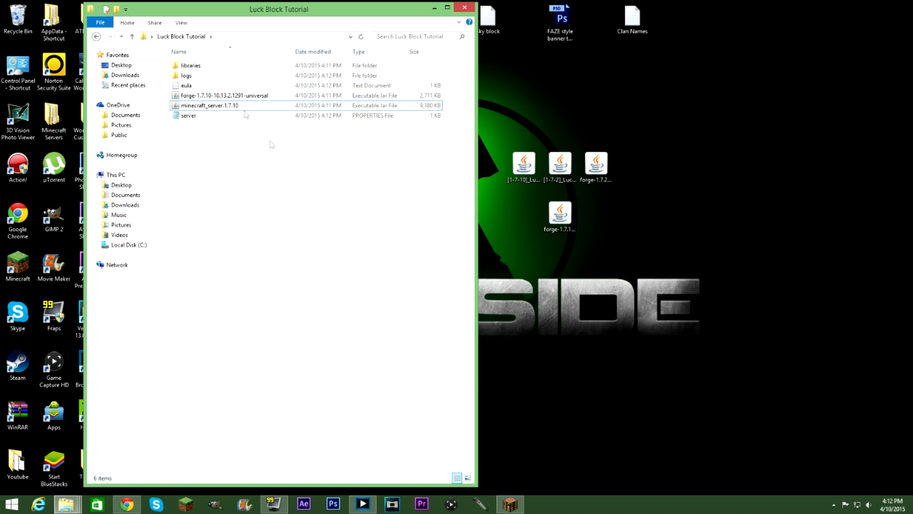
Accept the licence agreement by changing the eula file's setting to eula=true, then save and close the file.
{"action": "double_click", "coordinate": [187, 86]}
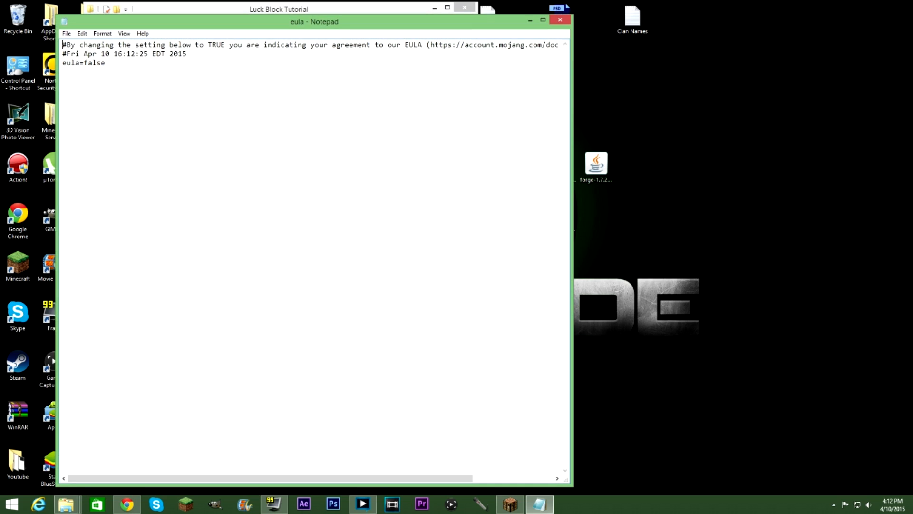
{"action": "key", "text": "BackSpace"}
{"action": "key", "text": "BackSpace"}
{"action": "key", "text": "BackSpace"}
{"action": "key", "text": "BackSpace"}
{"action": "key", "text": "BackSpace"}
{"action": "type", "text": "true"}
{"action": "left_click", "coordinate": [67, 33]}
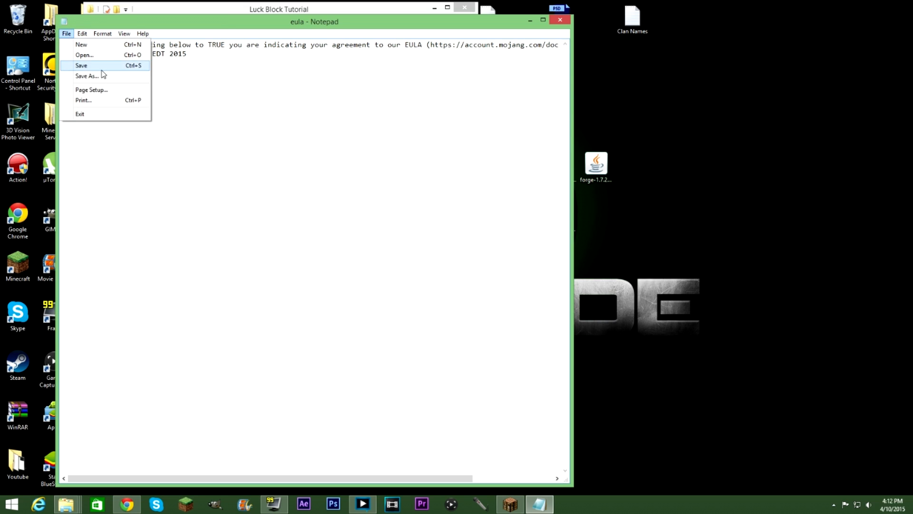
{"action": "left_click", "coordinate": [102, 68]}
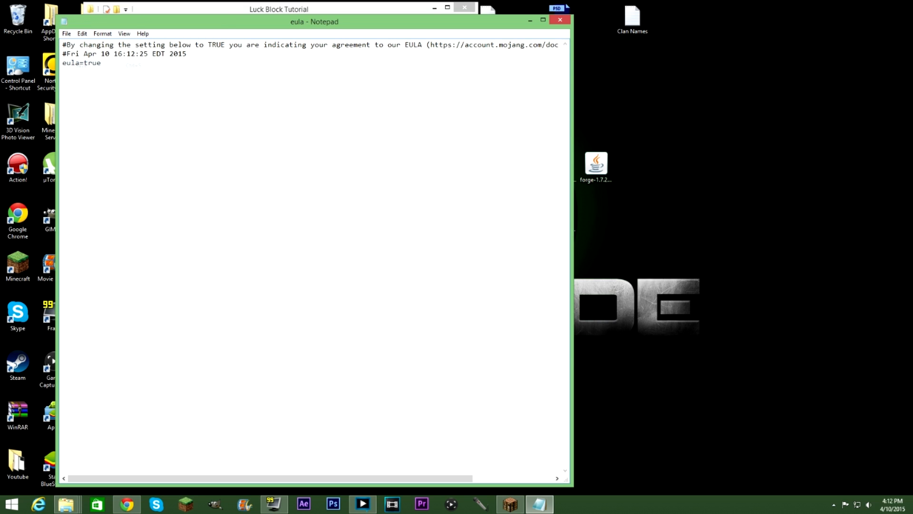
{"action": "left_click", "coordinate": [565, 20]}
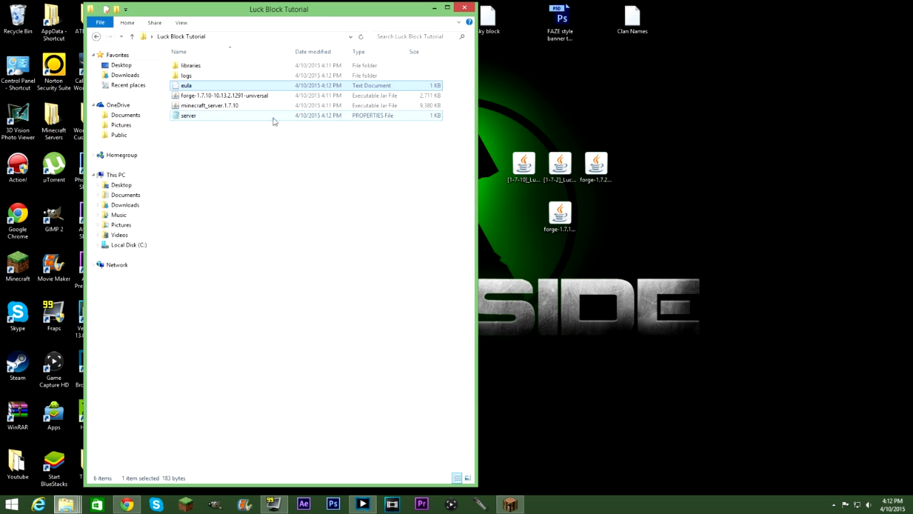
Run minecraft_server.1.7.10 again to generate the world and its configuration files, then stop the server once startup is done.
{"action": "double_click", "coordinate": [225, 109]}
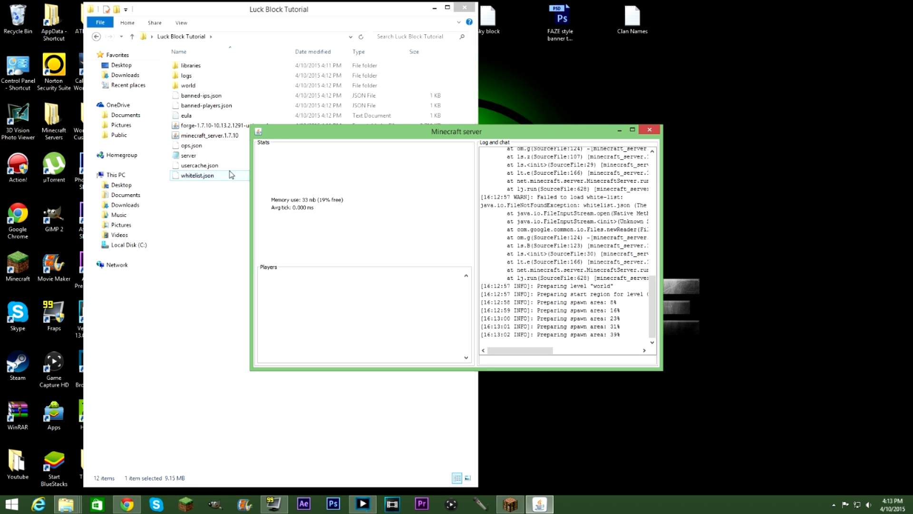
{"action": "left_click", "coordinate": [633, 130]}
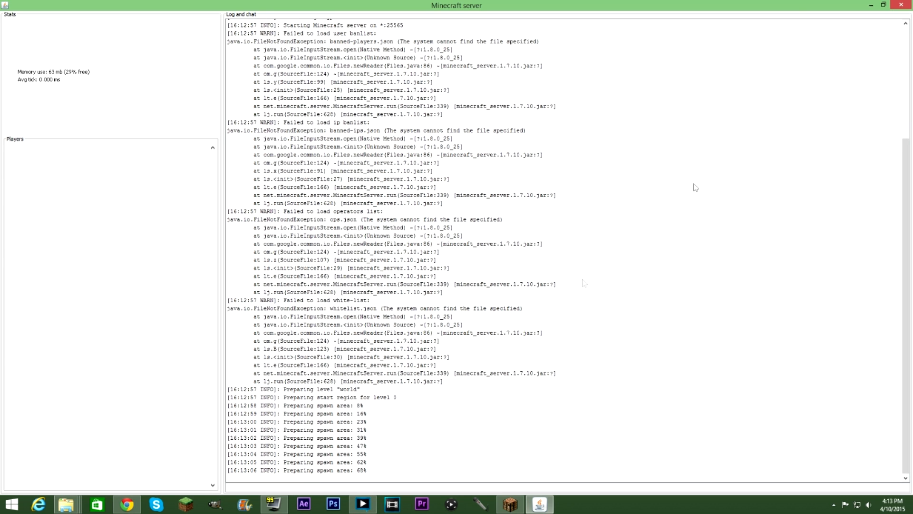
{"action": "mouse_move", "coordinate": [893, 6]}
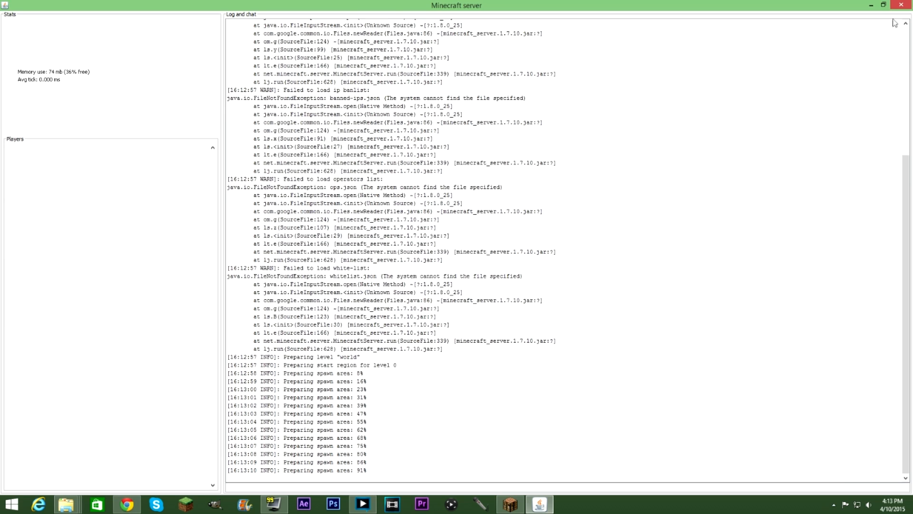
{"action": "left_click", "coordinate": [884, 7]}
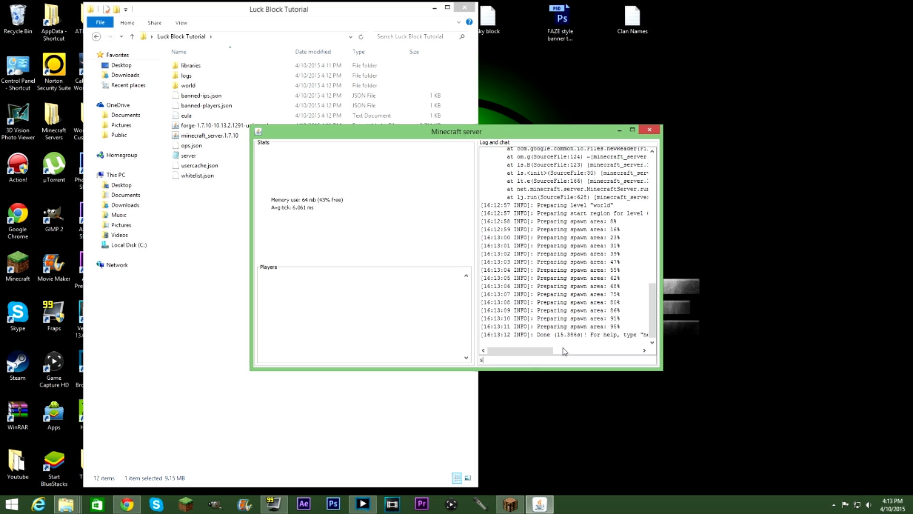
{"action": "key", "text": "Return"}
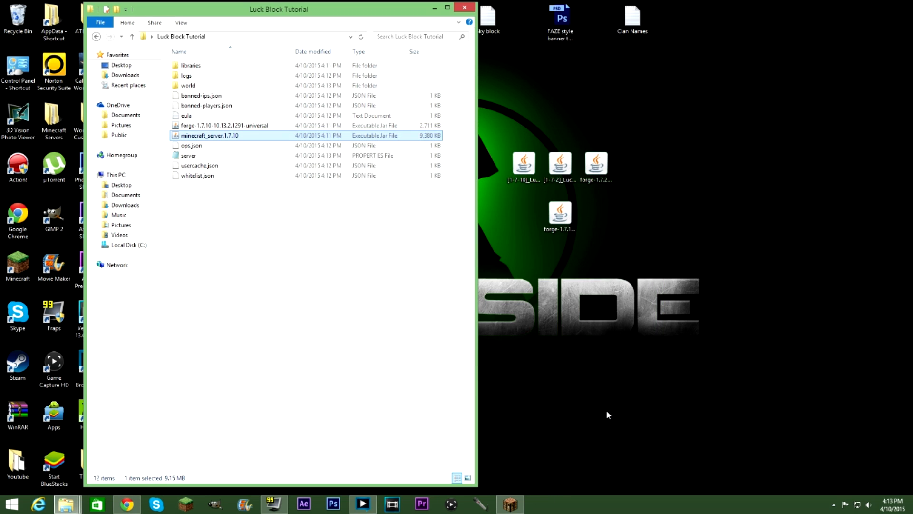
Launch the Forge server from forge-1.7.10-10.13.2.1291-universal and review its startup log.
{"action": "left_click", "coordinate": [287, 255]}
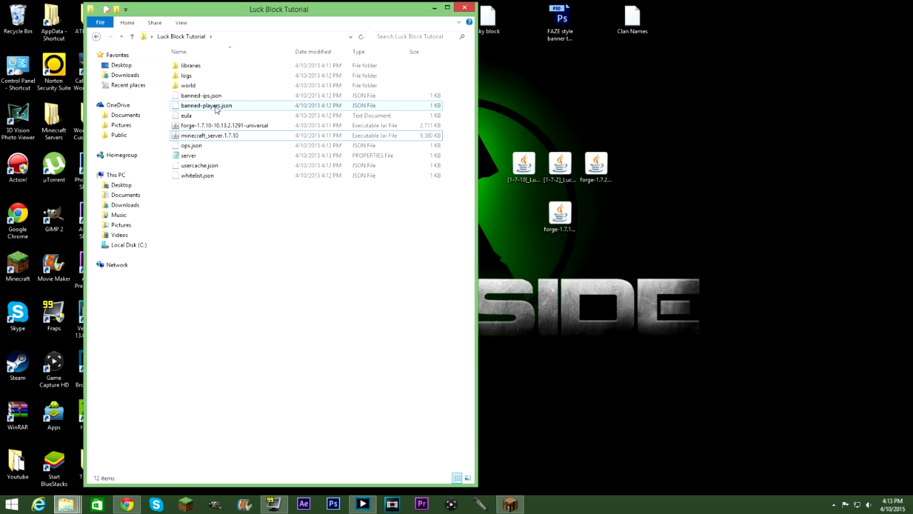
{"action": "left_click", "coordinate": [212, 127]}
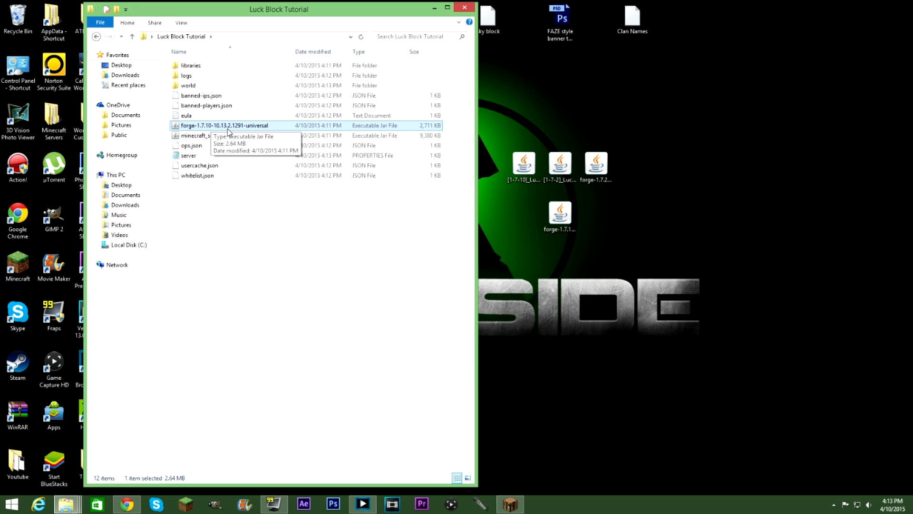
{"action": "left_click", "coordinate": [209, 135]}
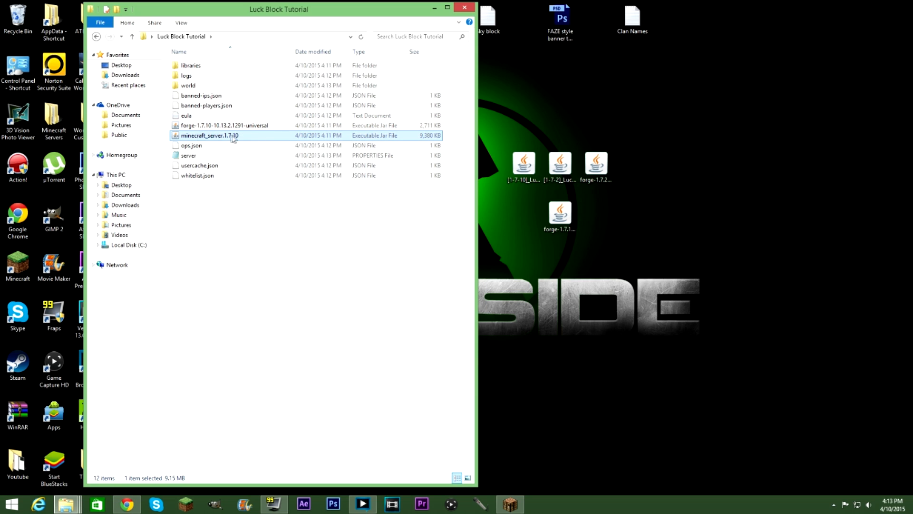
{"action": "left_click", "coordinate": [207, 126]}
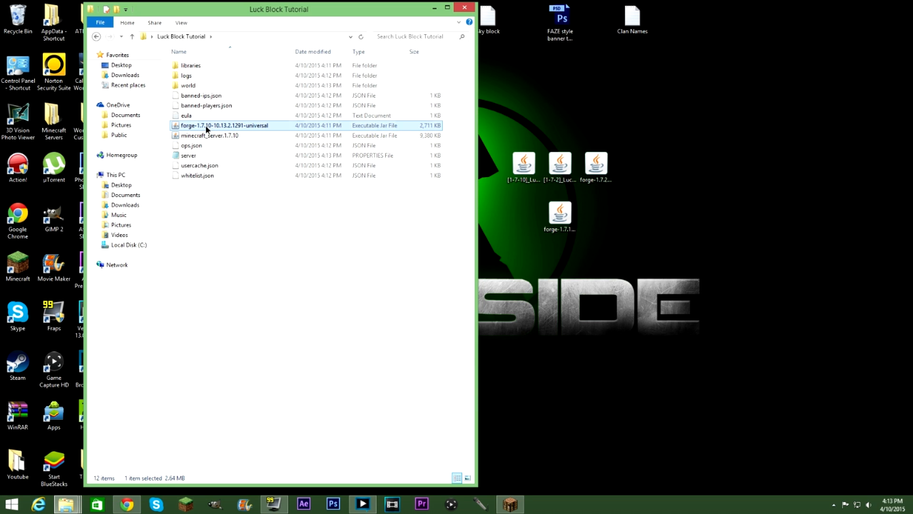
{"action": "double_click", "coordinate": [233, 127]}
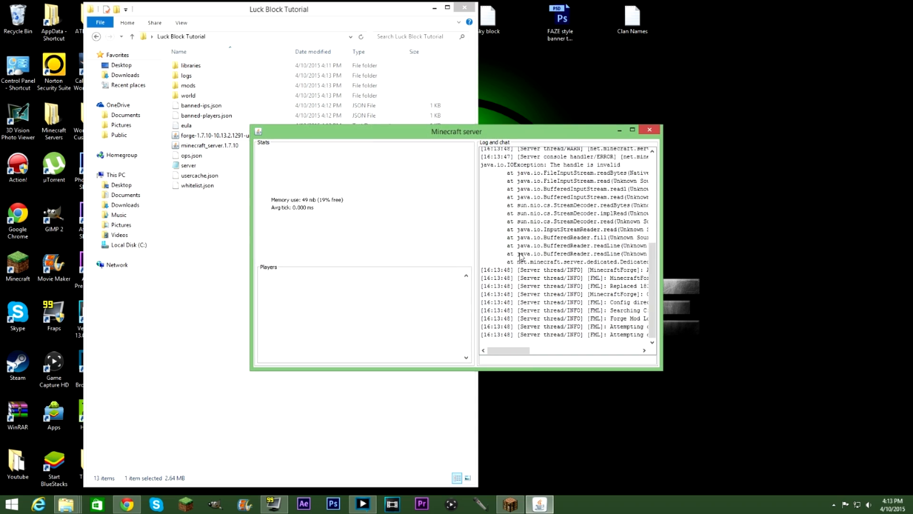
{"action": "left_click", "coordinate": [633, 132]}
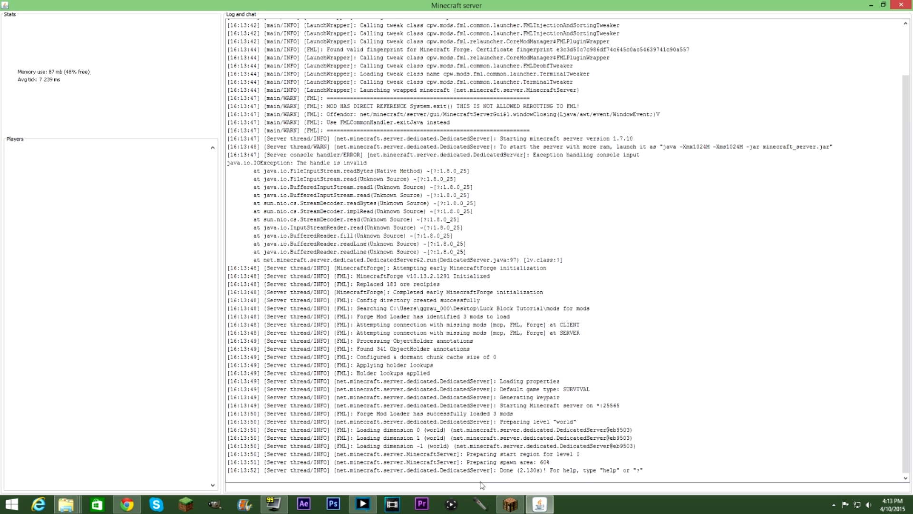
{"action": "left_click", "coordinate": [883, 5]}
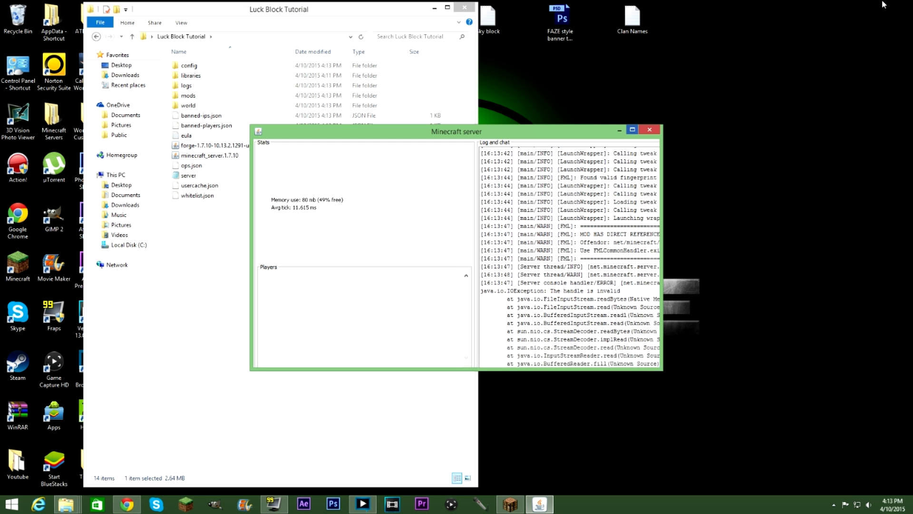
{"action": "left_click_drag", "start_coordinate": [652, 188], "coordinate": [653, 335]}
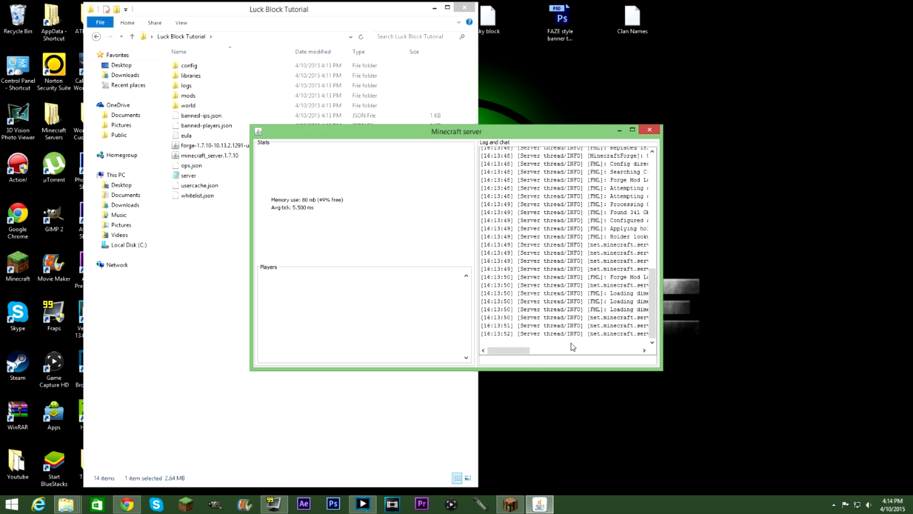
Make the player a server operator with the op command and their username, then minimize the server window.
{"action": "type", "text": "op jitterxy"}
{"action": "key", "text": "Return"}
{"action": "left_click_drag", "start_coordinate": [513, 352], "coordinate": [455, 350]}
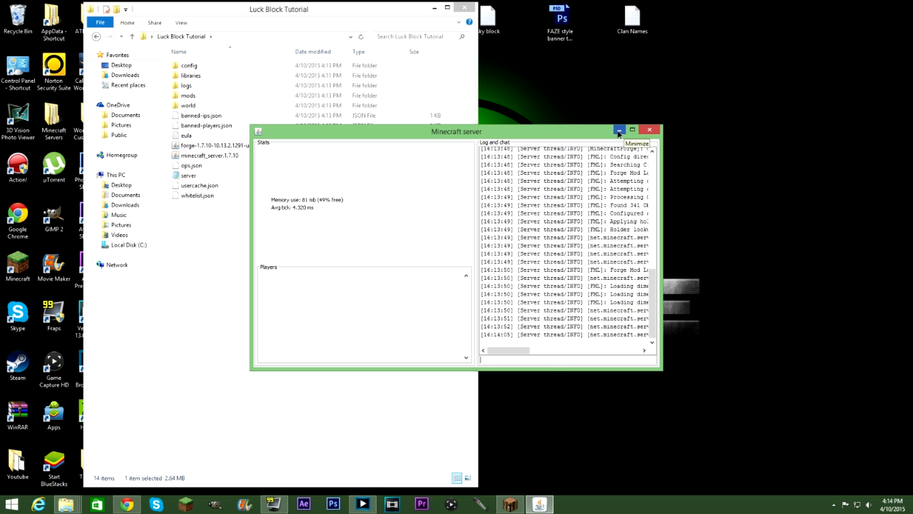
{"action": "left_click", "coordinate": [619, 130]}
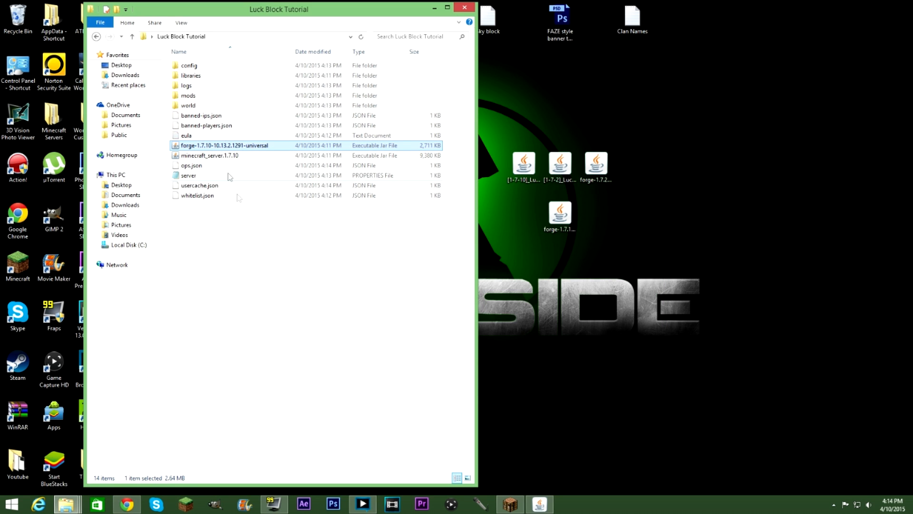
Restore the Forge server window and shut the server down with the stop command.
{"action": "left_click", "coordinate": [539, 504]}
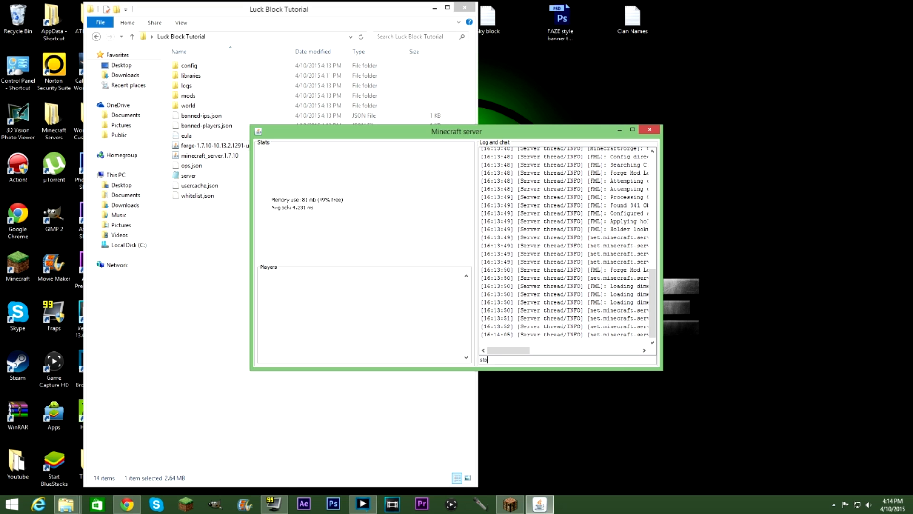
{"action": "type", "text": "p"}
{"action": "key", "text": "Return"}
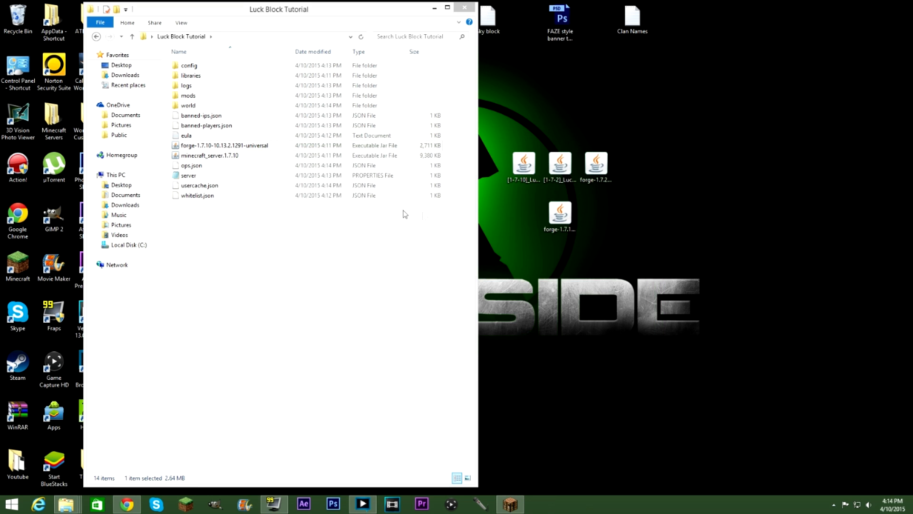
Copy the [1-7-10]_Lucky_Block_v5-1-0 jar from the desktop into the server's mods folder.
{"action": "double_click", "coordinate": [243, 97]}
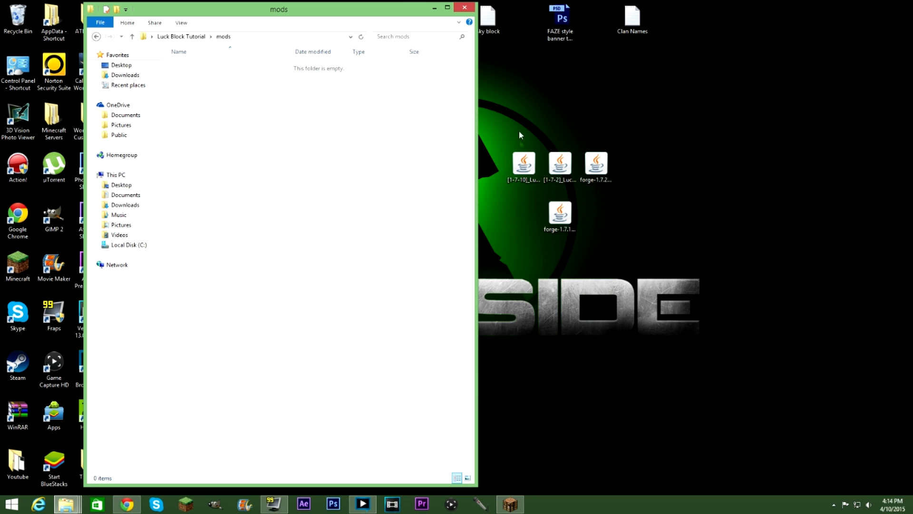
{"action": "right_click", "coordinate": [518, 171]}
{"action": "left_click", "coordinate": [500, 175]}
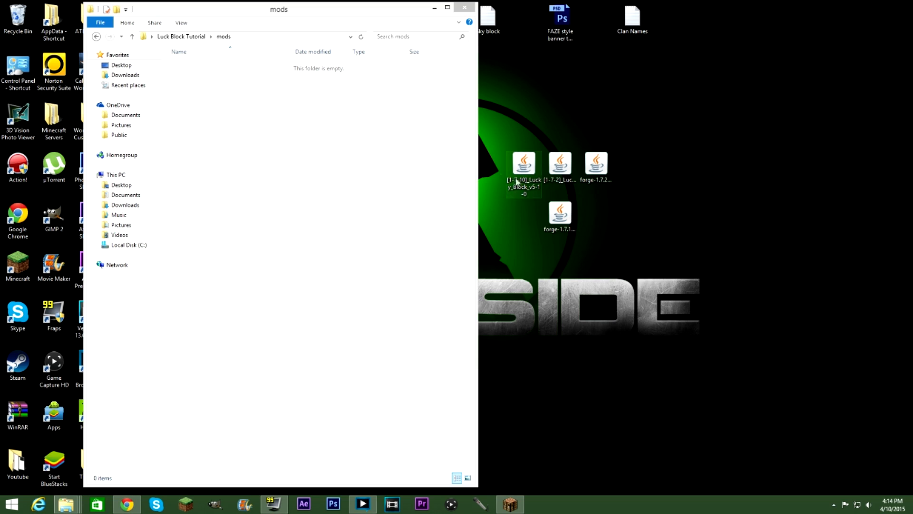
{"action": "right_click", "coordinate": [241, 104]}
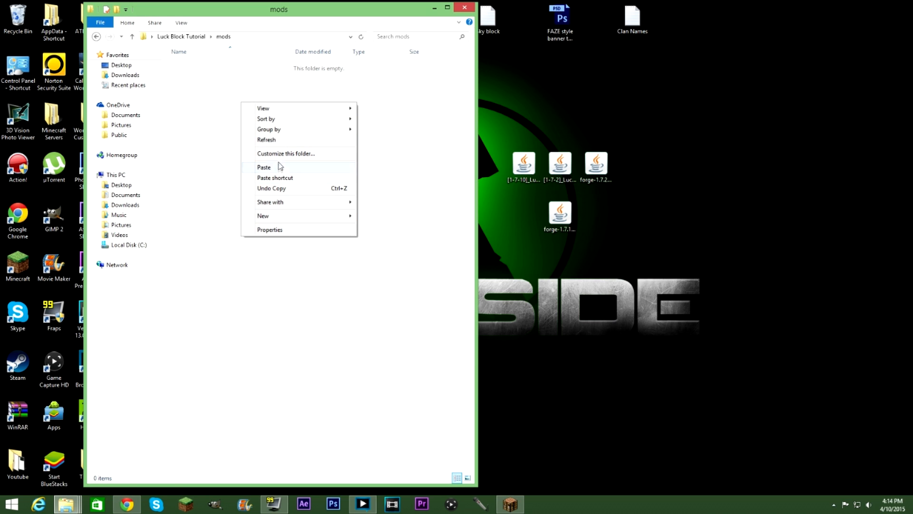
{"action": "left_click", "coordinate": [276, 166]}
{"action": "left_click", "coordinate": [245, 167]}
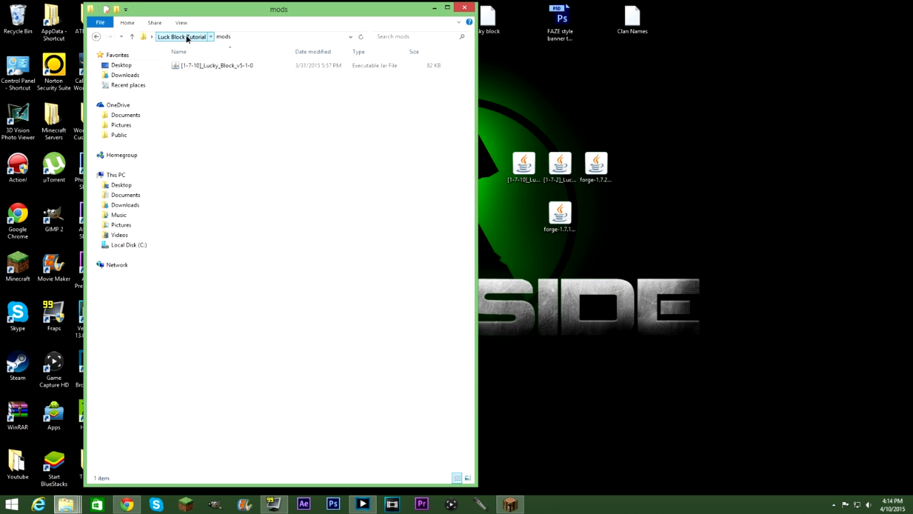
Launch forge-1.7.10-10.13.2.1291-universal from the Luck Block Tutorial folder, review the full startup log, and minimize the server window.
{"action": "left_click", "coordinate": [184, 37]}
{"action": "double_click", "coordinate": [205, 147]}
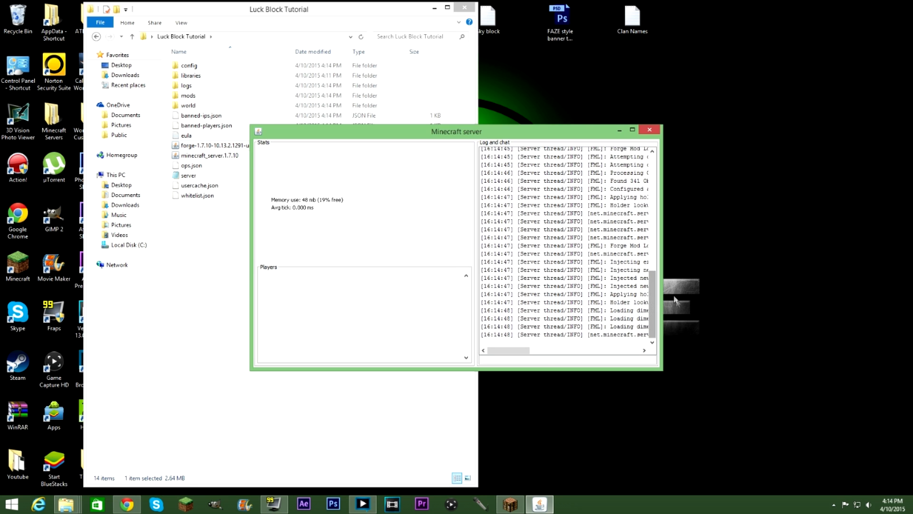
{"action": "left_click", "coordinate": [633, 132]}
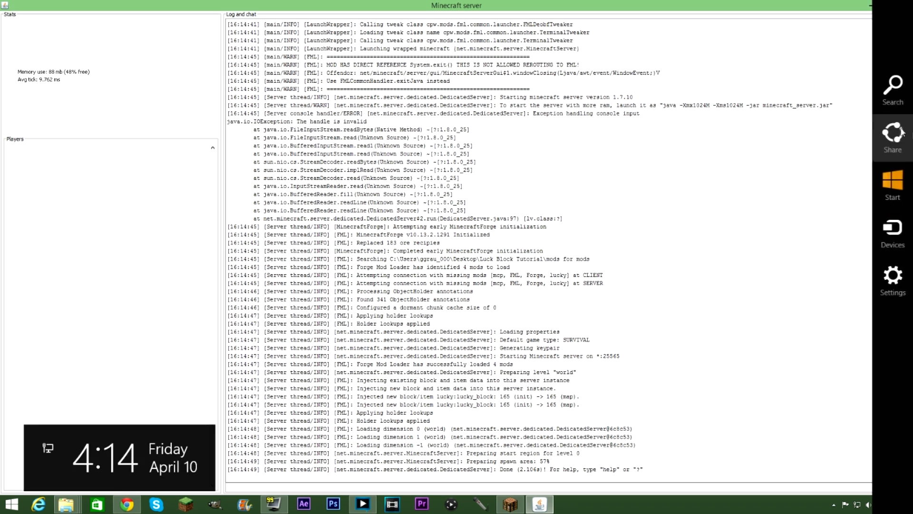
{"action": "left_click", "coordinate": [883, 5]}
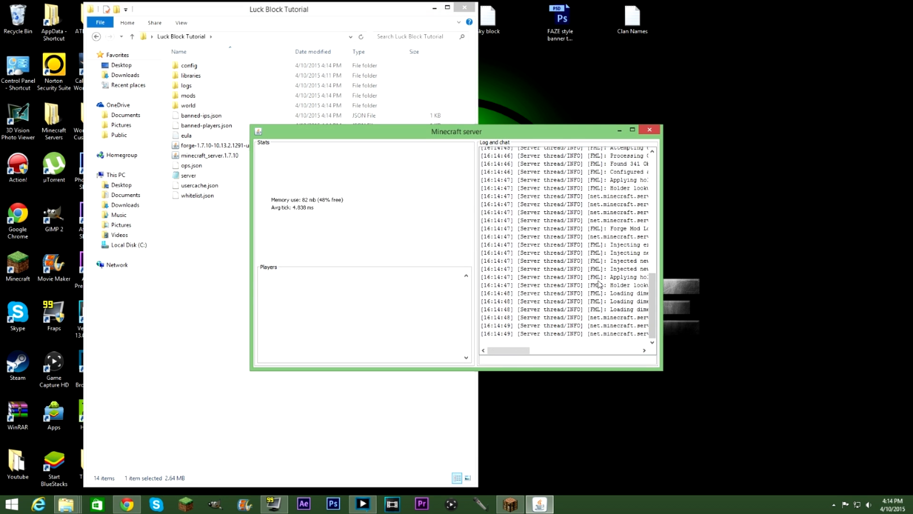
{"action": "left_click", "coordinate": [620, 130]}
Switch to Minecraft 1.7.10, refresh the multiplayer server list, and join My Server.
{"action": "left_click", "coordinate": [511, 504]}
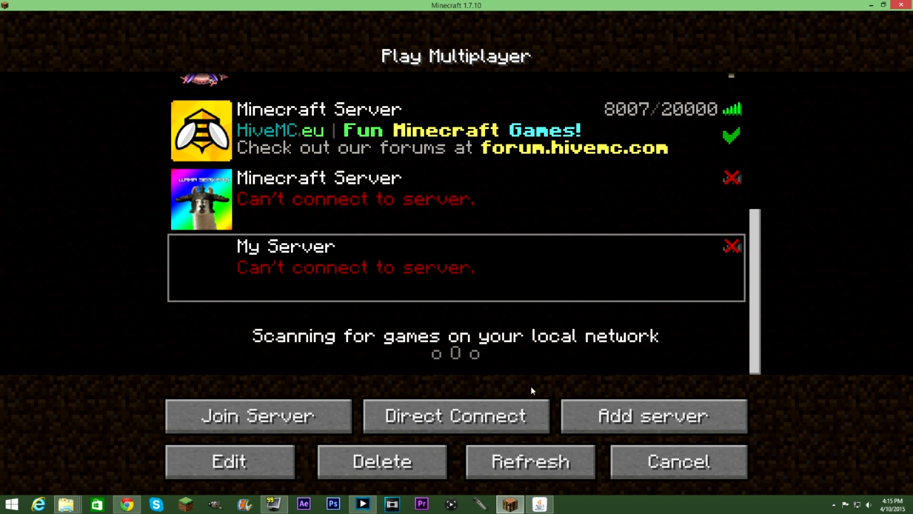
{"action": "left_click", "coordinate": [530, 462]}
{"action": "left_click_drag", "start_coordinate": [766, 171], "coordinate": [771, 367]}
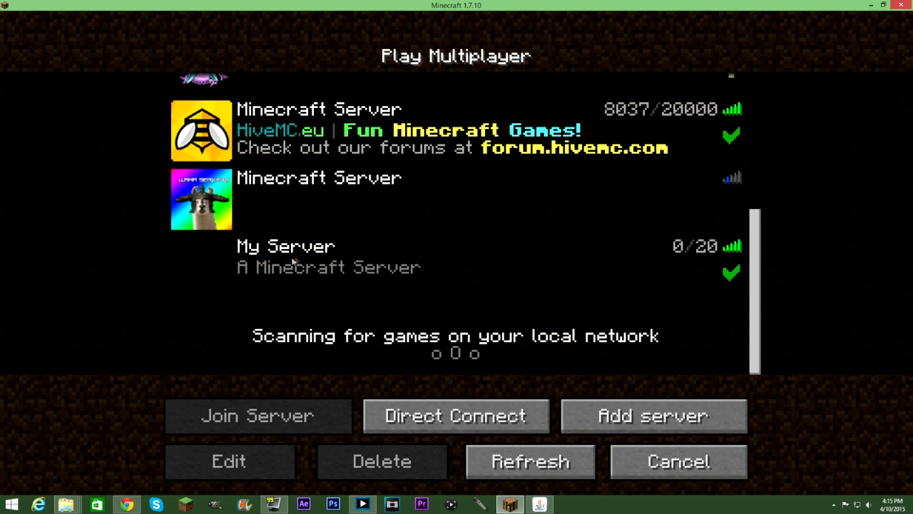
{"action": "double_click", "coordinate": [394, 285]}
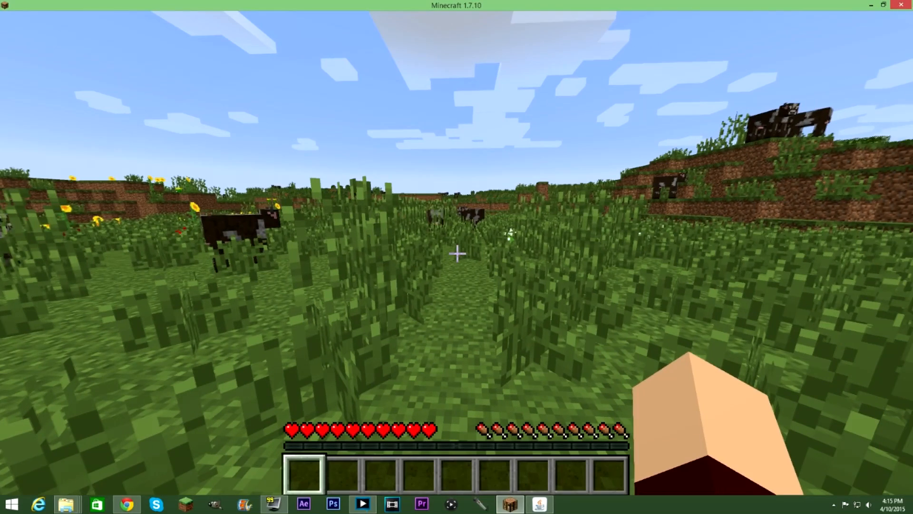
Change the player's game mode to creative with the /gamemode creative command.
{"action": "key", "text": "slash"}
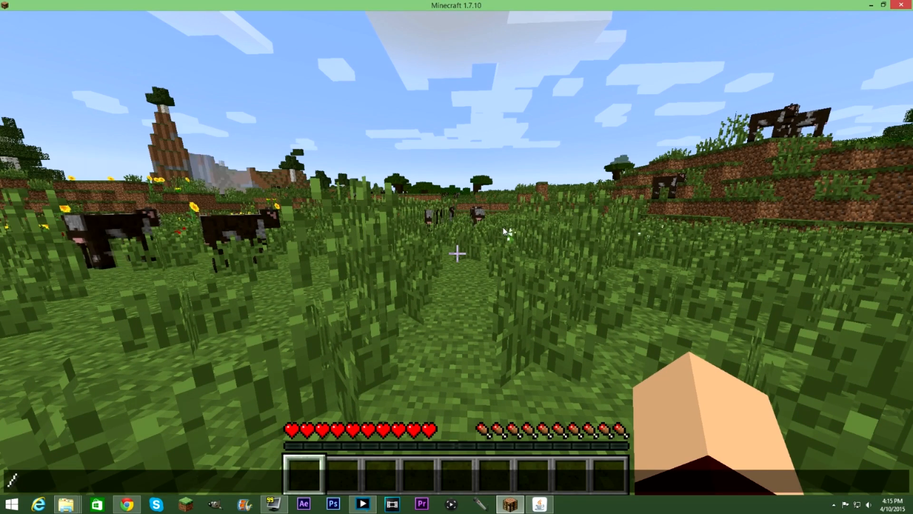
{"action": "type", "text": "gamemode"}
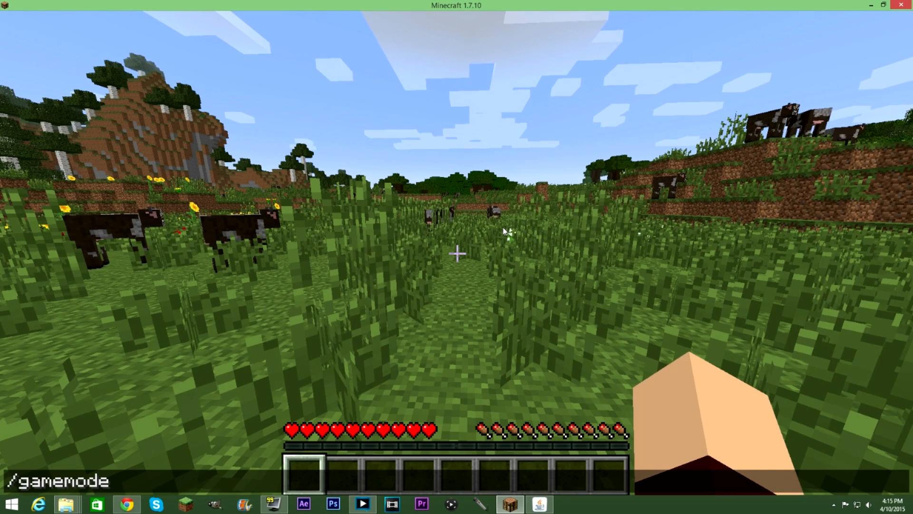
{"action": "type", "text": " creative"}
{"action": "key", "text": "Return"}
Put the regular, very lucky and unlucky variants of the Lucky Block from Building Blocks into the first three hotbar slots.
{"action": "key", "text": "e"}
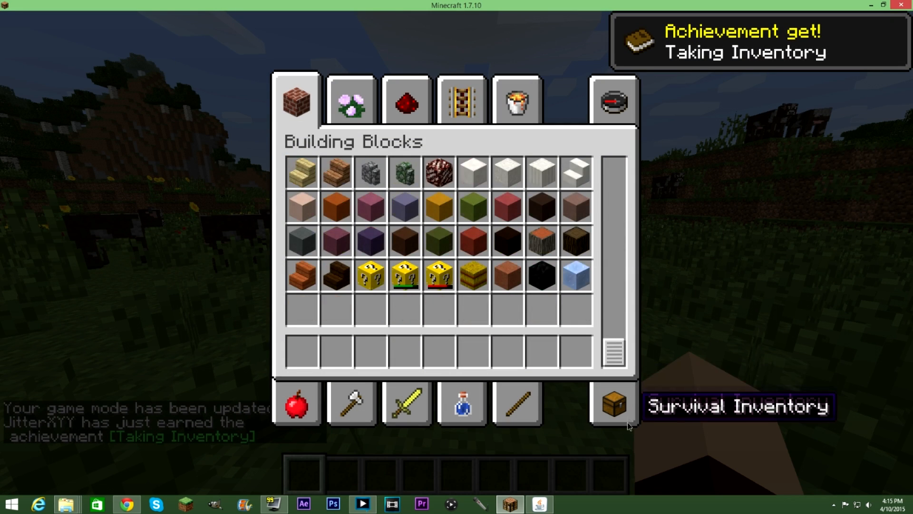
{"action": "left_click", "coordinate": [628, 425]}
{"action": "left_click", "coordinate": [293, 94]}
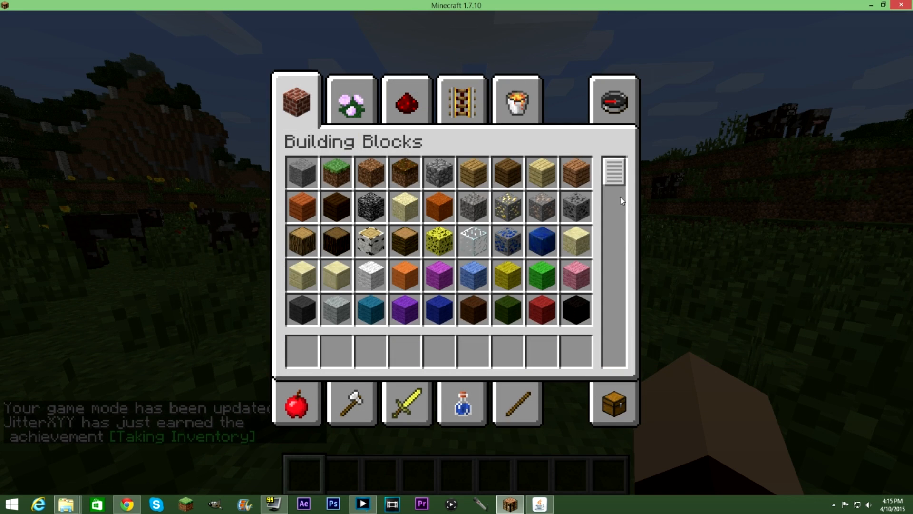
{"action": "left_click_drag", "start_coordinate": [612, 177], "coordinate": [614, 356]}
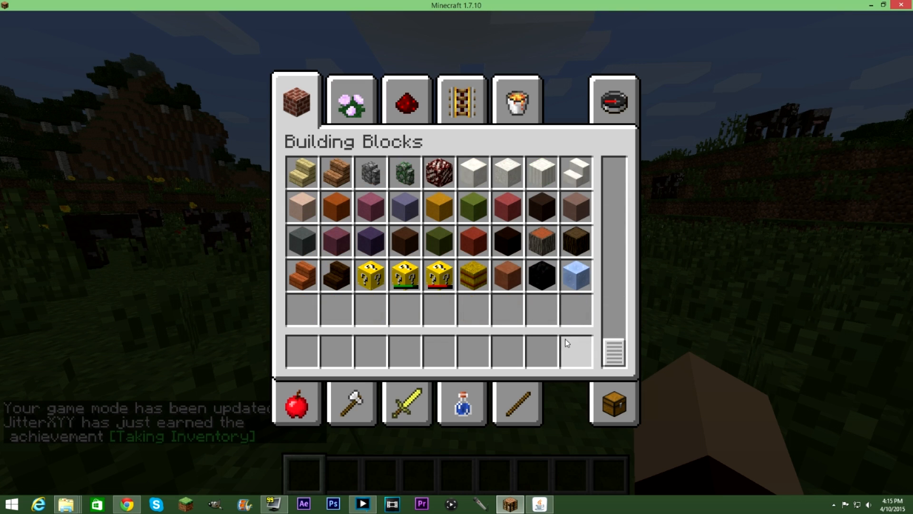
{"action": "left_click", "coordinate": [370, 275]}
{"action": "left_click", "coordinate": [302, 351]}
{"action": "left_click", "coordinate": [405, 275]}
{"action": "left_click", "coordinate": [336, 351]}
{"action": "left_click", "coordinate": [439, 275]}
{"action": "left_click", "coordinate": [370, 351]}
Close the inventory and stack columns of Lucky Blocks, Very Lucky Blocks and Unlucky Blocks side by side on the grass.
{"action": "key", "text": "e"}
{"action": "right_click", "coordinate": [457, 253]}
{"action": "right_click", "coordinate": [457, 253]}
{"action": "key", "text": "w"}
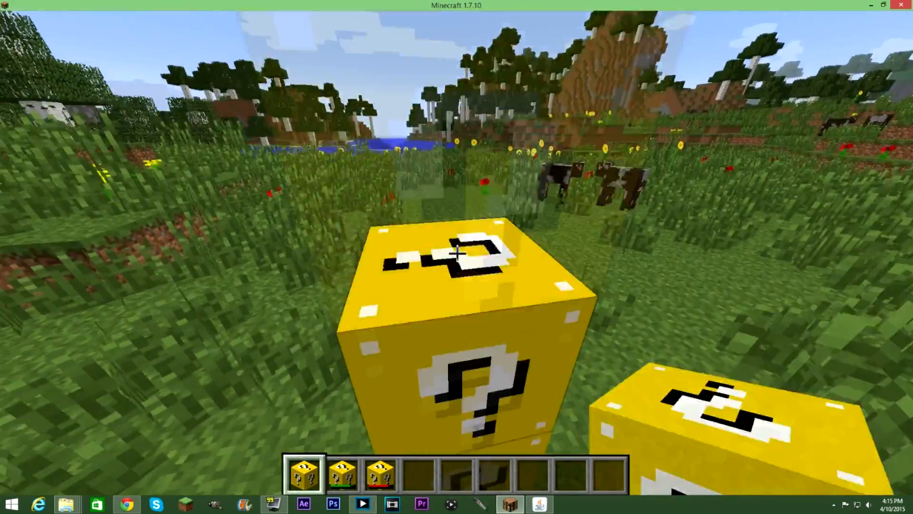
{"action": "key", "text": "2"}
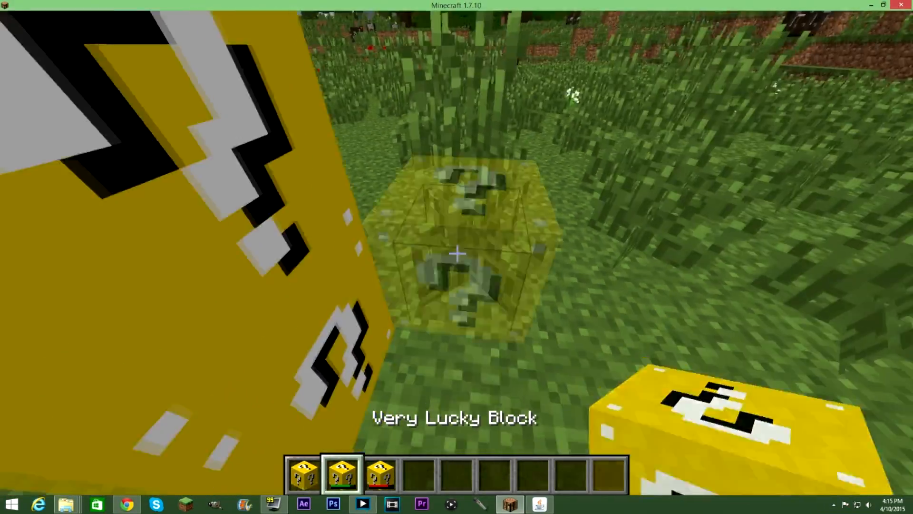
{"action": "right_click", "coordinate": [457, 254]}
{"action": "left_click", "coordinate": [457, 253]}
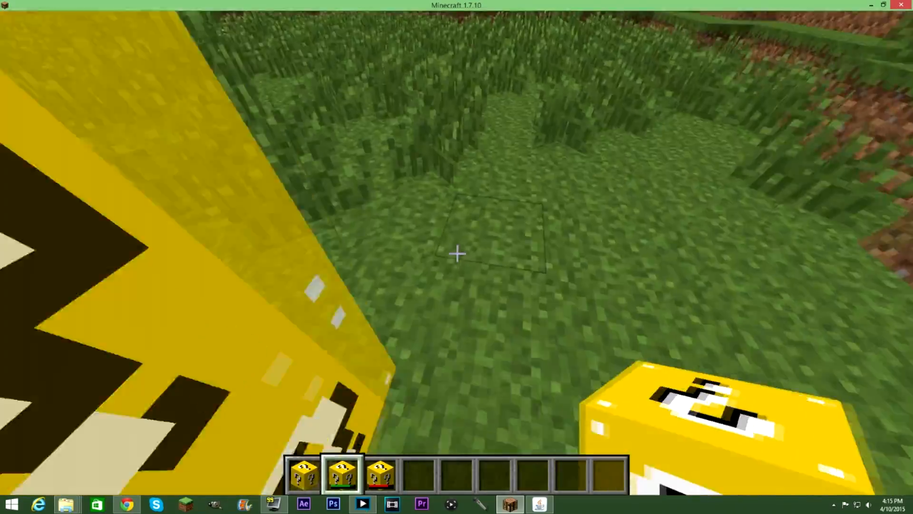
{"action": "key", "text": "3"}
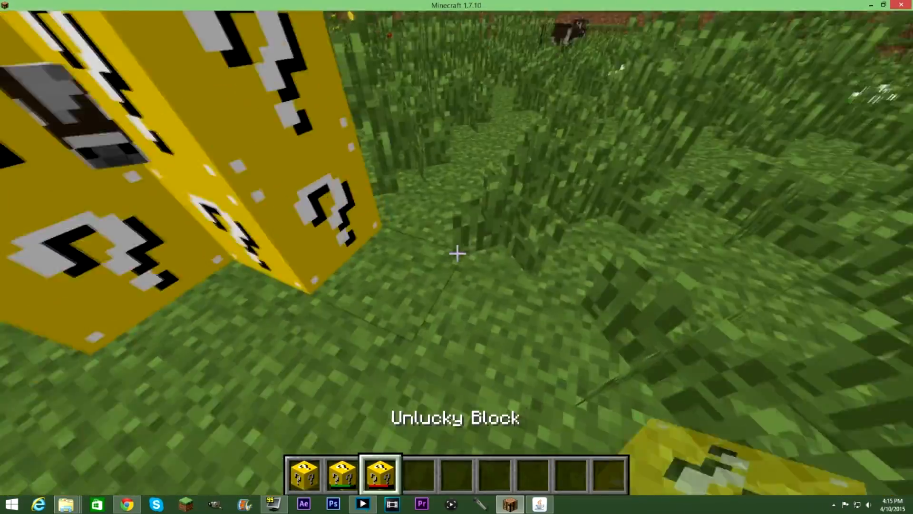
{"action": "right_click", "coordinate": [457, 254]}
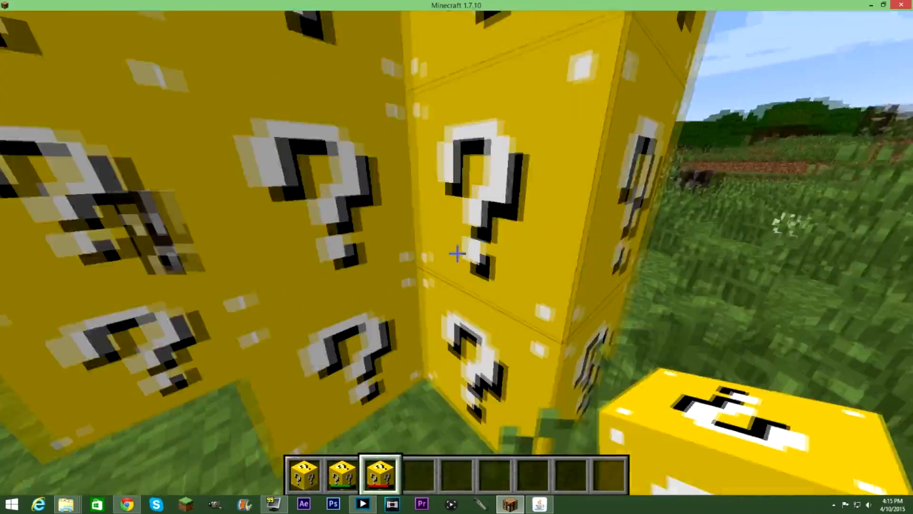
Change the player's game mode to survival with the /gamemode command and back away from the block columns.
{"action": "key", "text": "slash"}
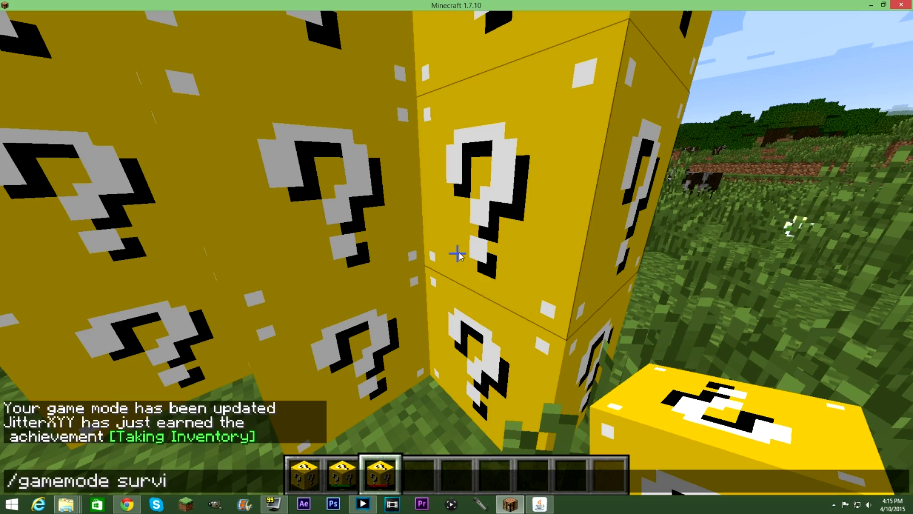
{"action": "key", "text": "Return"}
{"action": "key", "text": "s"}
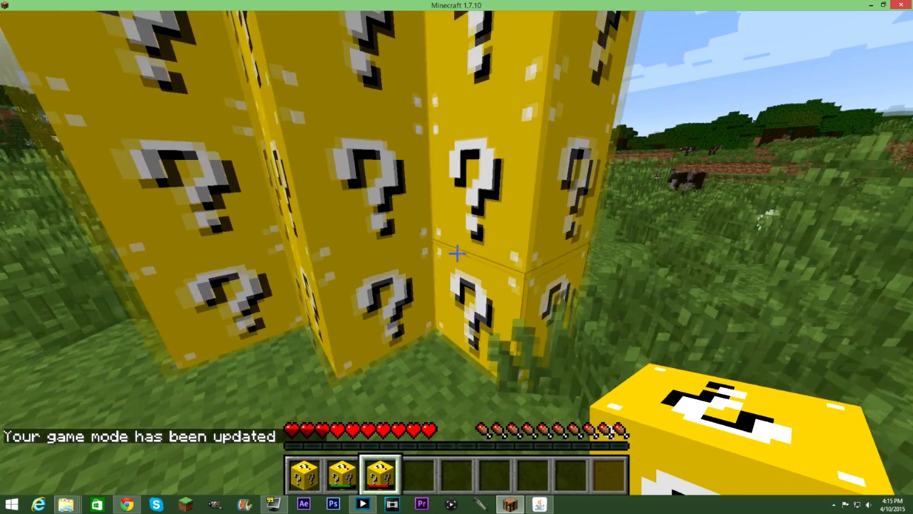
Break the blocks of the first Lucky Block column with an empty hand and collect the dropped items.
{"action": "scroll", "coordinate": [456, 257], "scroll_direction": "down", "scroll_amount": 1}
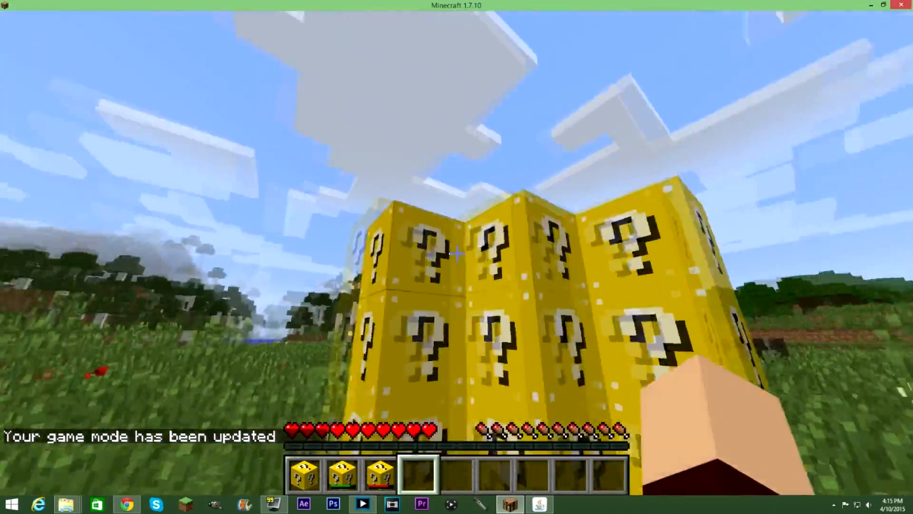
{"action": "left_click", "coordinate": [457, 257]}
{"action": "left_click", "coordinate": [457, 256]}
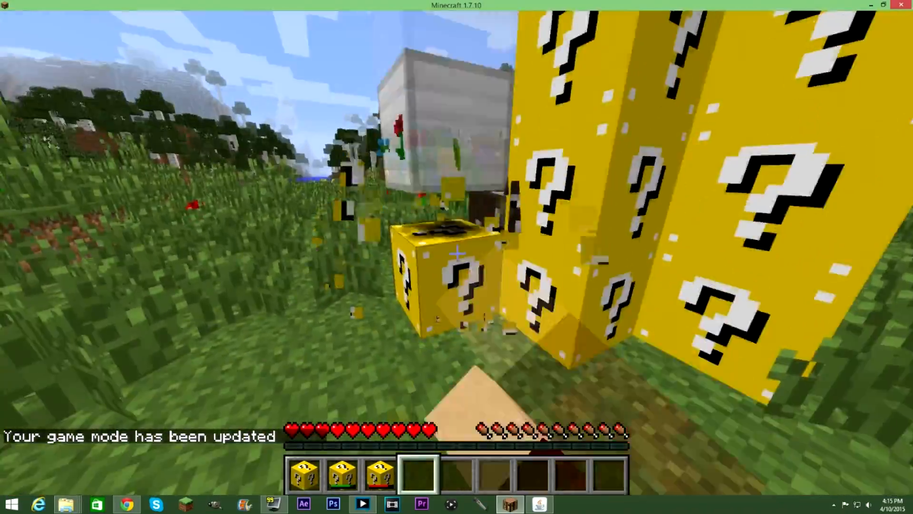
{"action": "key", "text": "w"}
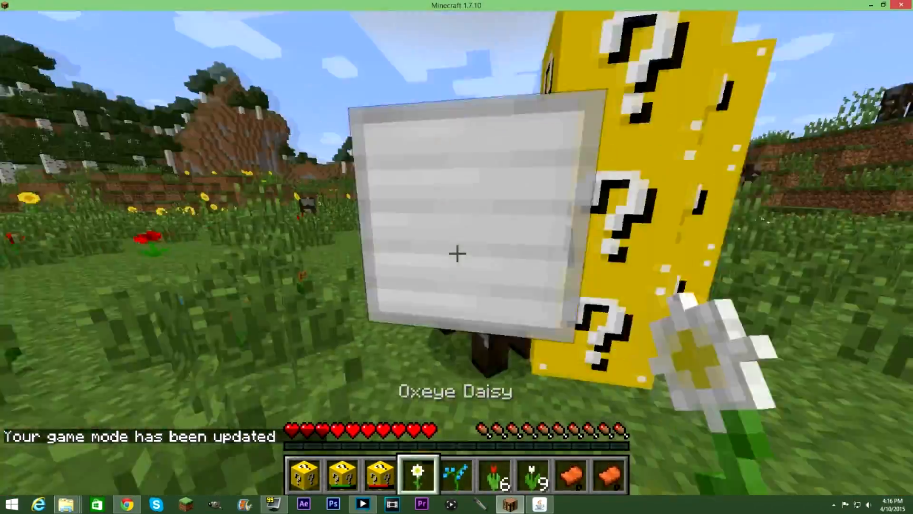
{"action": "key", "text": "w"}
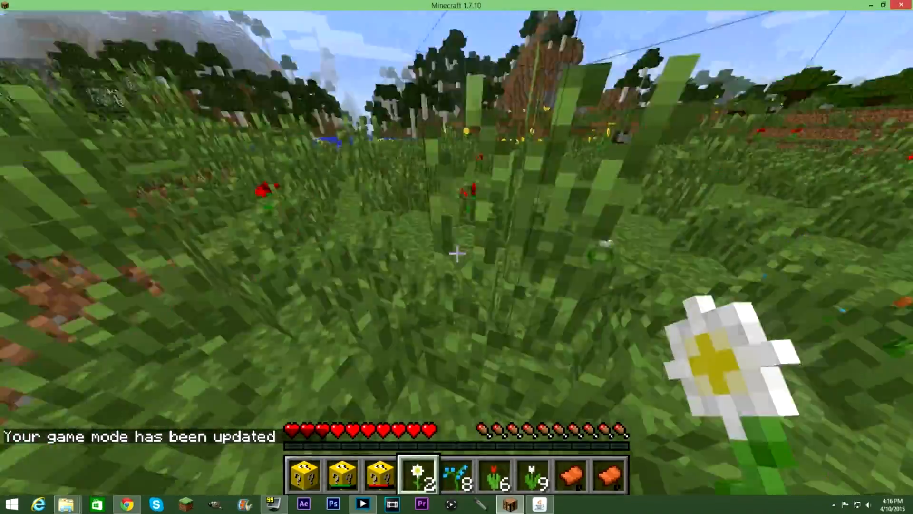
{"action": "key", "text": "w"}
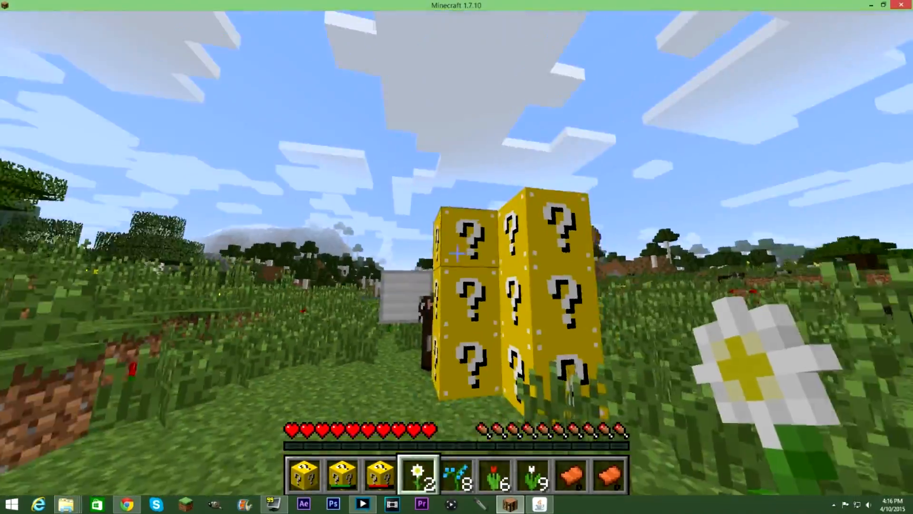
Break blocks from the remaining columns to test their effects on the server.
{"action": "left_click", "coordinate": [457, 254]}
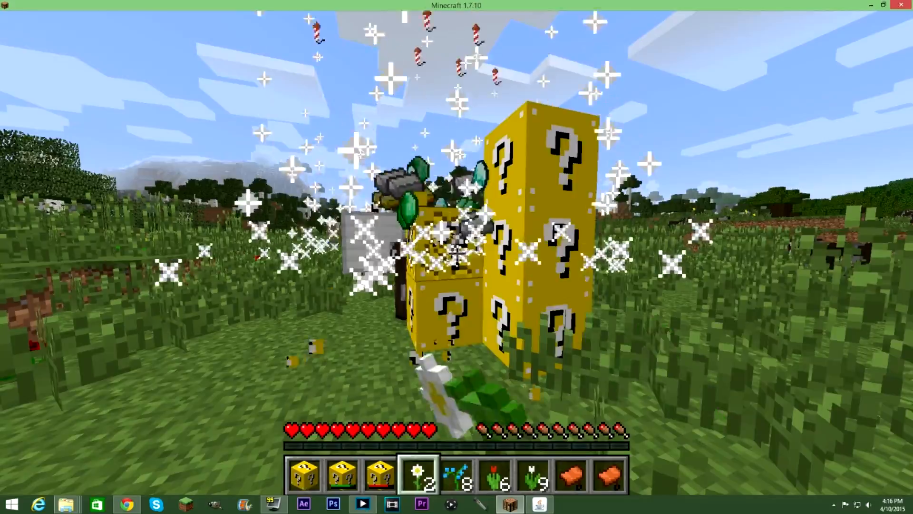
{"action": "key", "text": "w"}
{"action": "key", "text": "s"}
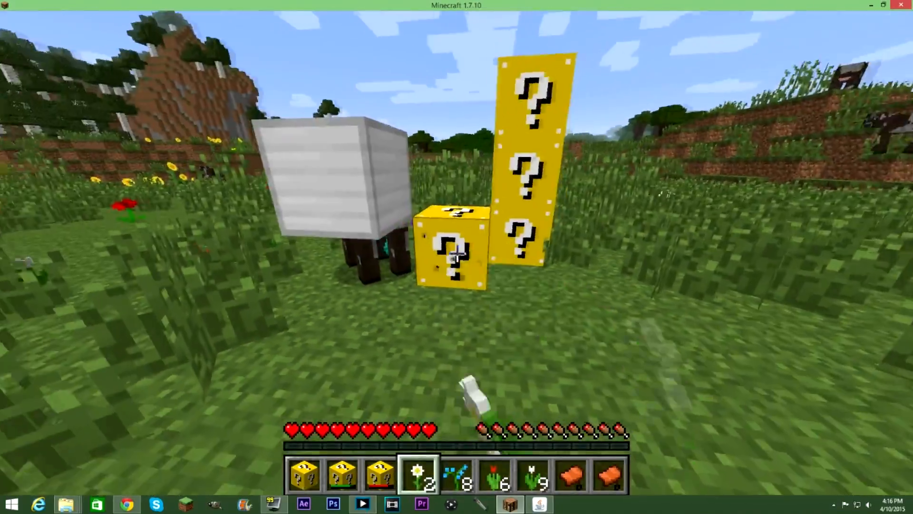
{"action": "left_click", "coordinate": [457, 254]}
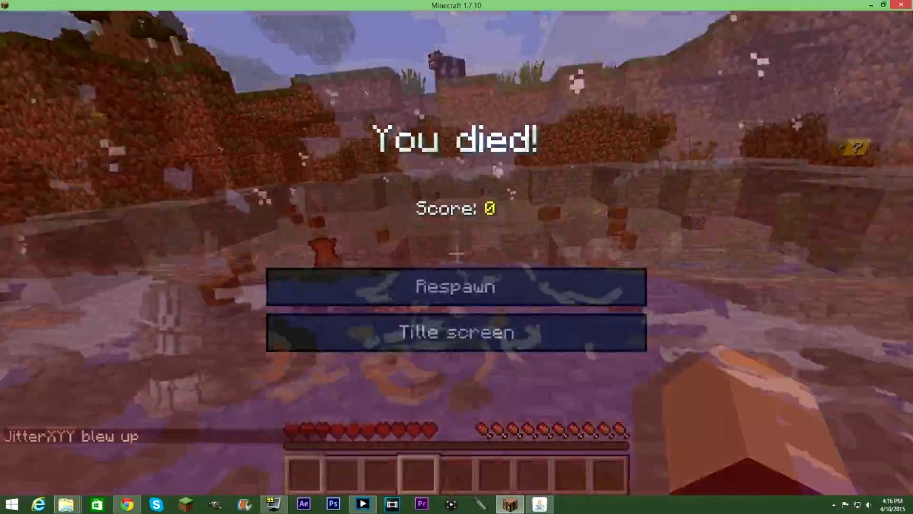
Respawn, pick up the Lucky Blocks scattered around the crater, and place and break a Very Lucky Block on the grass.
{"action": "left_click", "coordinate": [456, 287]}
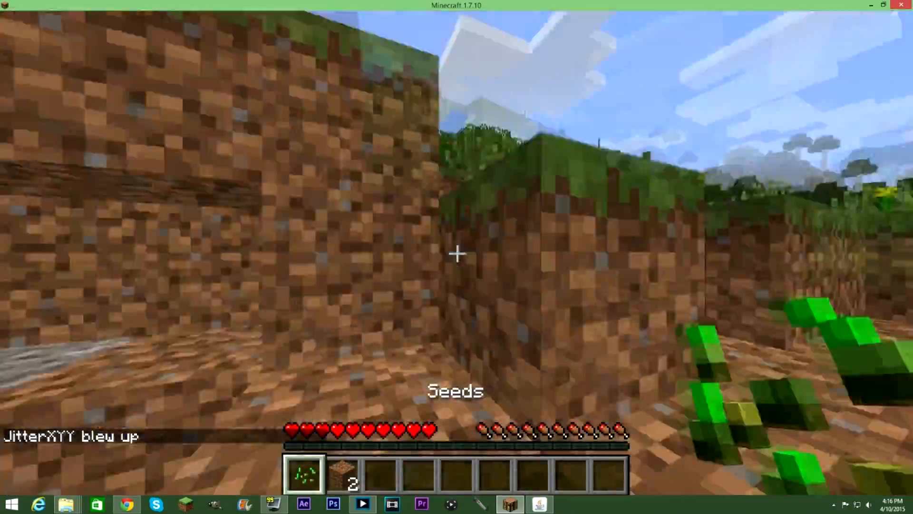
{"action": "key", "text": "w"}
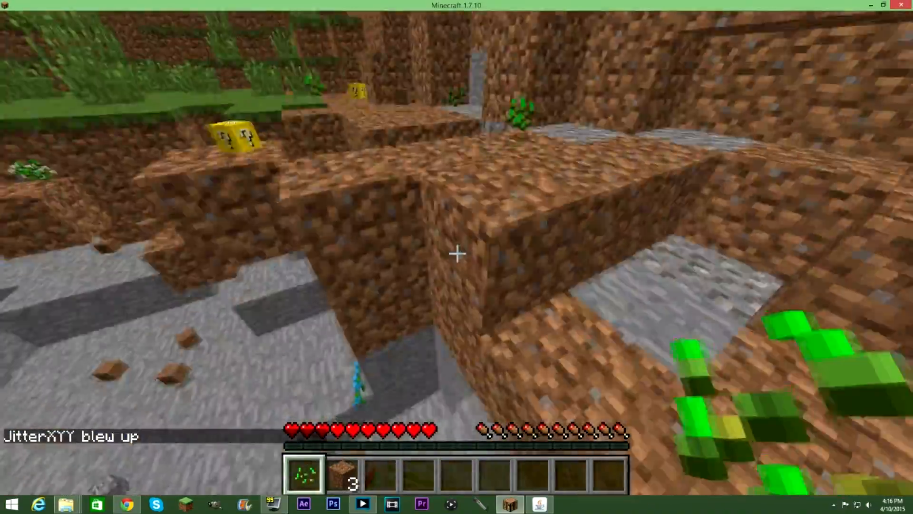
{"action": "key", "text": "w"}
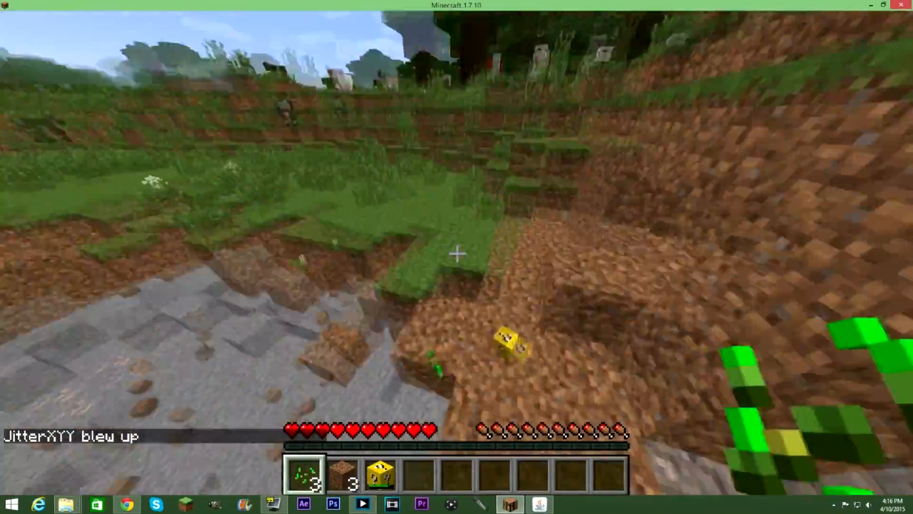
{"action": "scroll", "coordinate": [457, 253], "scroll_direction": "down", "scroll_amount": 2}
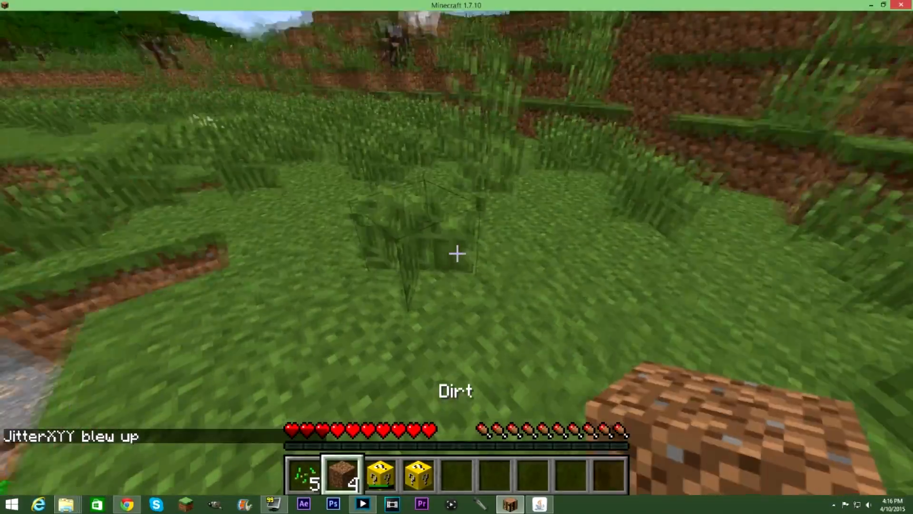
{"action": "right_click", "coordinate": [456, 253]}
{"action": "left_click", "coordinate": [456, 253]}
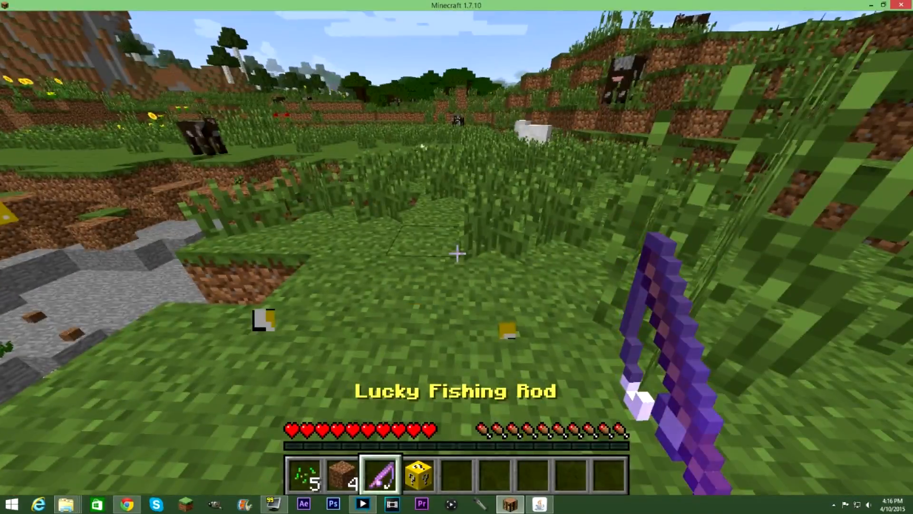
Place the remaining Lucky Block on the grass beside the crater and break it to trigger its effect.
{"action": "scroll", "coordinate": [457, 253], "scroll_direction": "down", "scroll_amount": 1}
{"action": "right_click", "coordinate": [457, 253]}
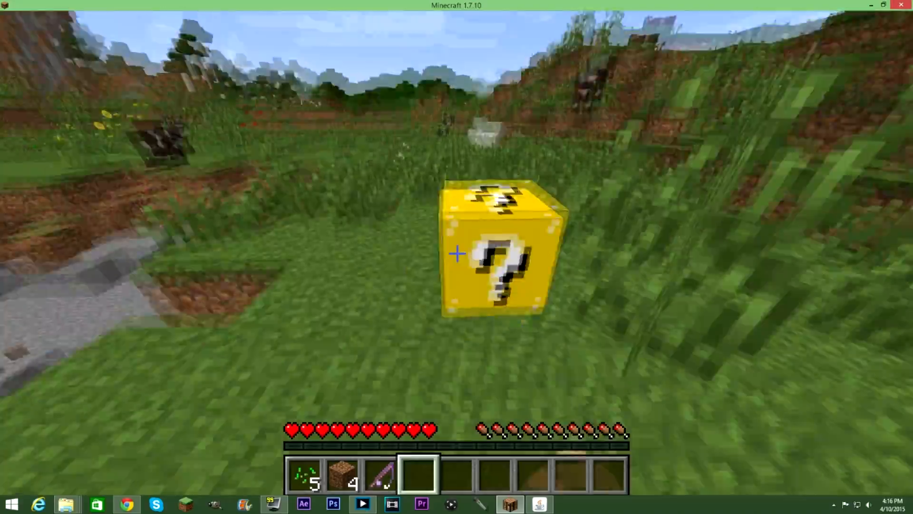
{"action": "left_click", "coordinate": [456, 253]}
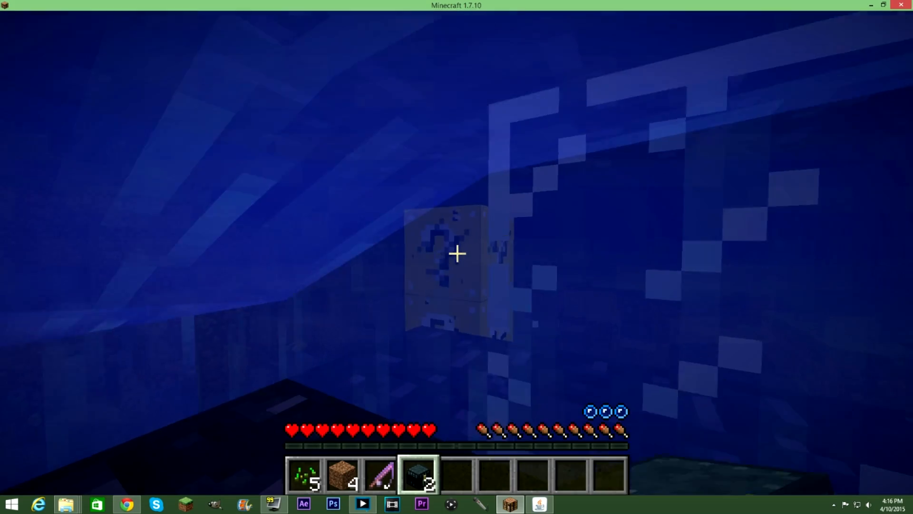
{"action": "key", "text": "Escape"}
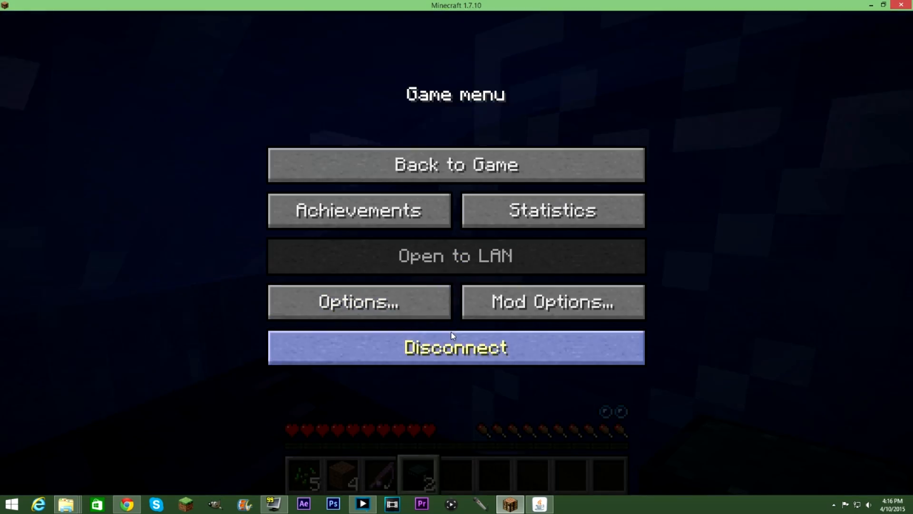
{"action": "key", "text": "Escape"}
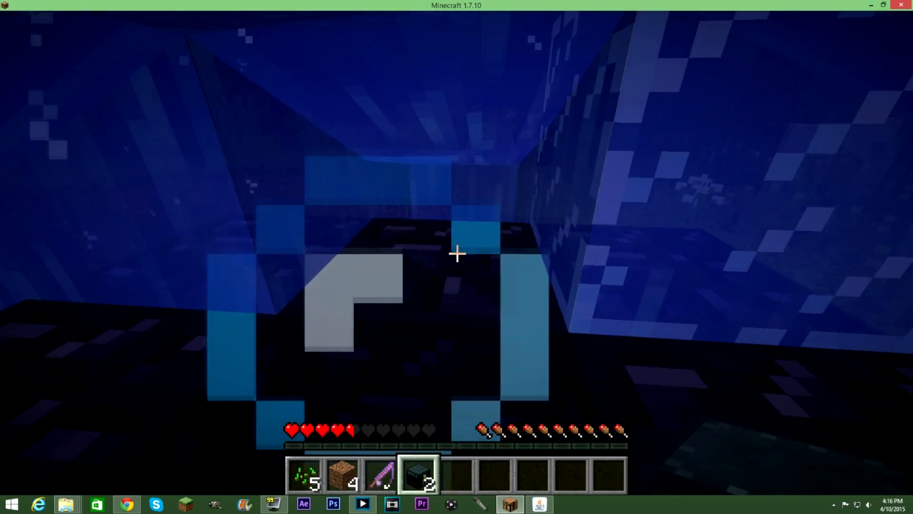
{"action": "key", "text": "Escape"}
{"action": "key", "text": "Escape"}
{"action": "key", "text": "Escape"}
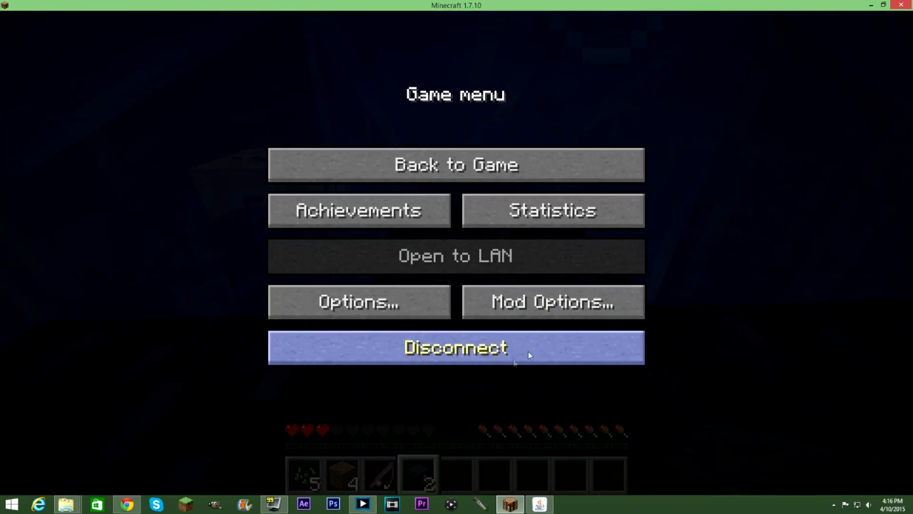
{"action": "key", "text": "Escape"}
{"action": "key", "text": "Escape"}
{"action": "left_click", "coordinate": [551, 300]}
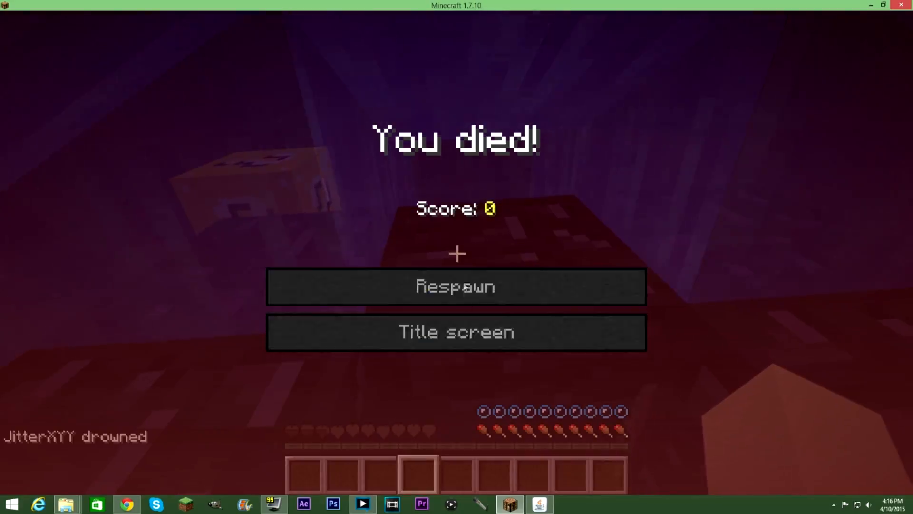
Respawn the player and walk along the grassy rim of the crater around the water-filled obsidian structure.
{"action": "left_click", "coordinate": [459, 287]}
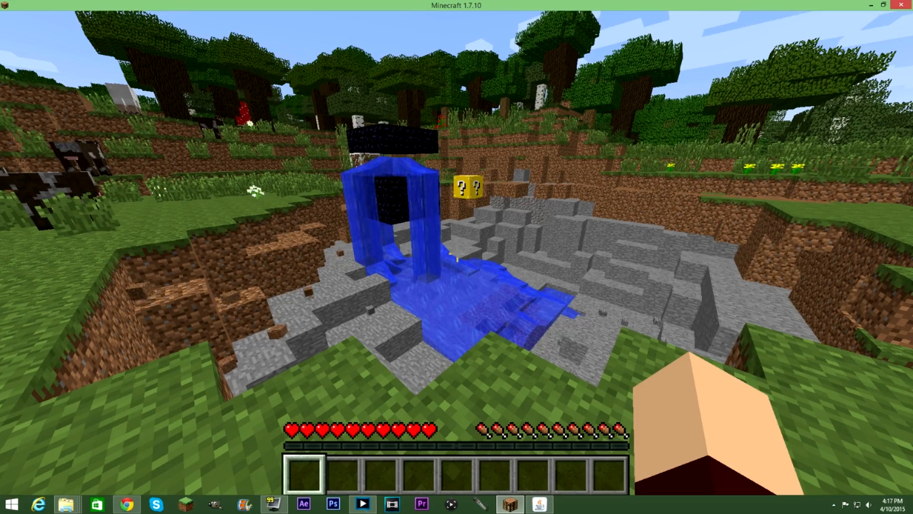
{"action": "key", "text": "w"}
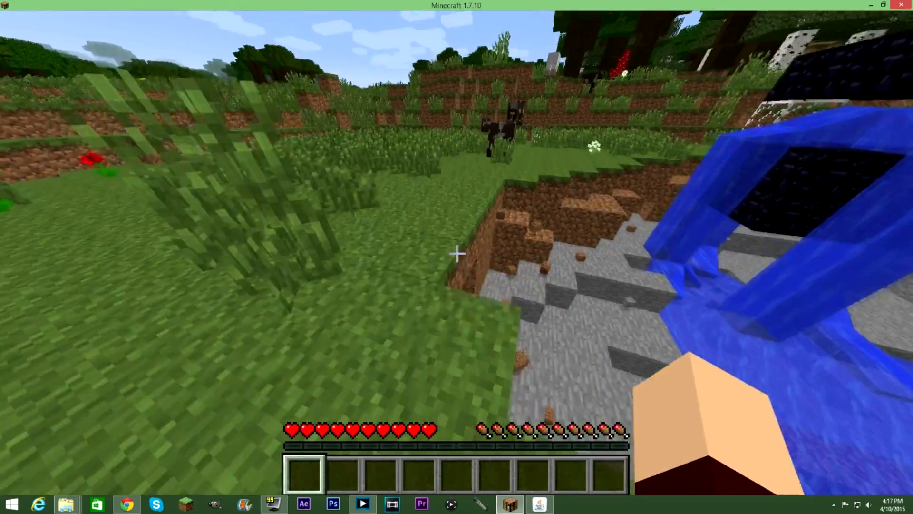
{"action": "key", "text": "w"}
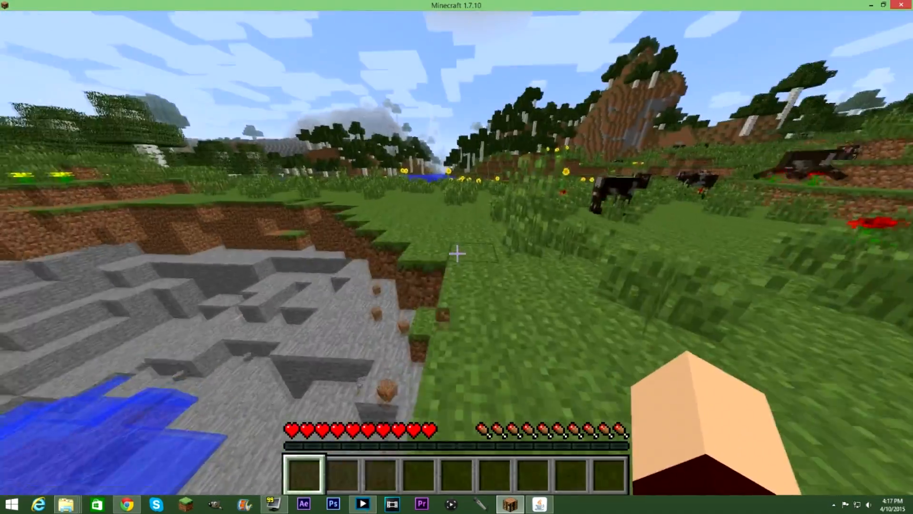
{"action": "key", "text": "w"}
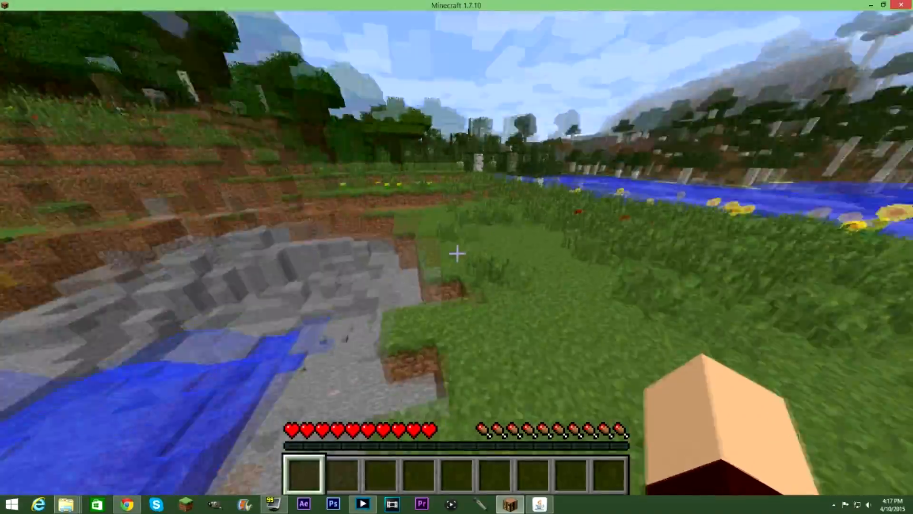